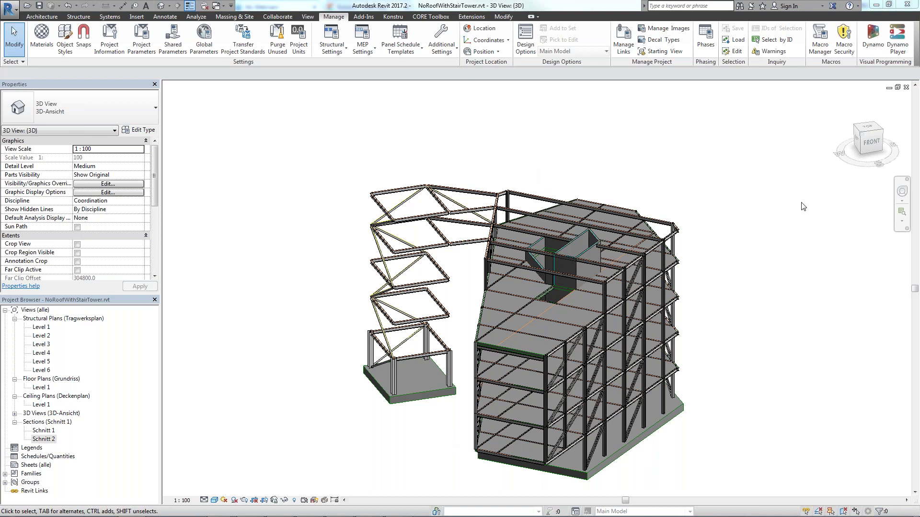
Load the saved elevatorTower selection to identify its elements in the 3D view, and clear the selection
left_click(861, 135)
mouse_move(575, 335)
middle_mouse_down("shift")
mouse_move(431, 337)
mouse_move(341, 363)
middle_mouse_up("shift")
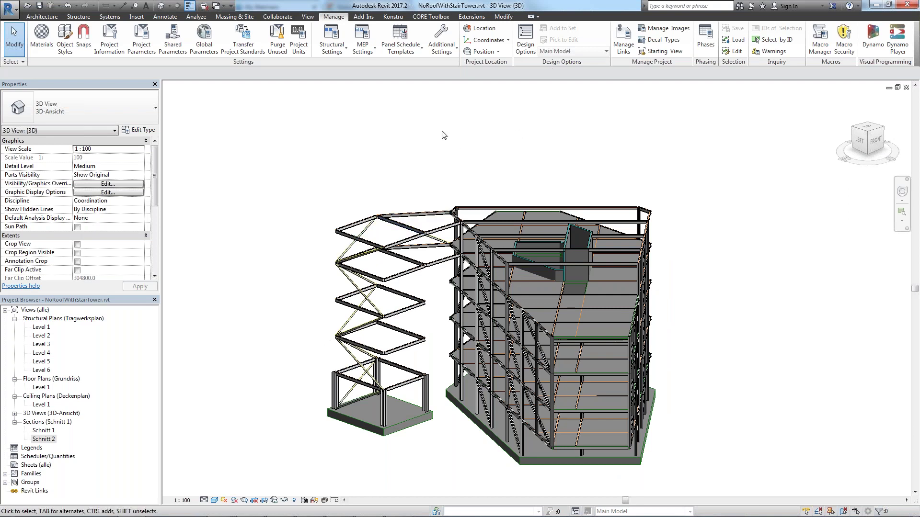
scroll(443, 135, "down", 1)
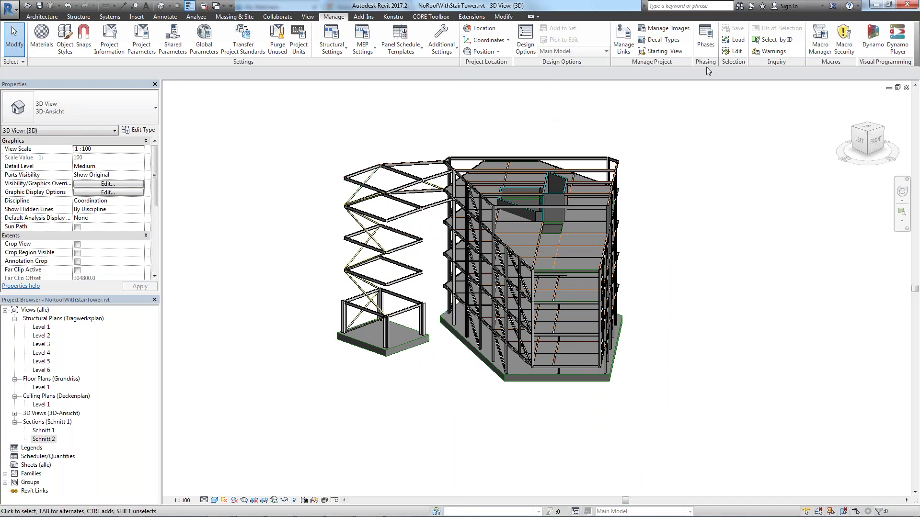
left_click(735, 42)
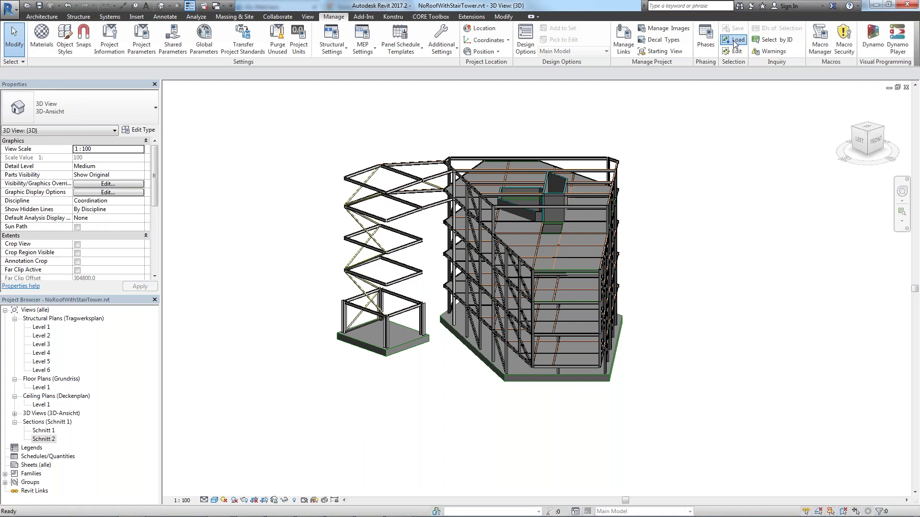
left_click(416, 203)
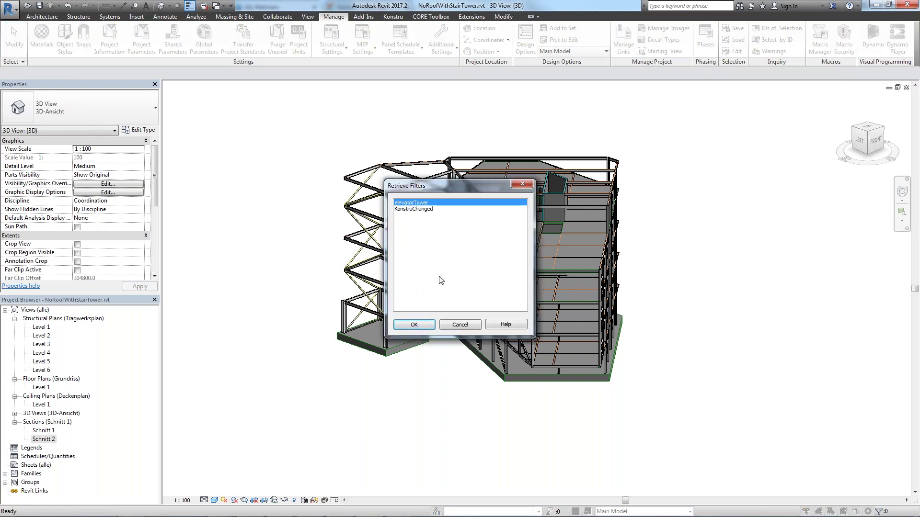
left_click(413, 326)
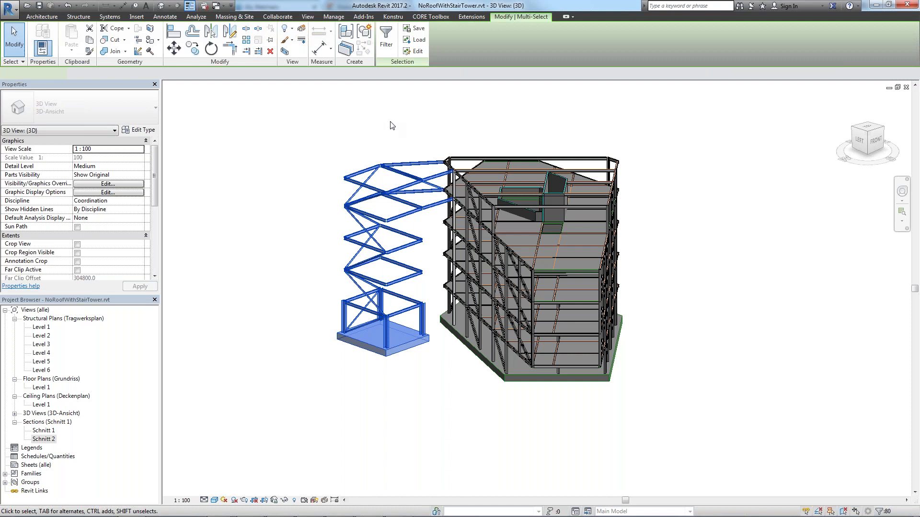
left_click(314, 349)
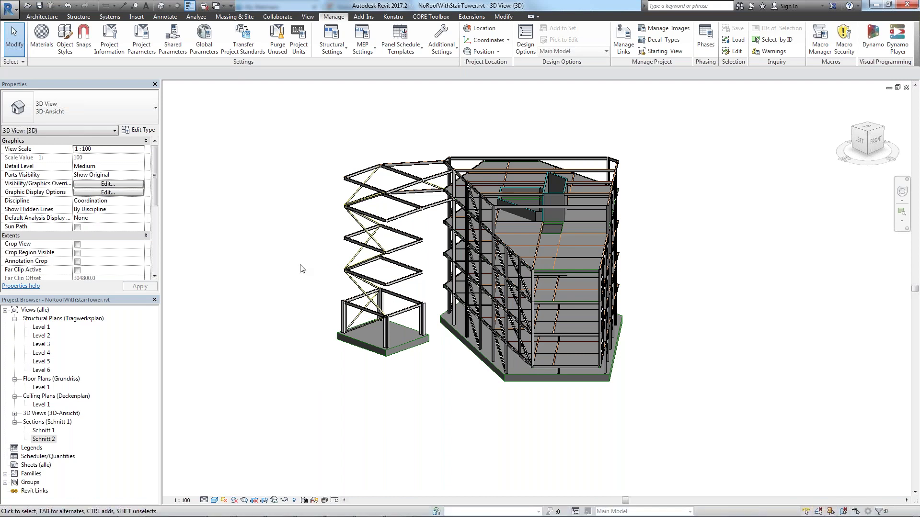
Switch to the Konstru web app in Chrome and create a new model named "webinar"
mouse_move(302, 515)
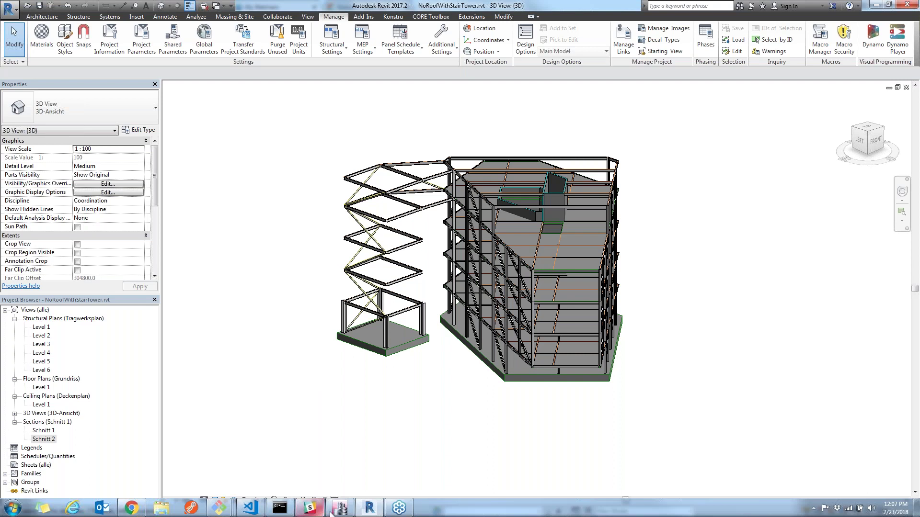
left_click(132, 508)
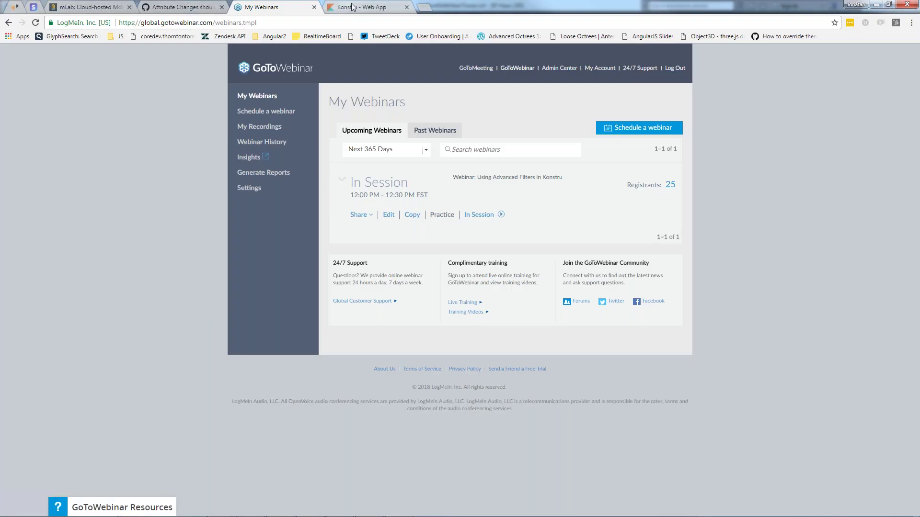
left_click(353, 6)
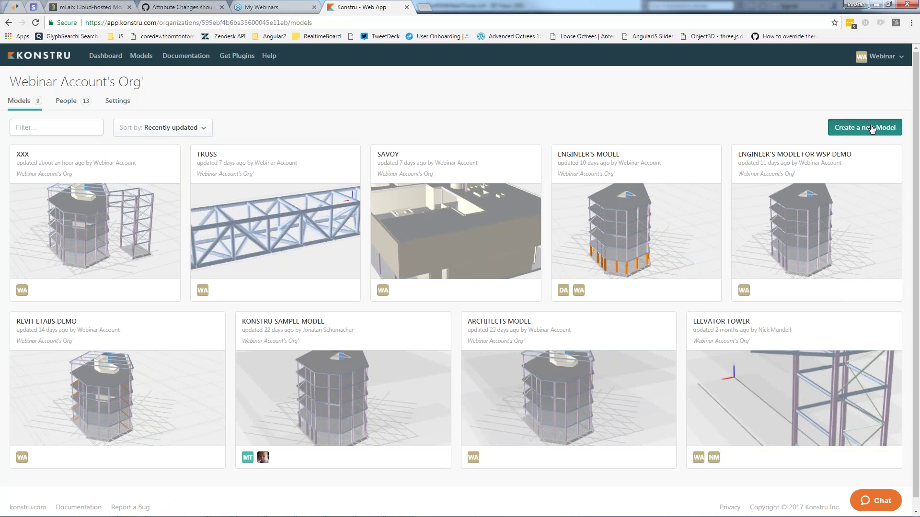
left_click(869, 127)
type("webinar")
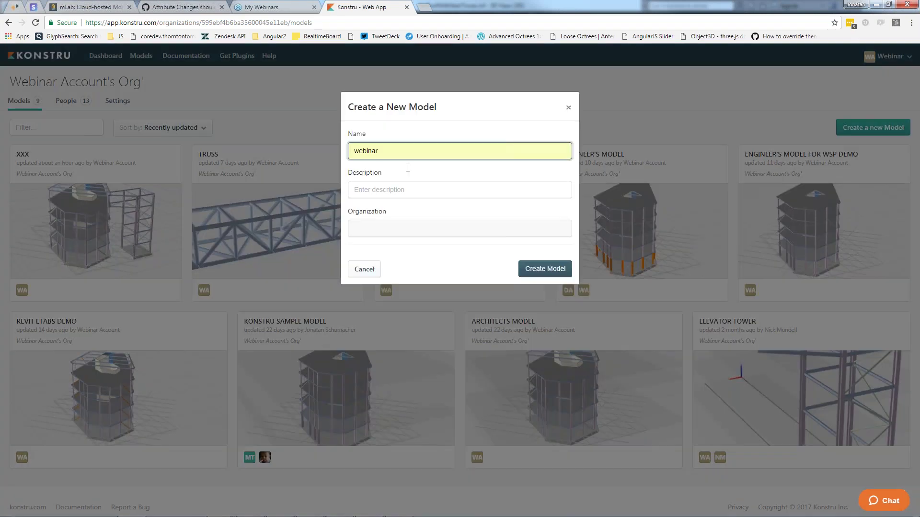
key("Return")
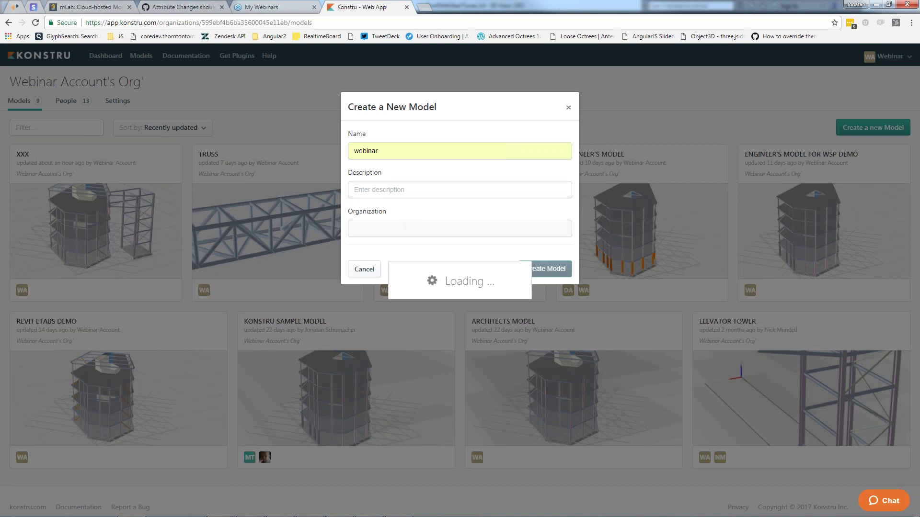
Return to Revit and start a Konstru update of the webinar model with the version description "First Upload"
key("alt+Tab")
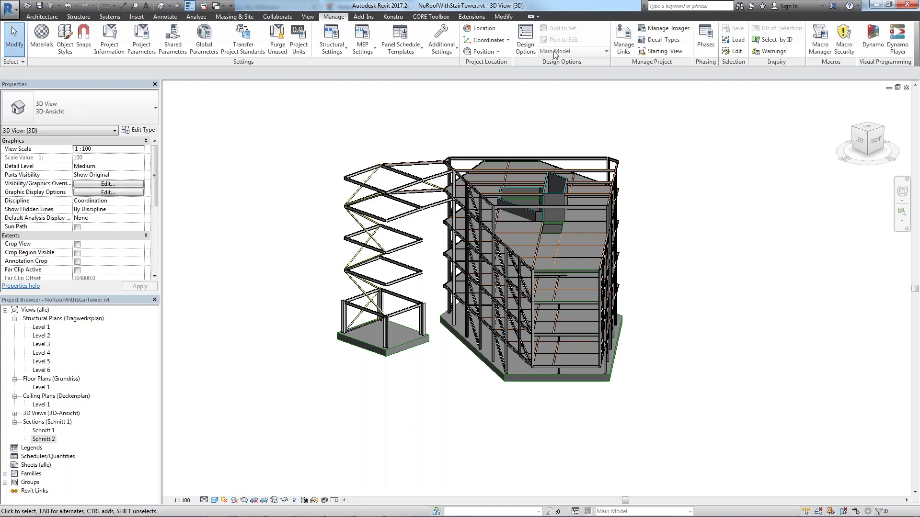
left_click(393, 16)
left_click(5, 46)
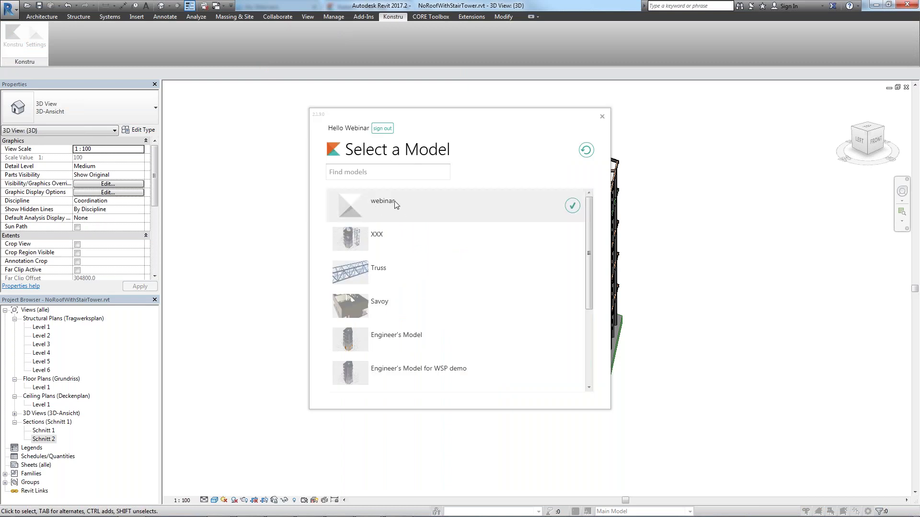
left_click(572, 207)
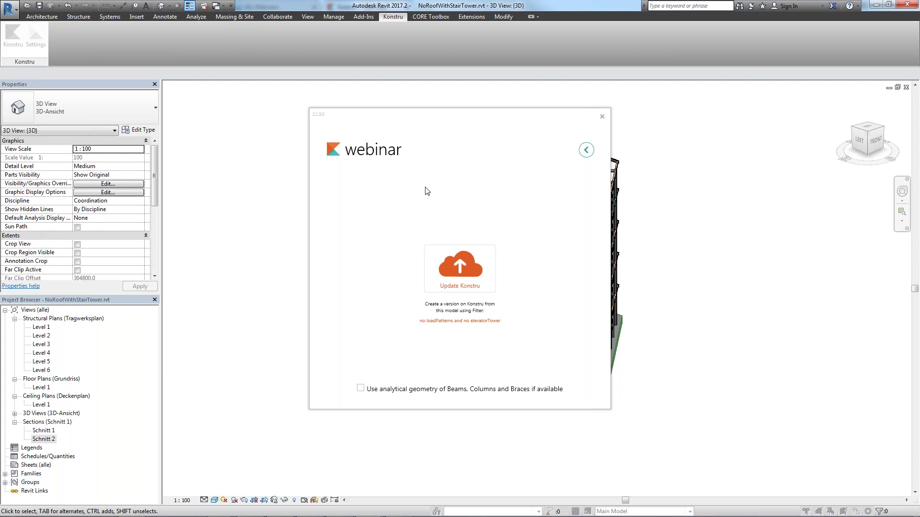
left_click(444, 266)
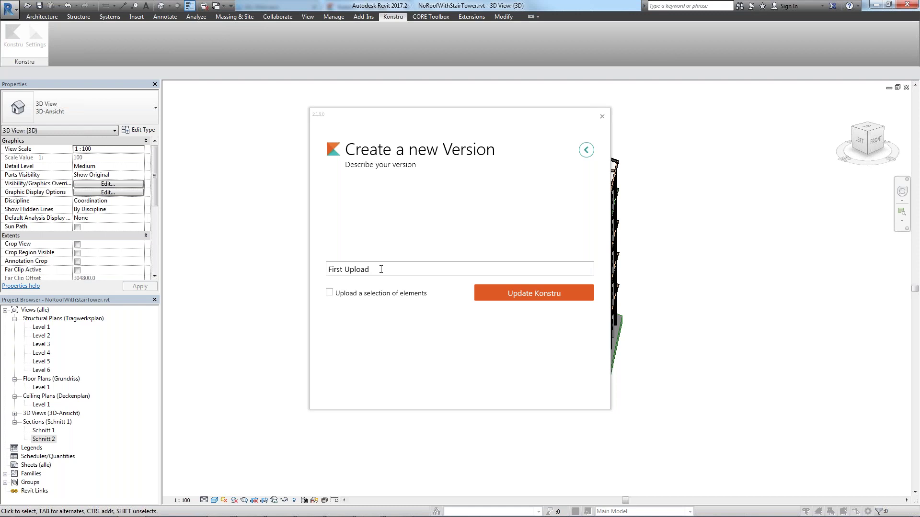
left_click(518, 294)
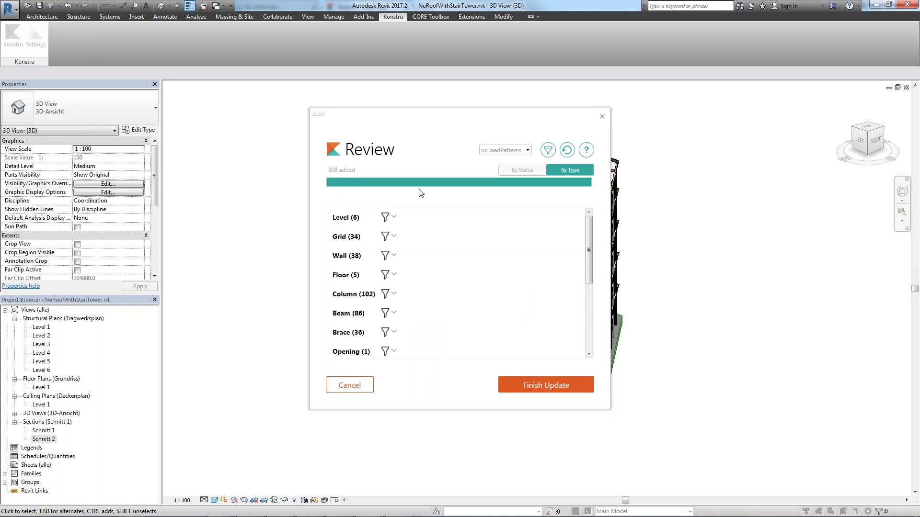
Apply the "Recommended Upload from Revit" filter to the upload review and check the listed element types
mouse_move(590, 243)
left_mouse_down()
mouse_move(592, 330)
mouse_move(599, 246)
left_mouse_up()
left_click(500, 153)
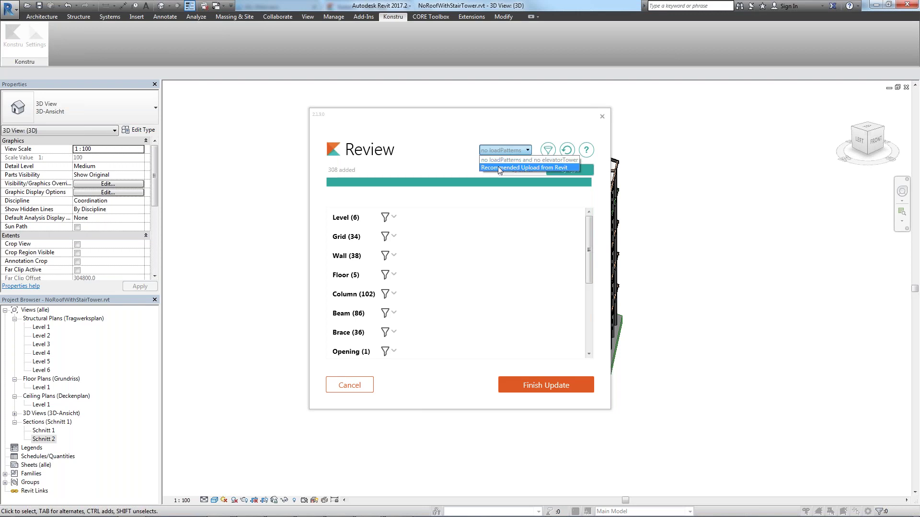
left_click(501, 149)
left_click(501, 150)
left_click(501, 168)
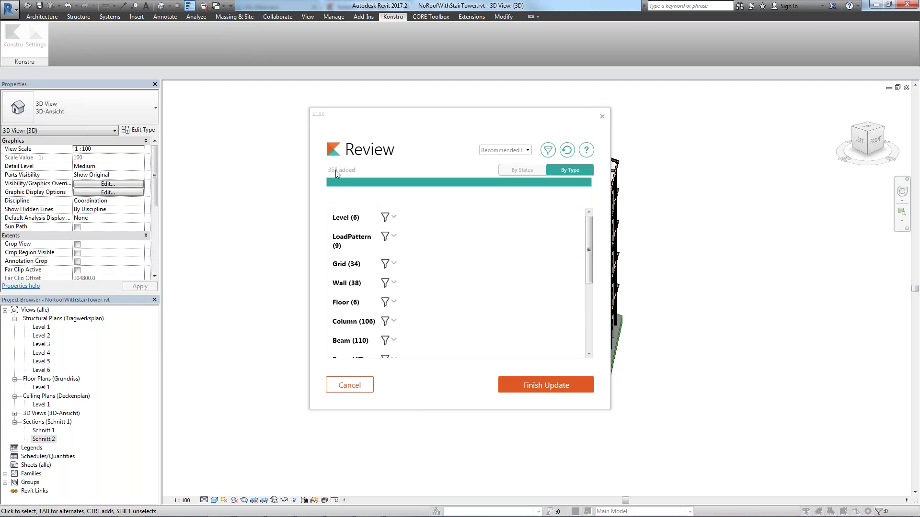
left_click_drag(588, 262, 588, 344)
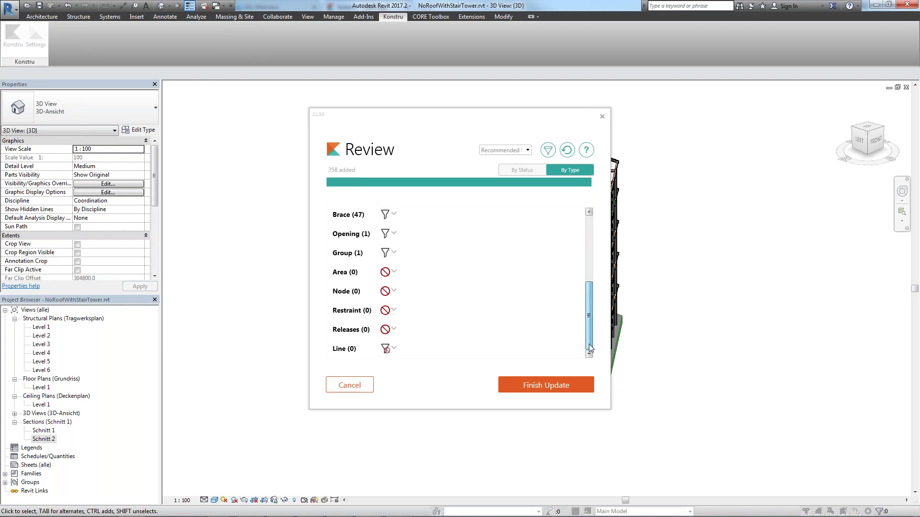
scroll(593, 316, "up", 2)
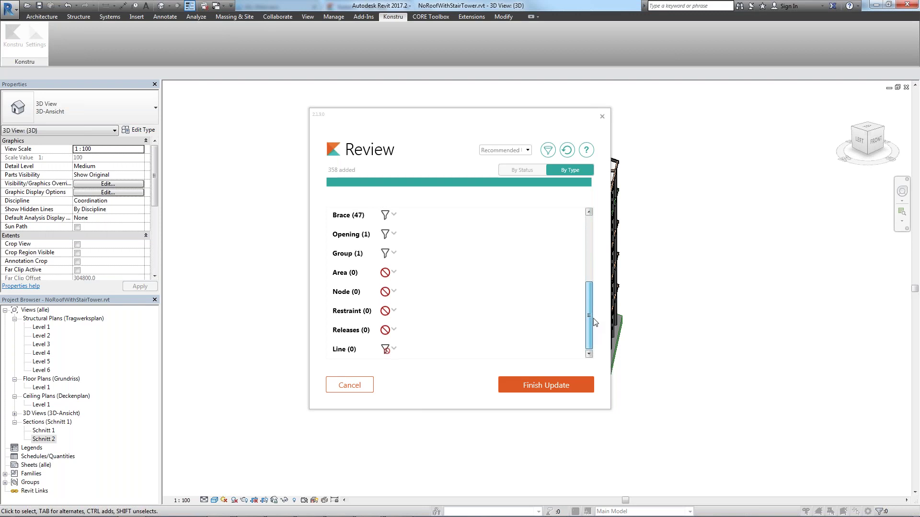
scroll(596, 286, "up", 2)
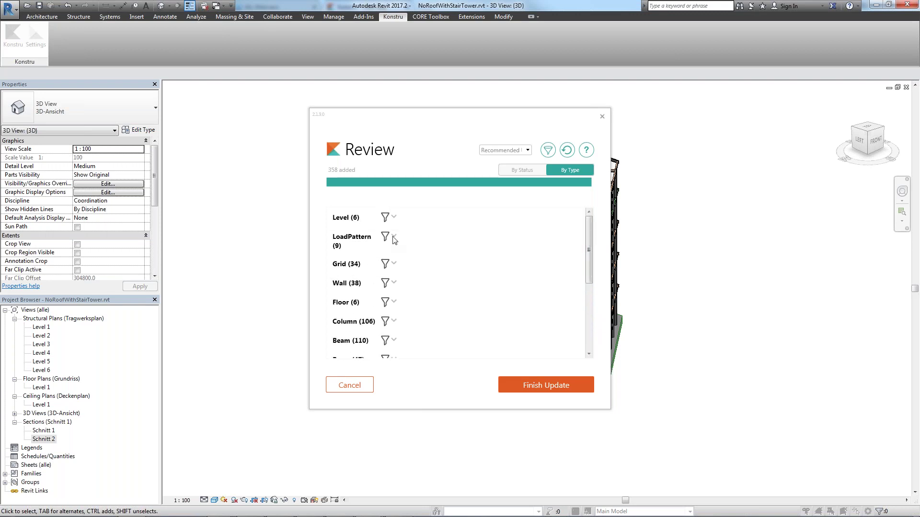
Open the Konstru web filter settings from the upload review and delete the "no loadPatterns and no elevatorTower" filter
left_click_drag(450, 130, 216, 144)
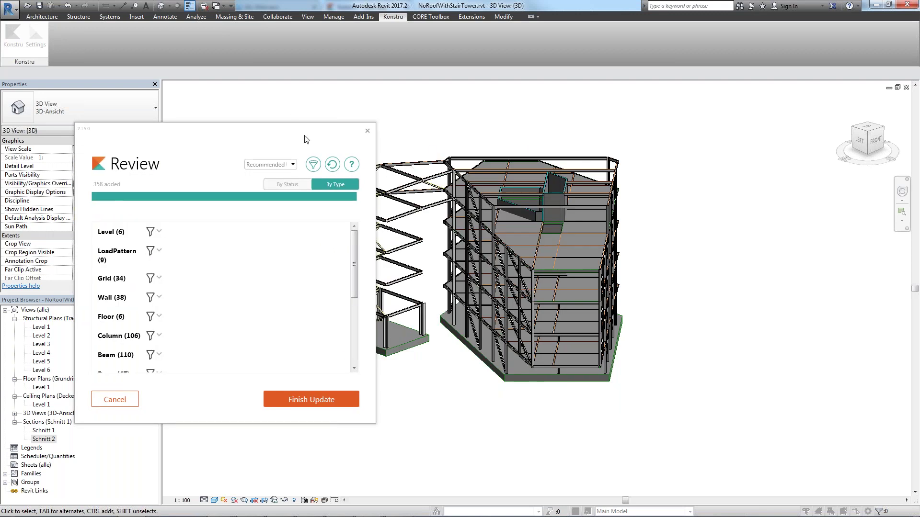
left_click_drag(304, 139, 344, 121)
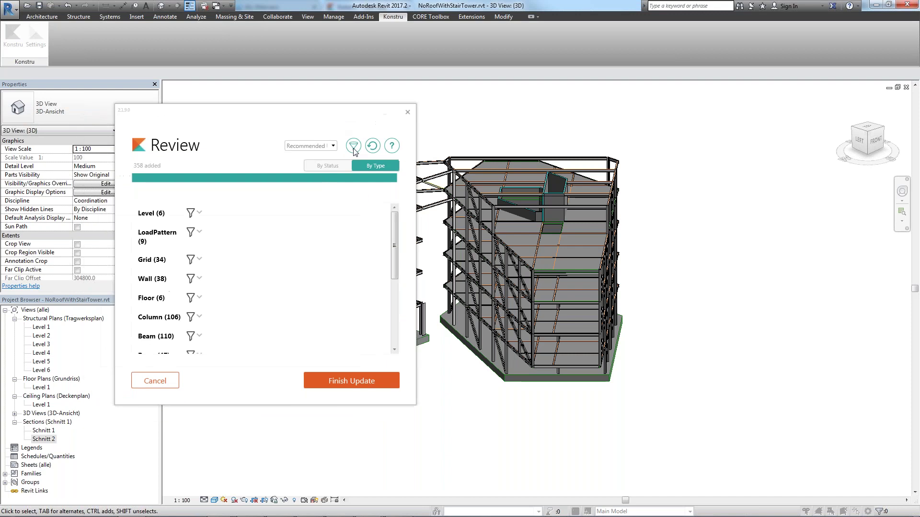
left_click(328, 146)
left_click(315, 140)
left_click(316, 144)
left_click(316, 144)
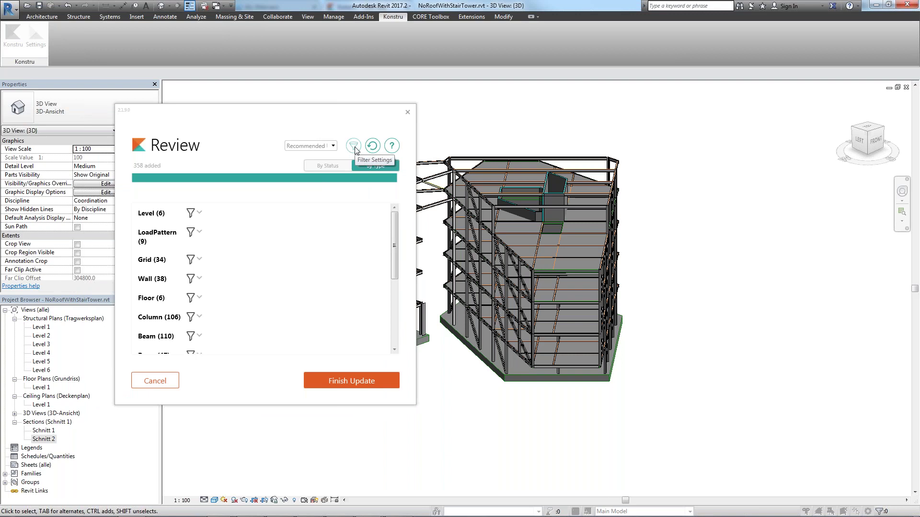
left_click(355, 148)
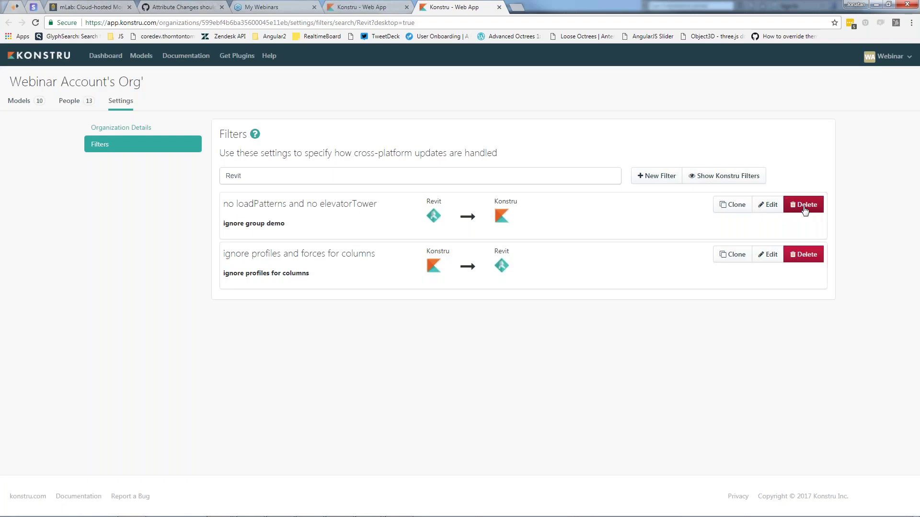
left_click(805, 210)
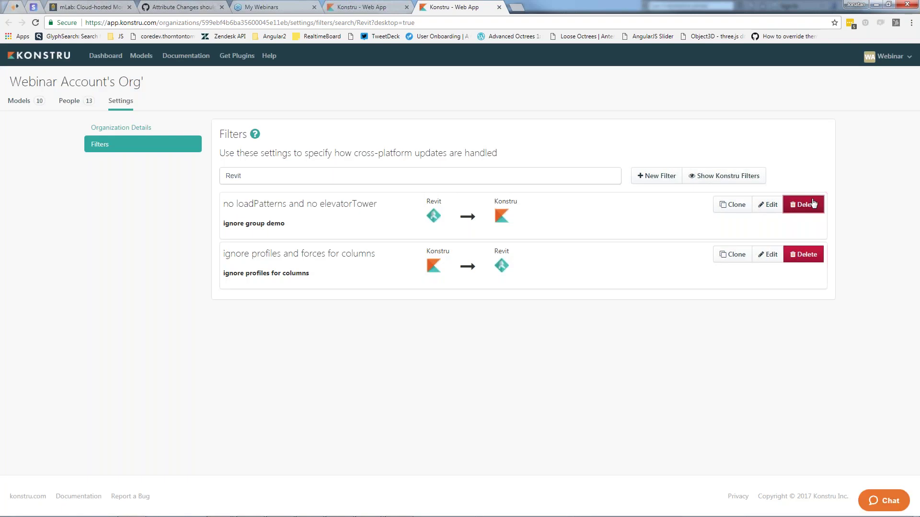
left_click(255, 177)
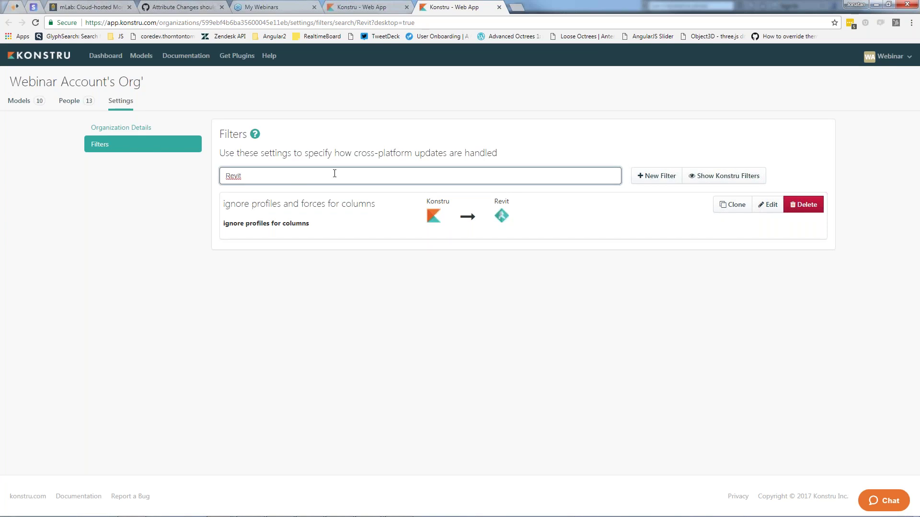
Start a new filter from Revit to Konstru and name it "ignore group demo"
left_click(652, 178)
left_click(398, 134)
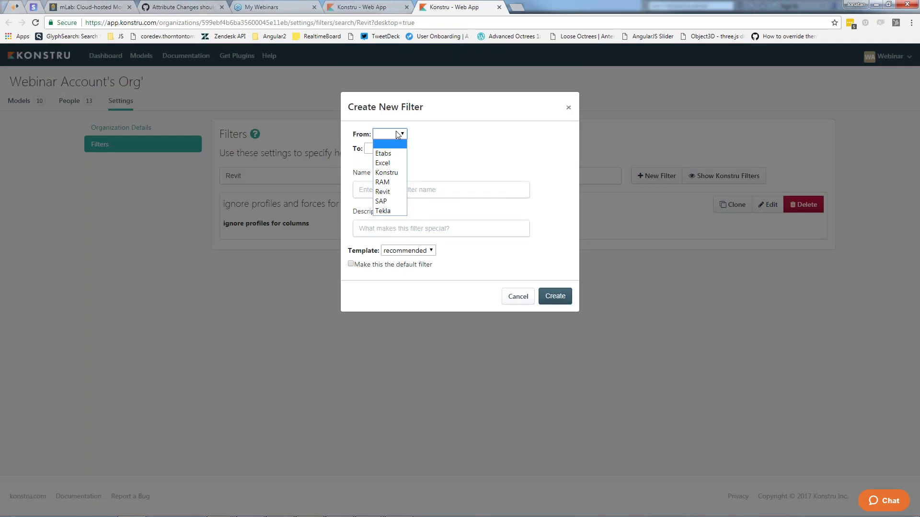
left_click(383, 191)
left_click(377, 192)
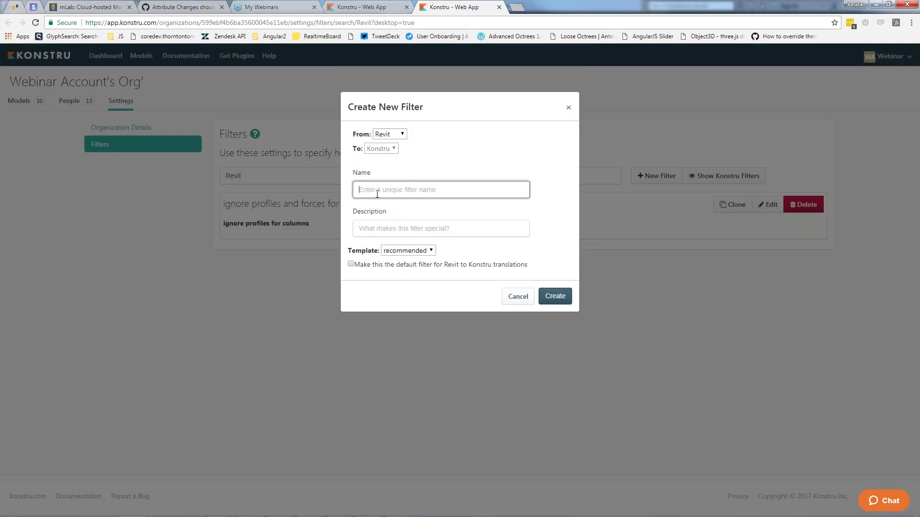
type("ingo")
key("BackSpace")
type("gnore group demo")
Describe the new filter as "elevationTower", make it the default for Revit to Konstru translations, and create it
left_click(391, 225)
type("el")
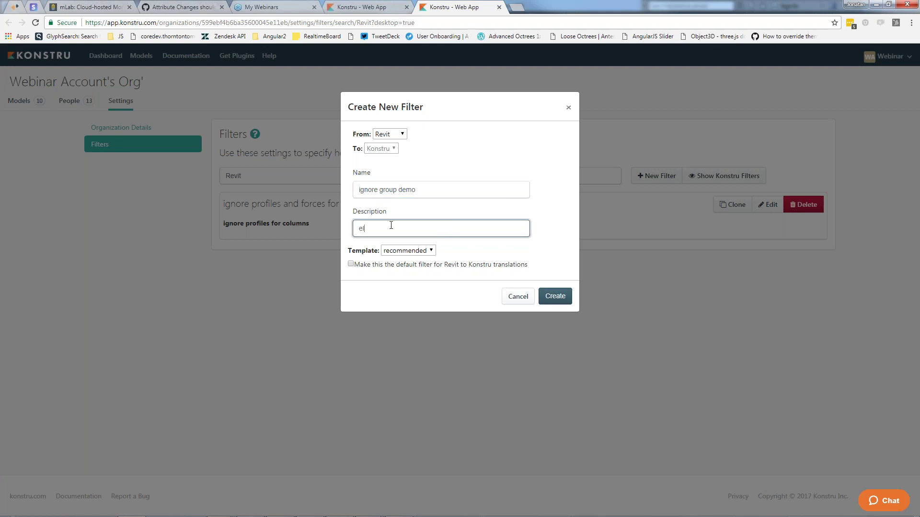
type("evationTower")
left_click(351, 264)
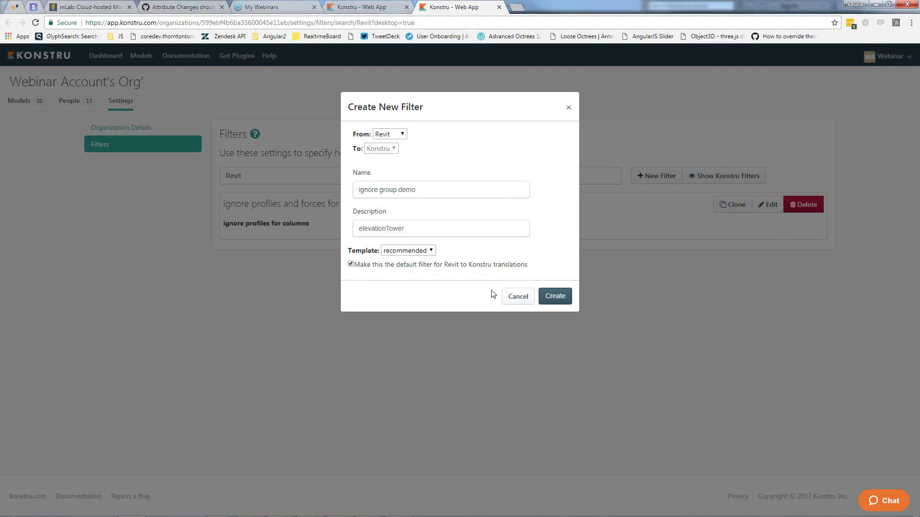
left_click(552, 297)
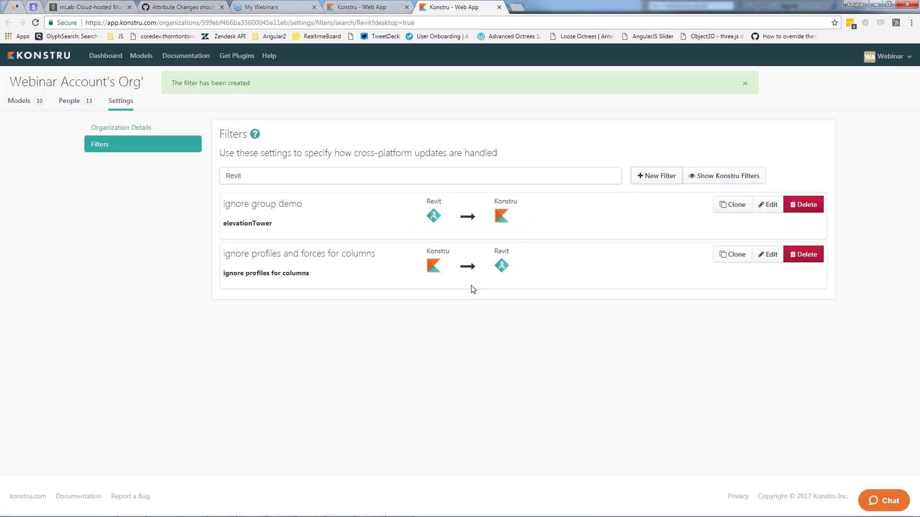
Edit the "ignore group demo" filter and add elevationTower to its groups to ignore
double_click(277, 204)
left_click(767, 204)
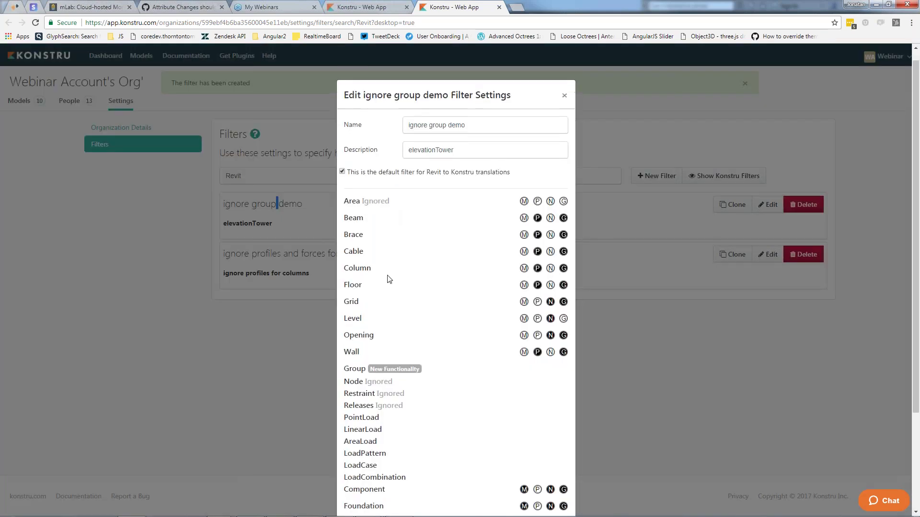
left_click(381, 334)
left_click(421, 423)
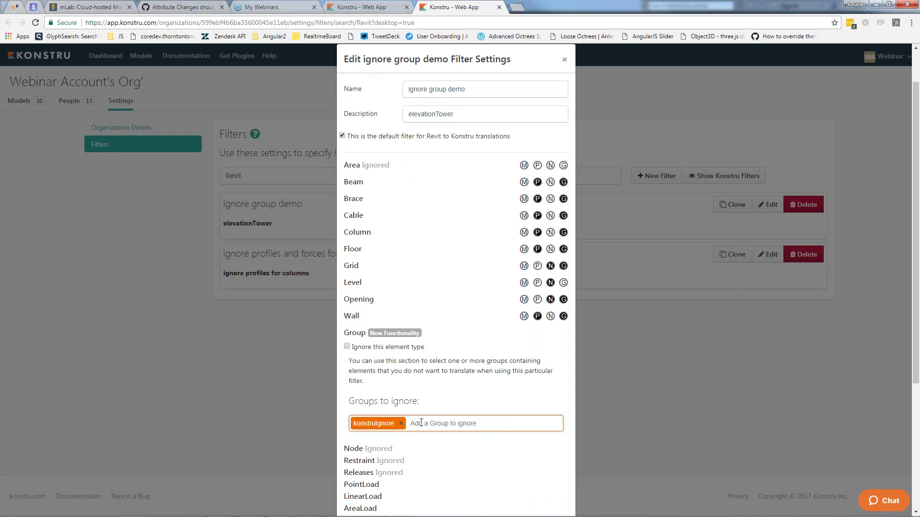
type("elevationTower")
key("Return")
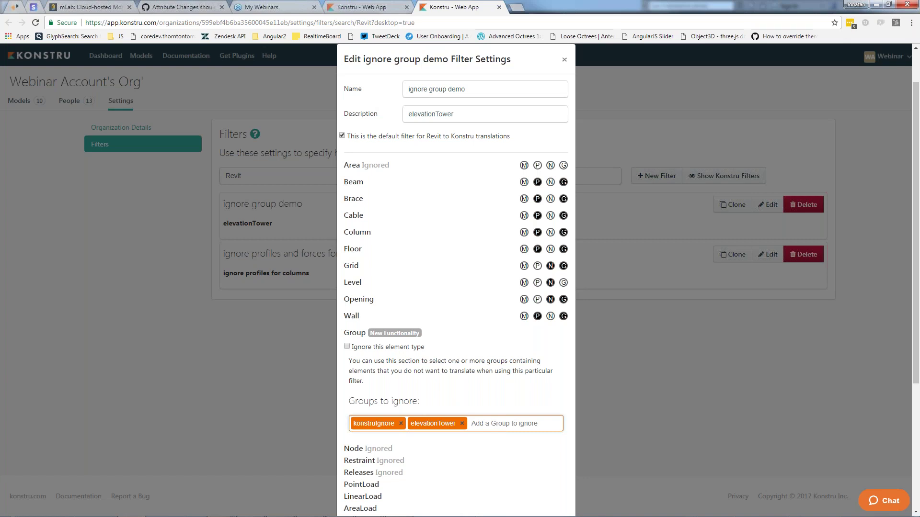
Set the LoadPattern element type to ignored in the "ignore group demo" filter and save the filter
scroll(388, 426, "down", 2)
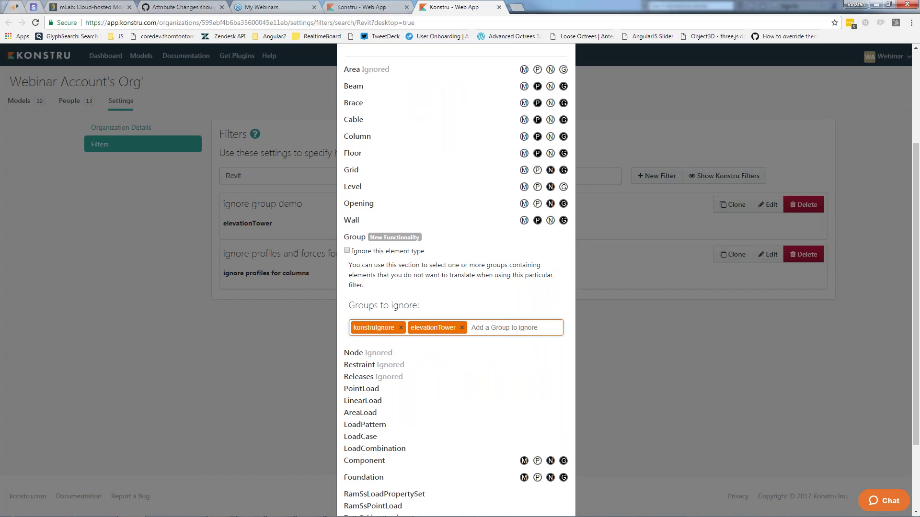
left_click(389, 426)
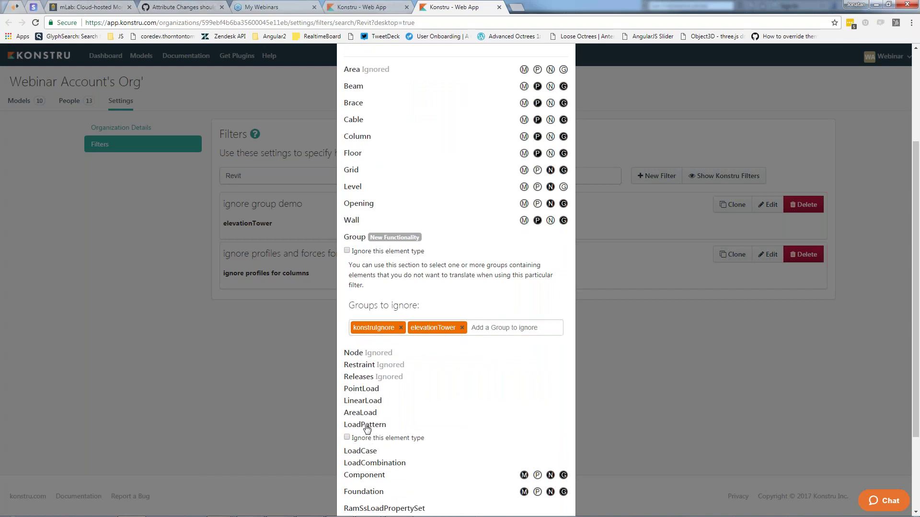
left_click(347, 439)
scroll(381, 362, "down", 3)
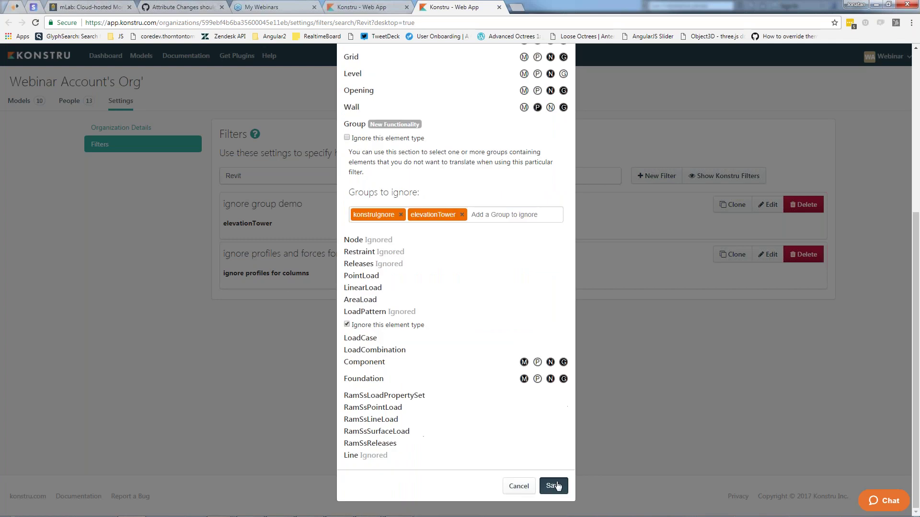
left_click(553, 486)
Return to the Revit upload review, apply the "ignore group demo" filter and finish the update
key("alt+Tab")
left_click(322, 146)
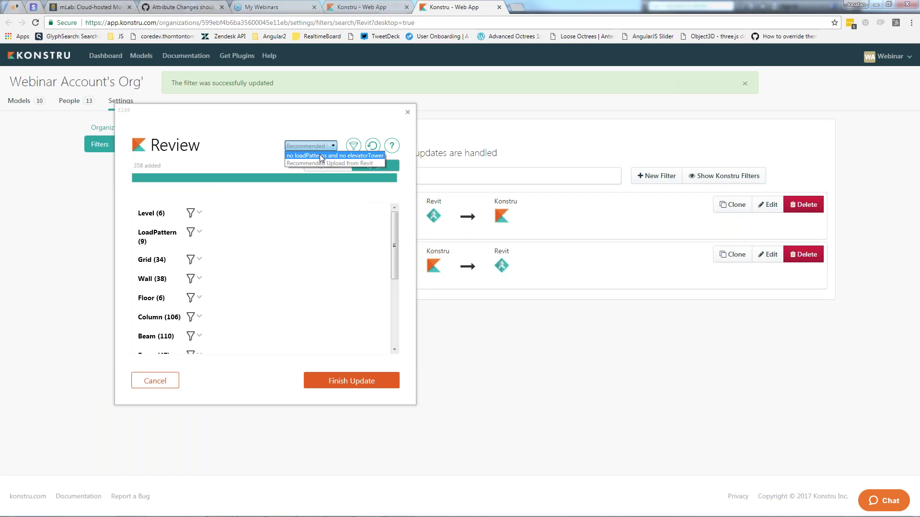
left_click(321, 156)
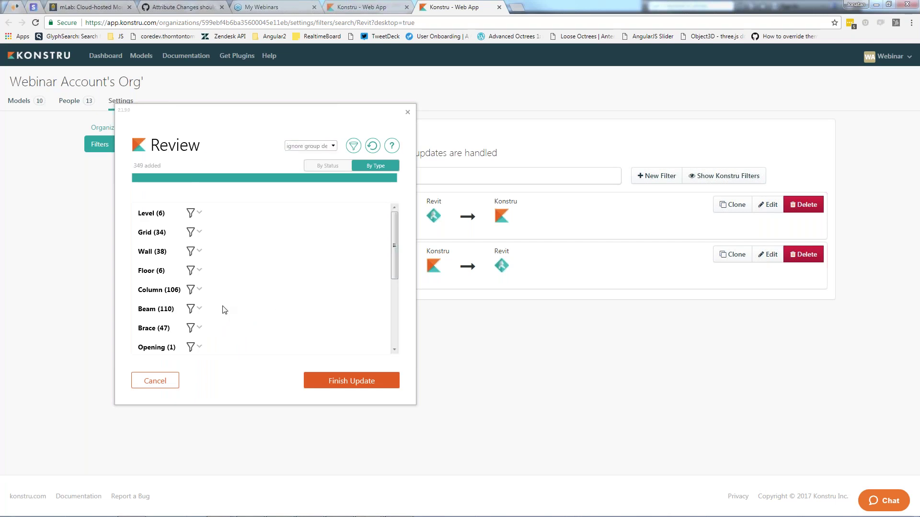
scroll(213, 312, "down", 3)
scroll(211, 312, "up", 3)
left_click(293, 147)
left_click(294, 153)
left_click(310, 147)
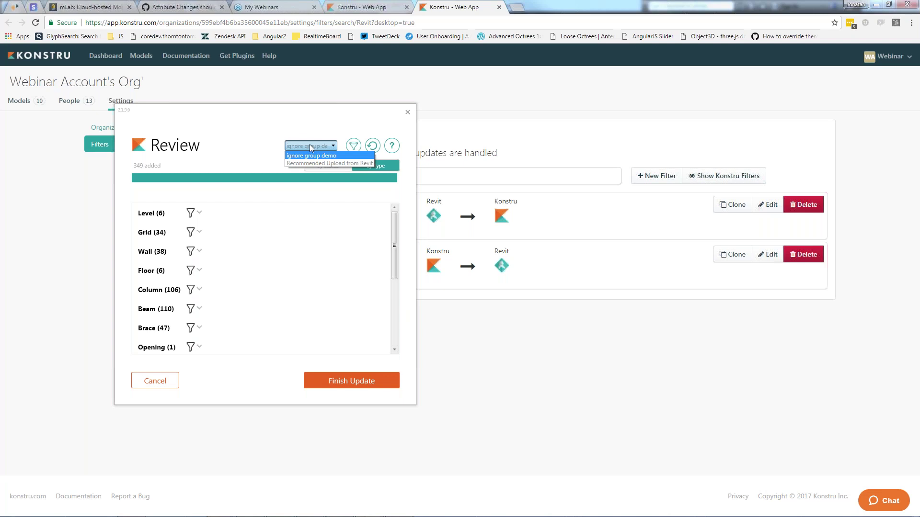
left_click(311, 156)
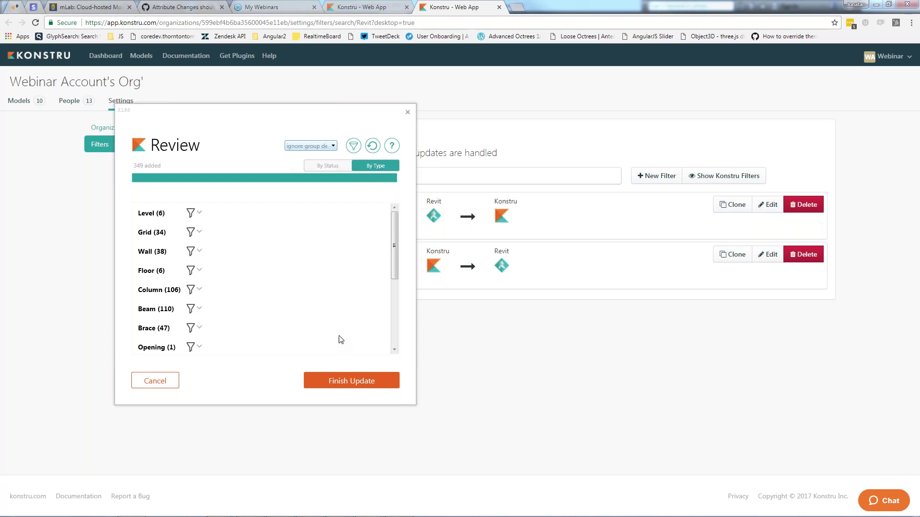
left_click(340, 376)
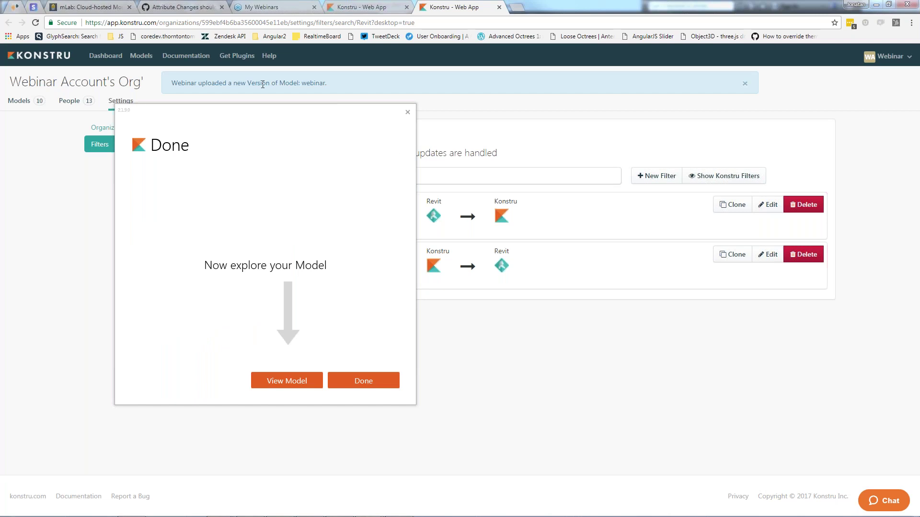
Open the uploaded webinar model in the Konstru web viewer and examine the building from several sides
left_click(288, 381)
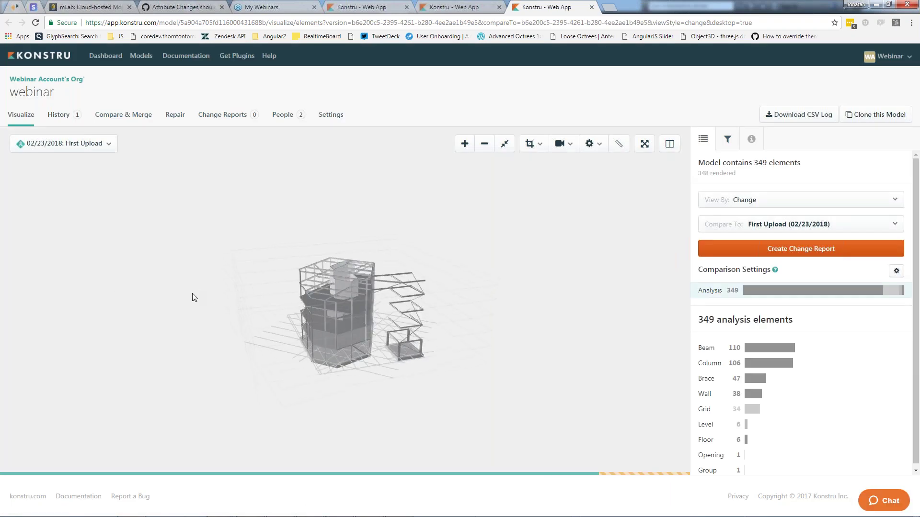
left_click_drag(485, 291, 272, 295)
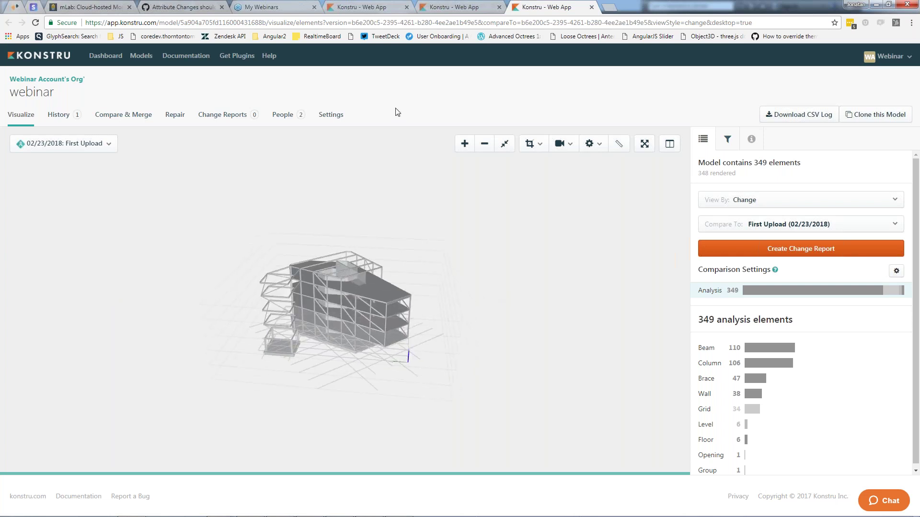
left_click_drag(416, 294, 397, 292)
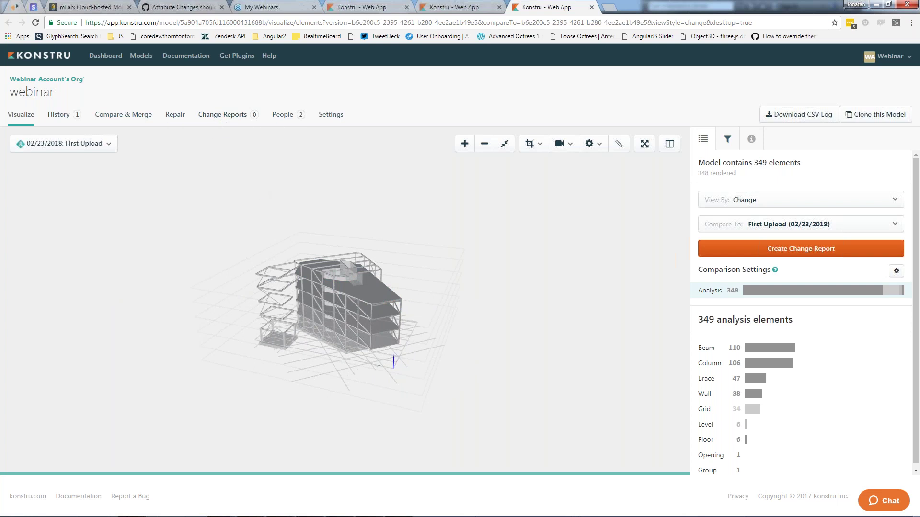
left_click_drag(338, 315, 508, 169)
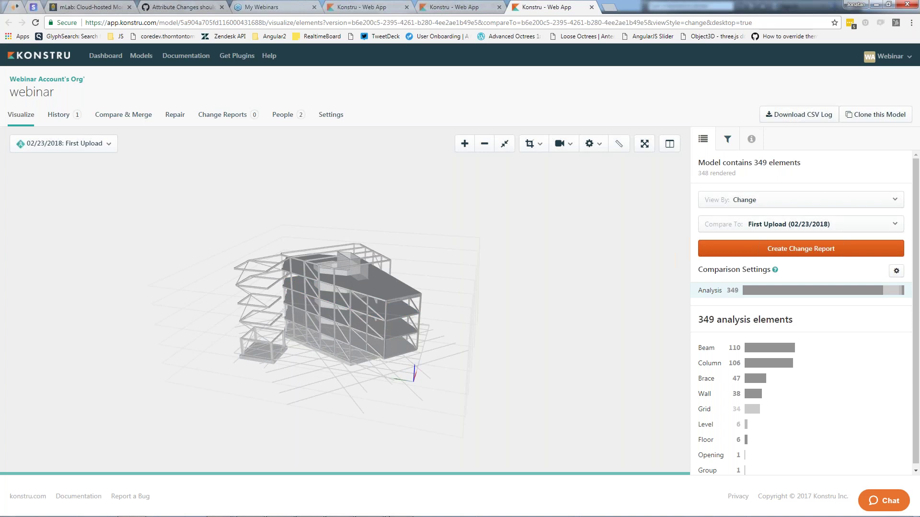
Switch to ETABS, select the webinar model in the Konstru plugin and start its download to ETABS
mouse_move(338, 512)
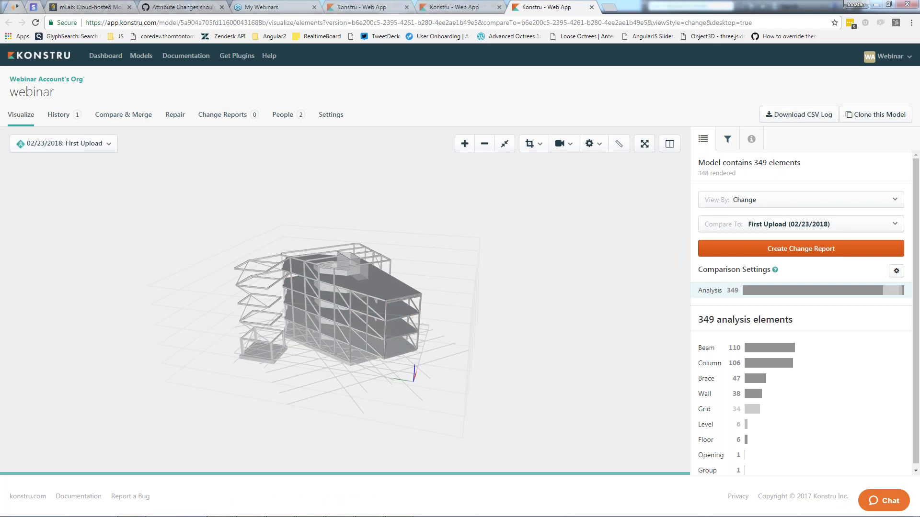
left_click_drag(879, 20, 81, 78)
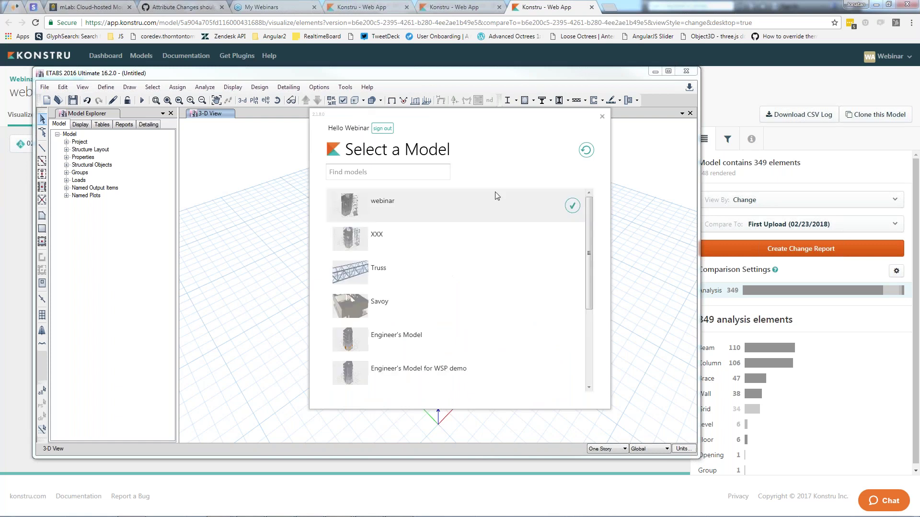
left_click(572, 206)
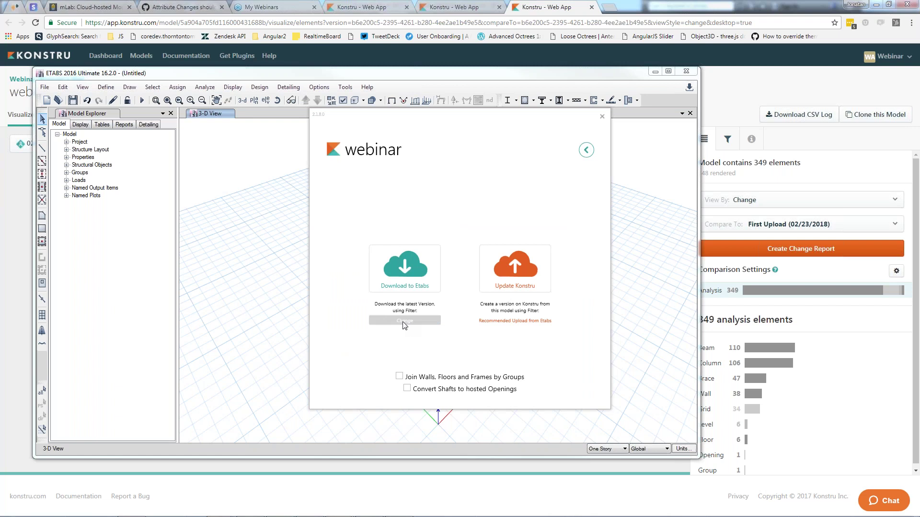
left_click(396, 280)
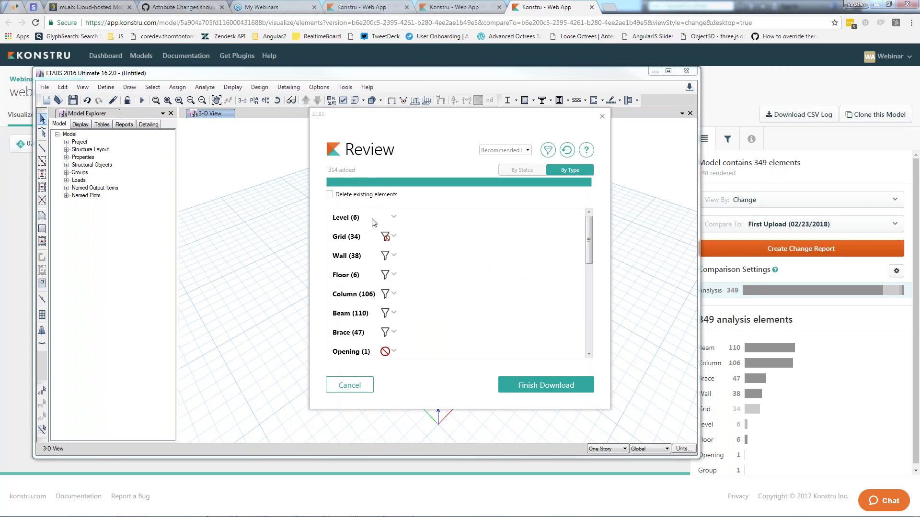
Review the incoming element types, including the load patterns, and finish the download to reach the property mapping
scroll(367, 277, "down", 1)
scroll(368, 278, "down", 3)
scroll(368, 316, "down", 4)
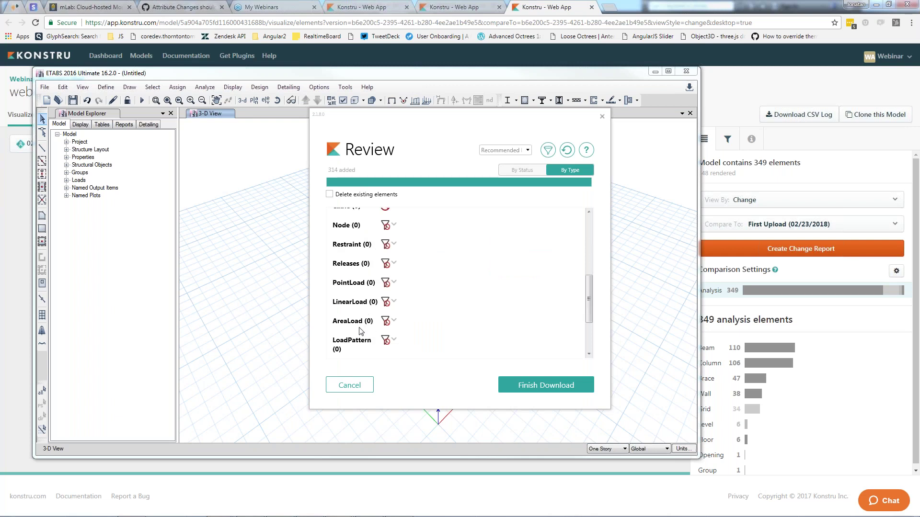
scroll(361, 330, "down", 2)
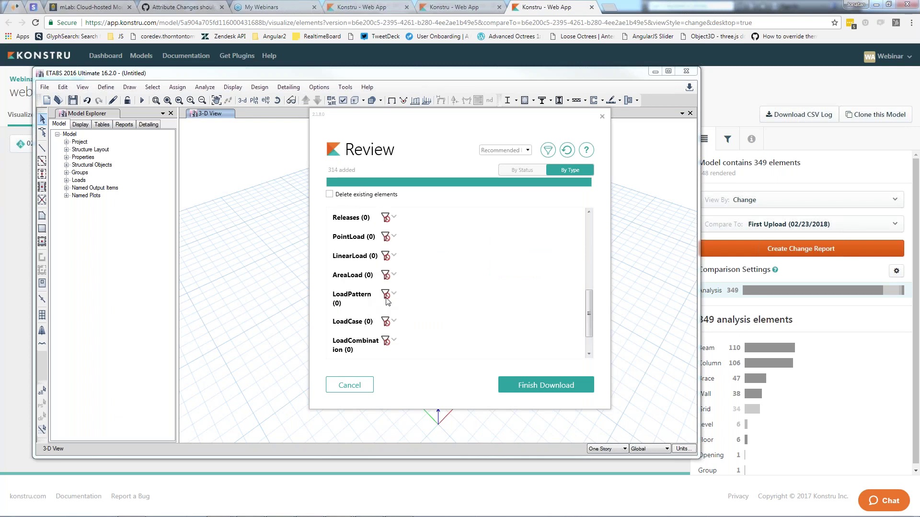
mouse_move(387, 300)
left_click(554, 384)
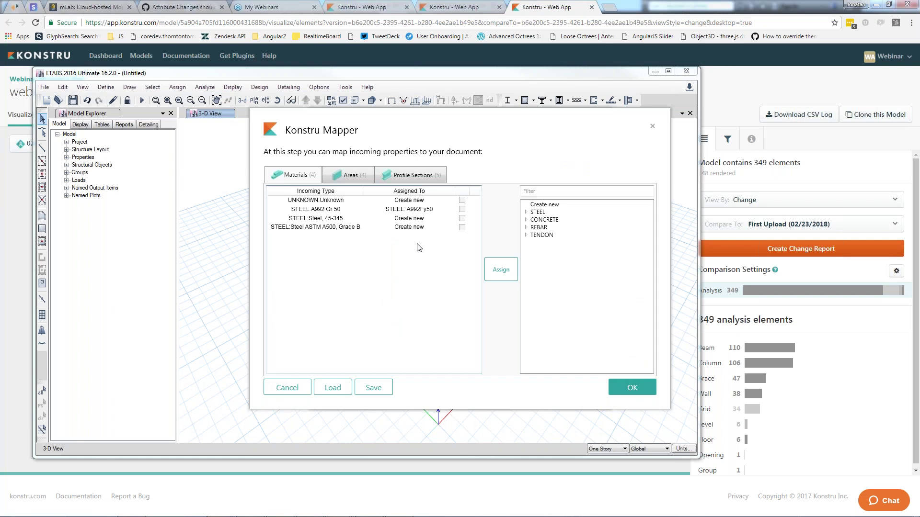
Check the incoming profile sections and materials in the mapper against the web model coloured by material
left_click(395, 177)
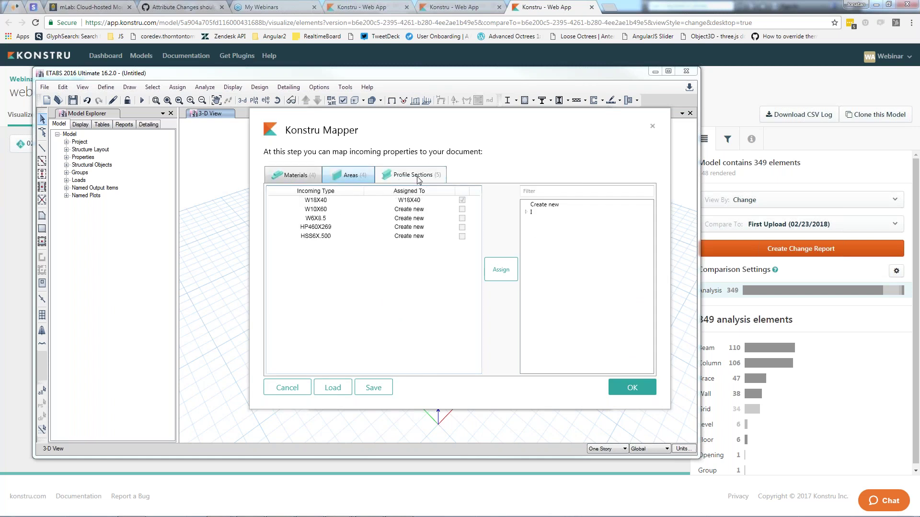
left_click(293, 177)
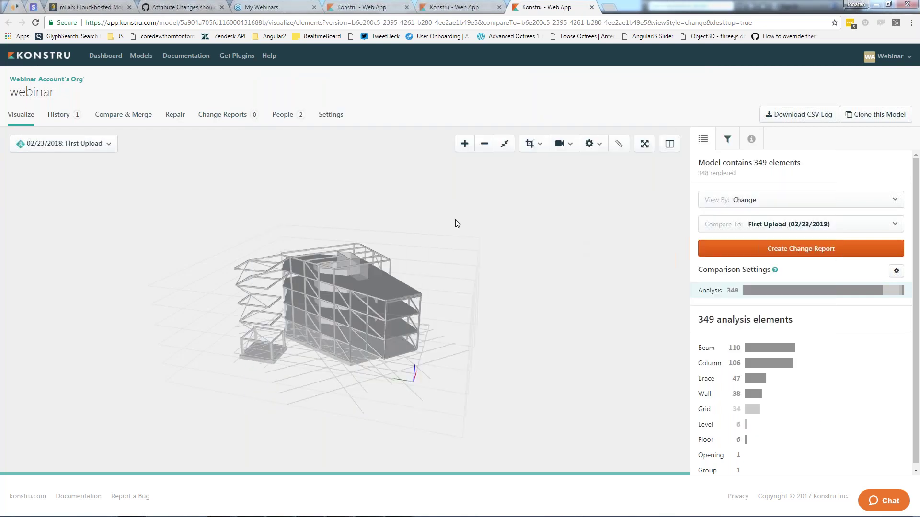
left_click(748, 202)
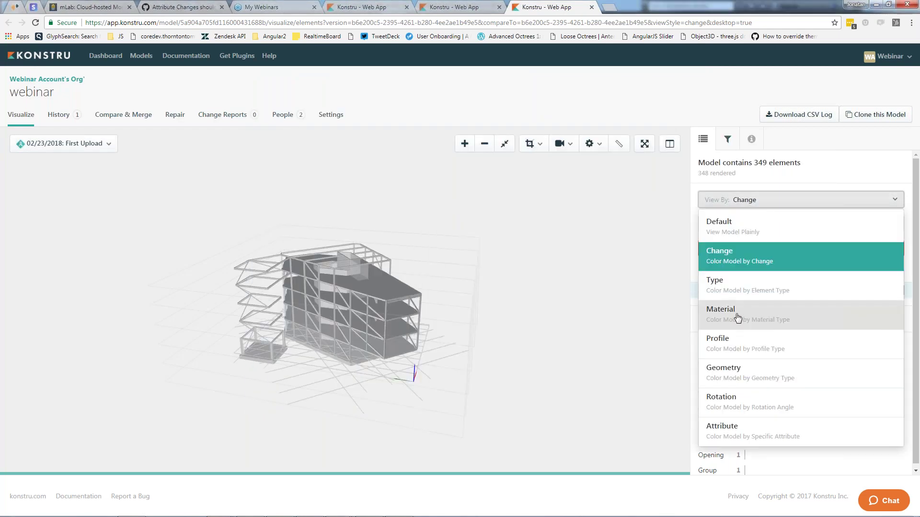
left_click(737, 318)
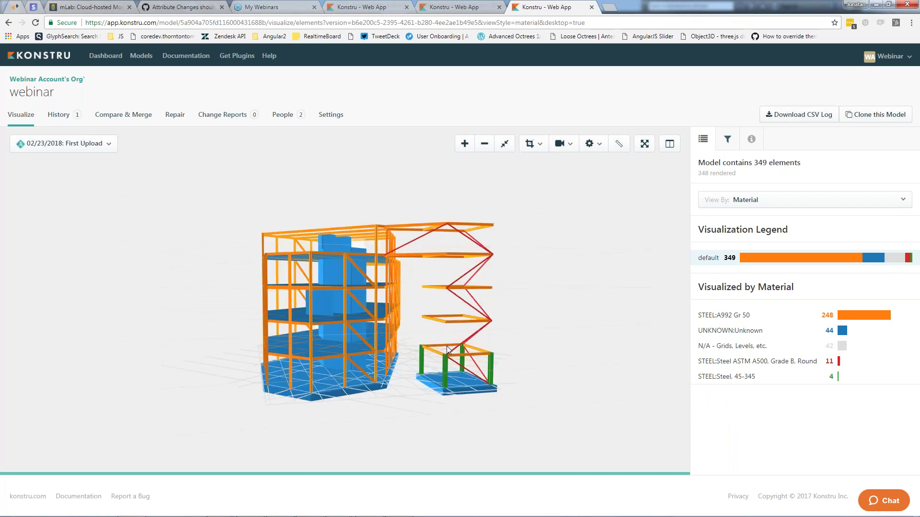
left_click_drag(553, 320, 402, 299)
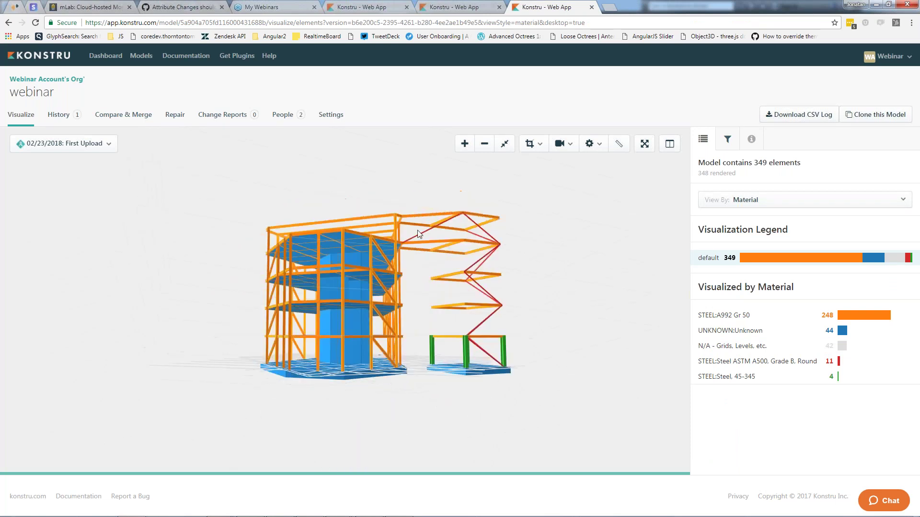
Return to the Konstru Mapper and assign the UNKNOWN:Unknown material to the 4000Psi concrete
key("alt+Tab")
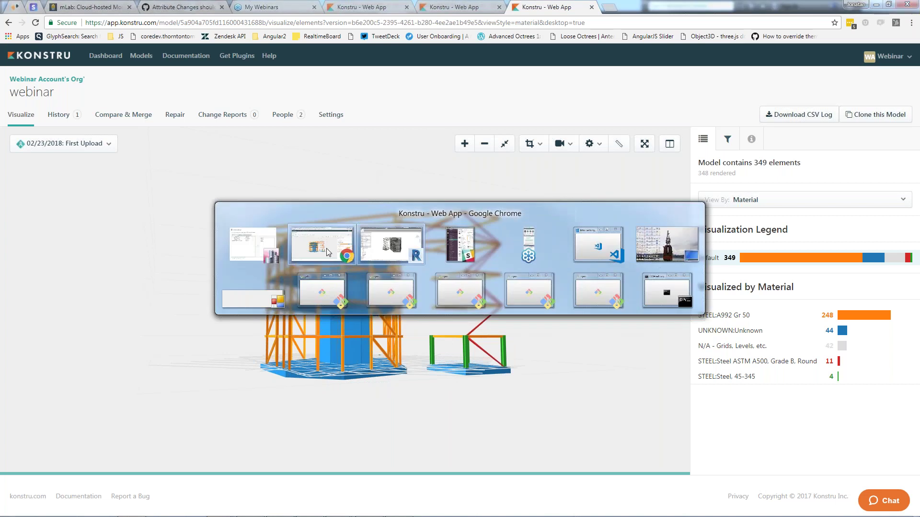
key("alt+Tab")
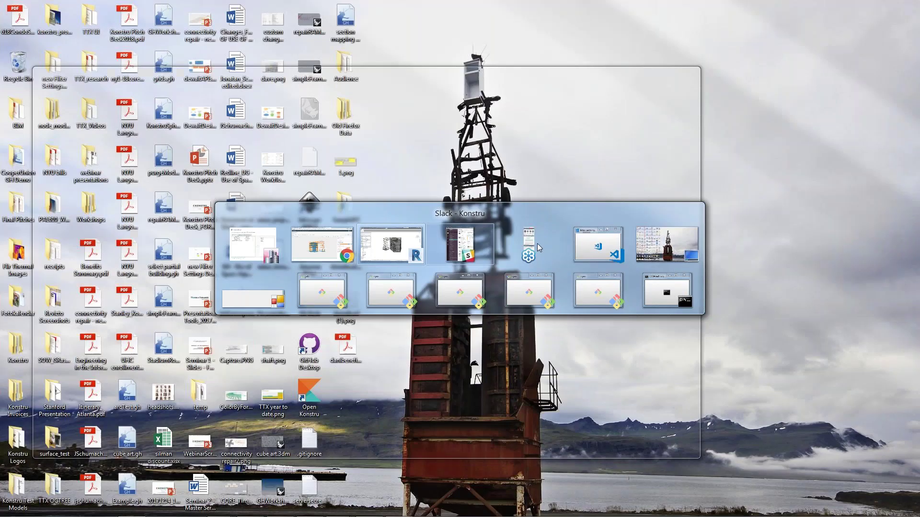
left_click(536, 243)
left_click(316, 184)
left_click(488, 199)
left_click(511, 207)
left_click(469, 245)
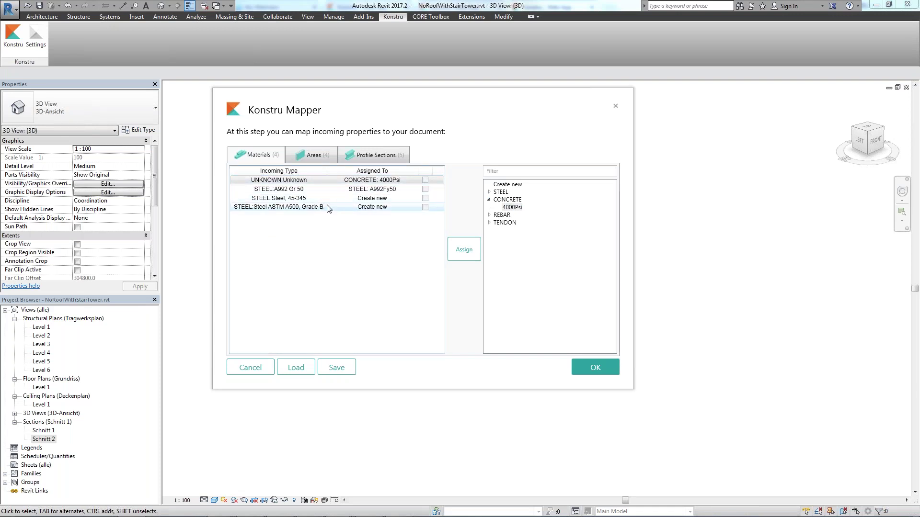
Accept the mapping to import the model into ETABS, dismiss the plugin's reports and maximise the ETABS window
left_click(594, 368)
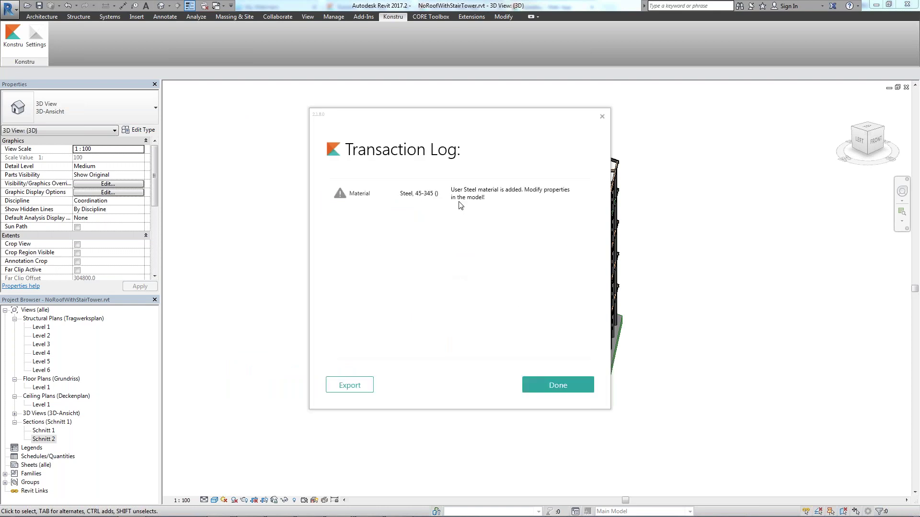
left_click(552, 393)
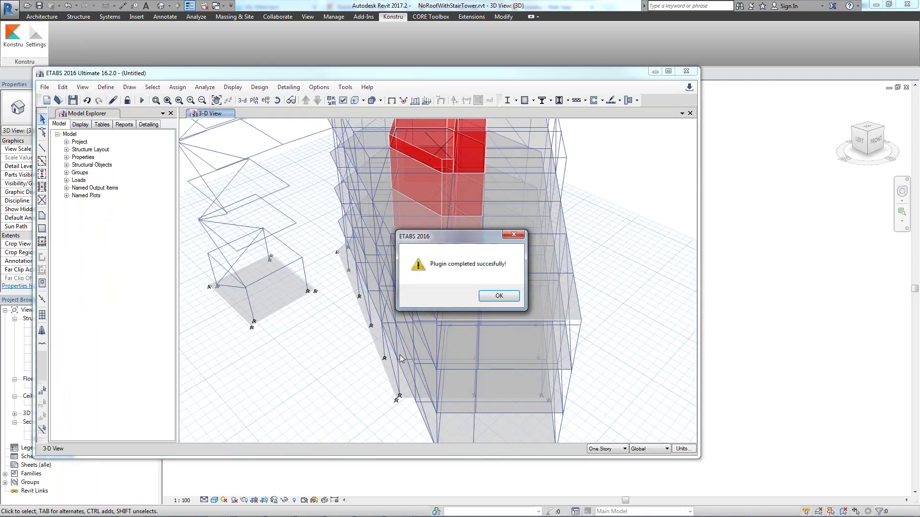
key("Return")
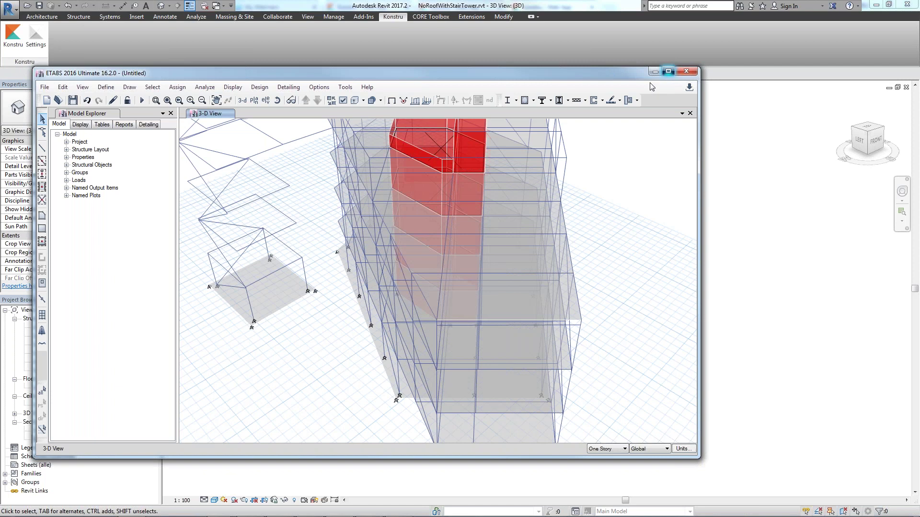
left_click(669, 71)
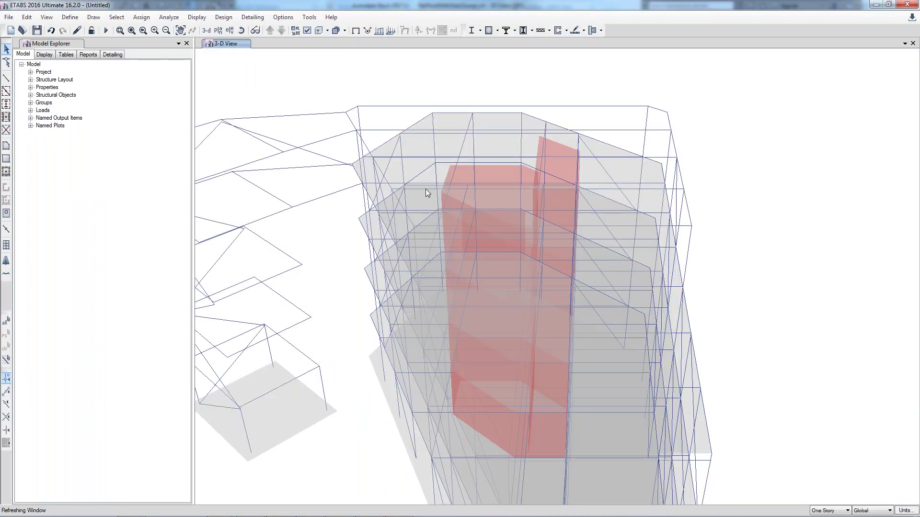
Change the section property of the Level 3 corner column to W27X102
scroll(423, 188, "down", 3)
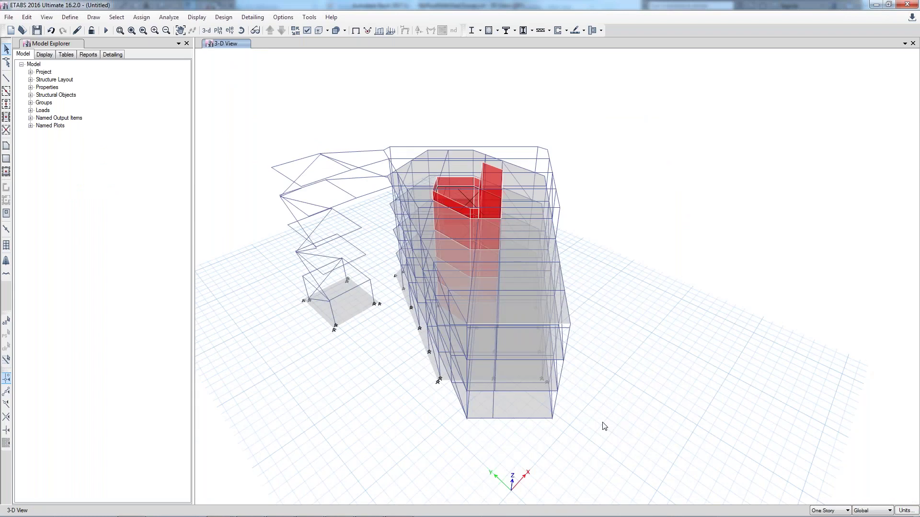
scroll(604, 427, "up", 5)
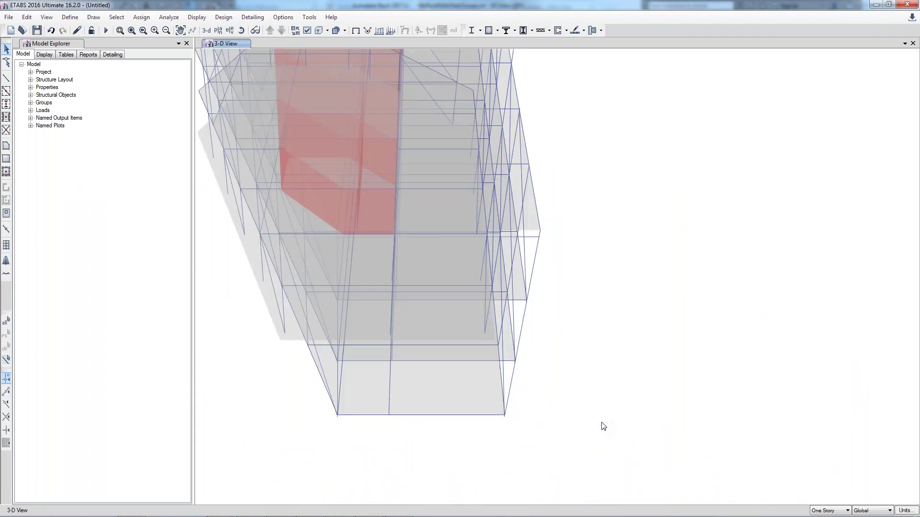
right_click(507, 230)
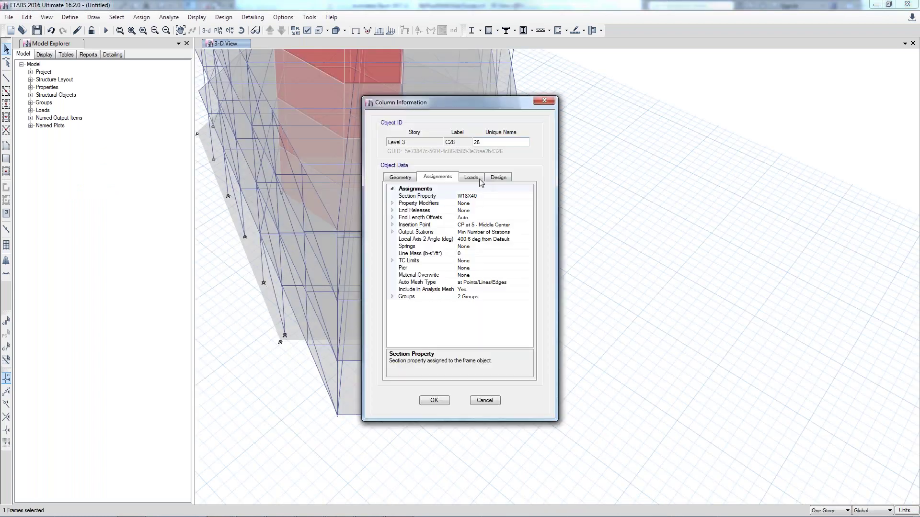
left_click(526, 196)
left_click(528, 195)
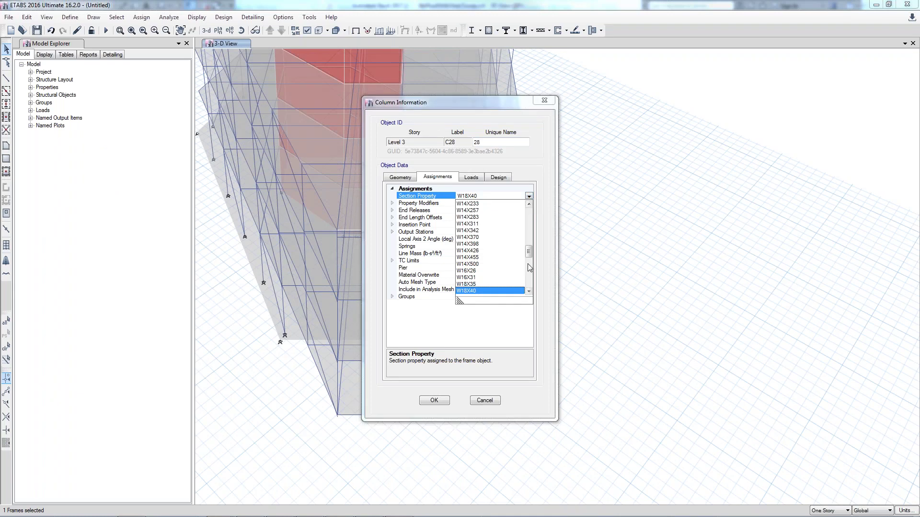
left_click_drag(529, 254, 529, 275)
left_click(474, 271)
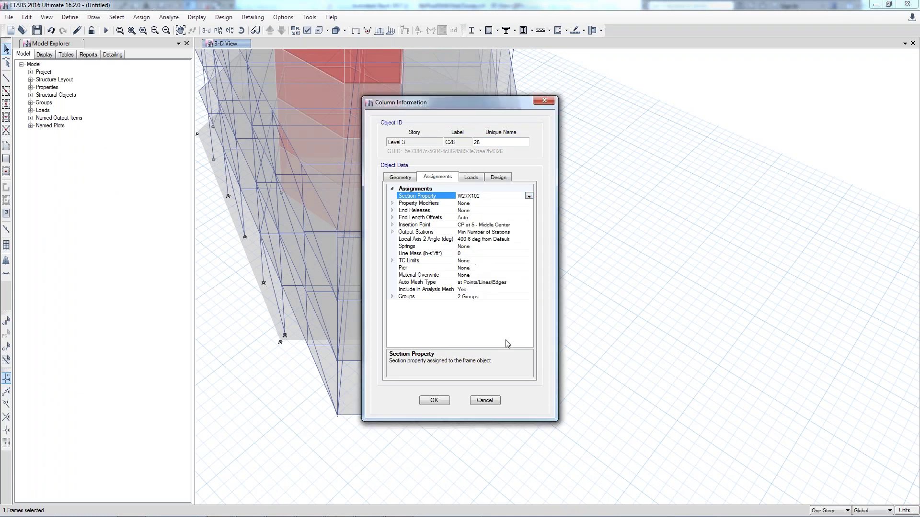
left_click(434, 401)
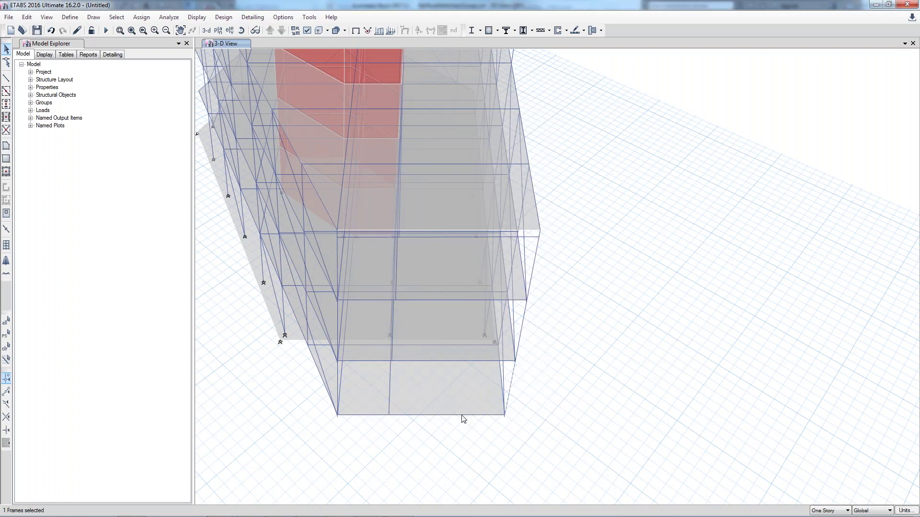
Change the section property of the Level 2 beam along the building's front edge to W14X211
right_click(463, 416)
left_click(518, 197)
left_click(529, 196)
scroll(494, 249, "down", 3)
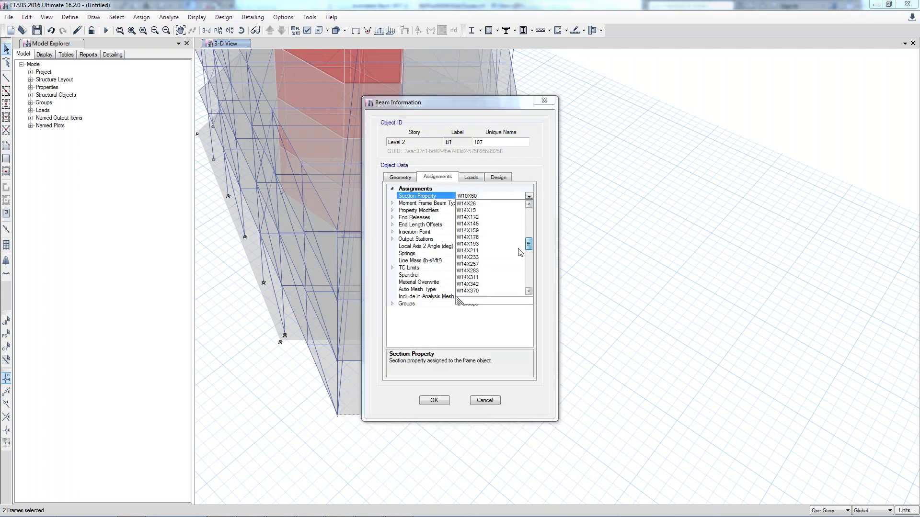
left_click(479, 249)
left_click(434, 401)
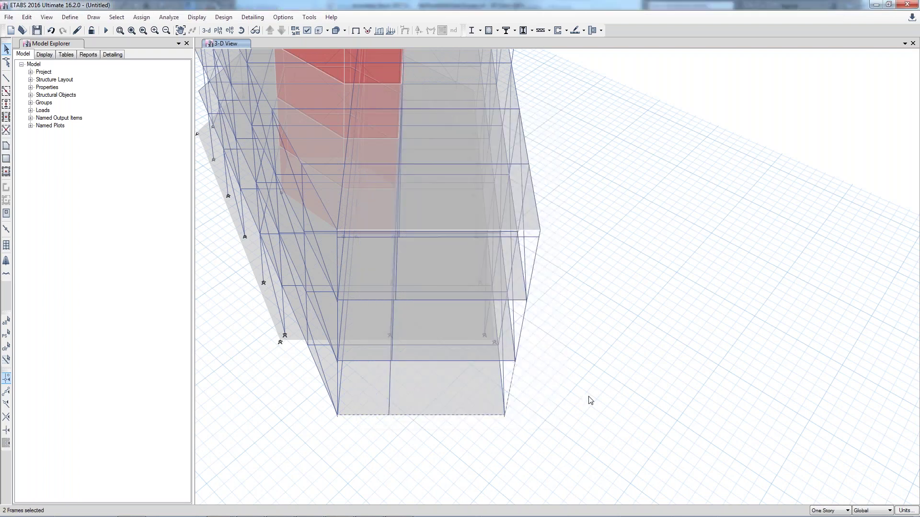
Add two upper-level beams to the frame selection and assign a Dead distributed gravity load, keeping the default values
scroll(559, 379, "down", 2)
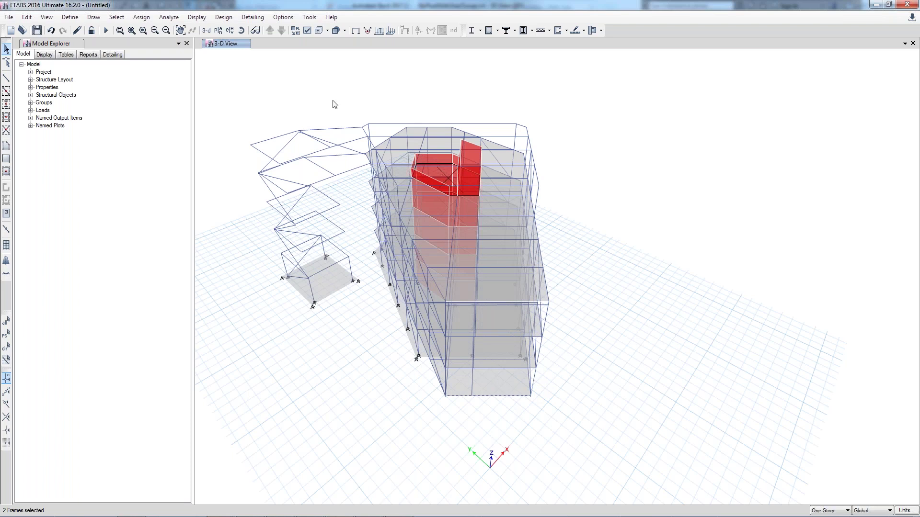
scroll(431, 110, "up", 3)
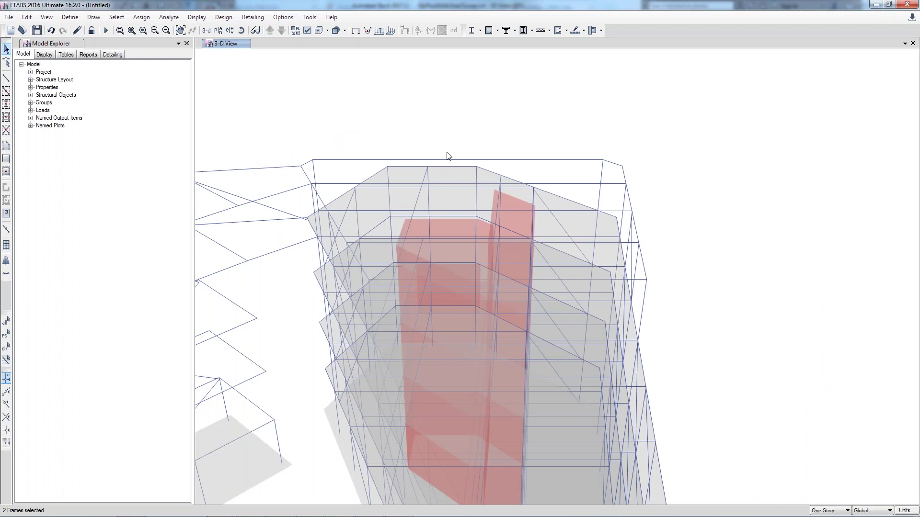
left_click(450, 184)
left_click(624, 279)
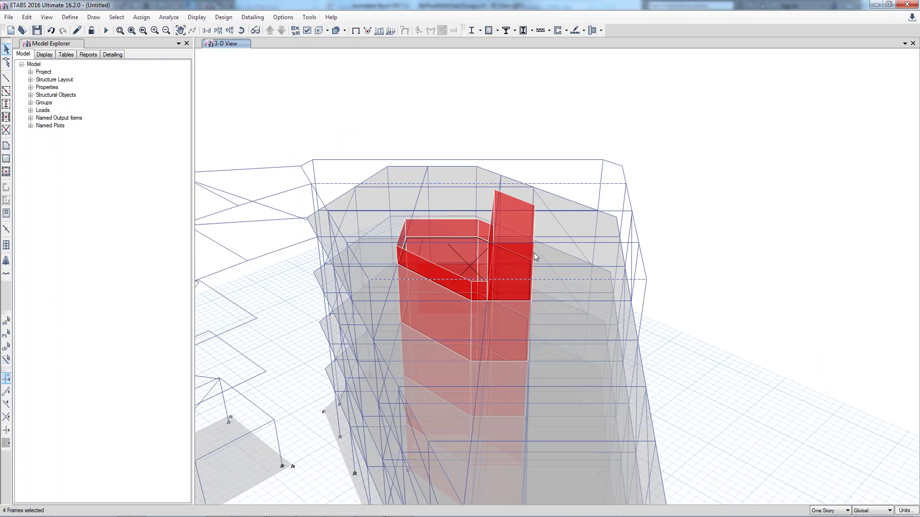
left_click(142, 18)
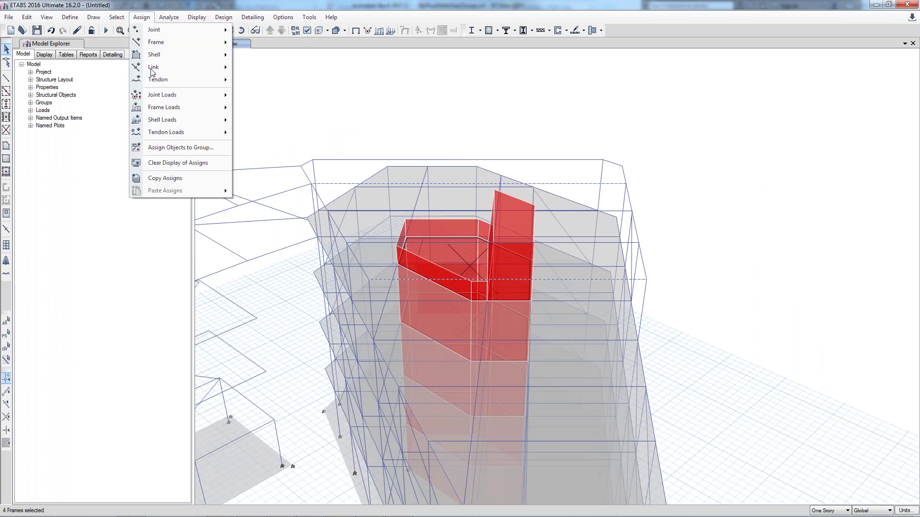
mouse_move(191, 108)
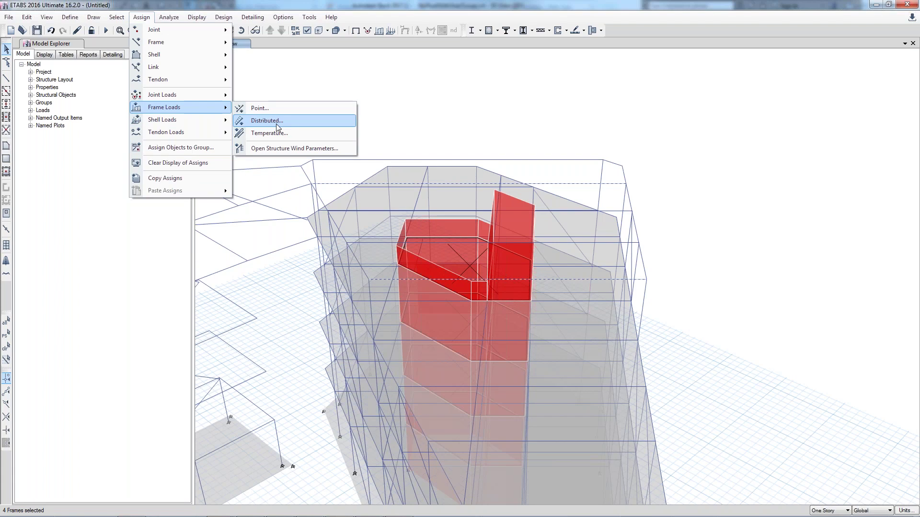
left_click(283, 121)
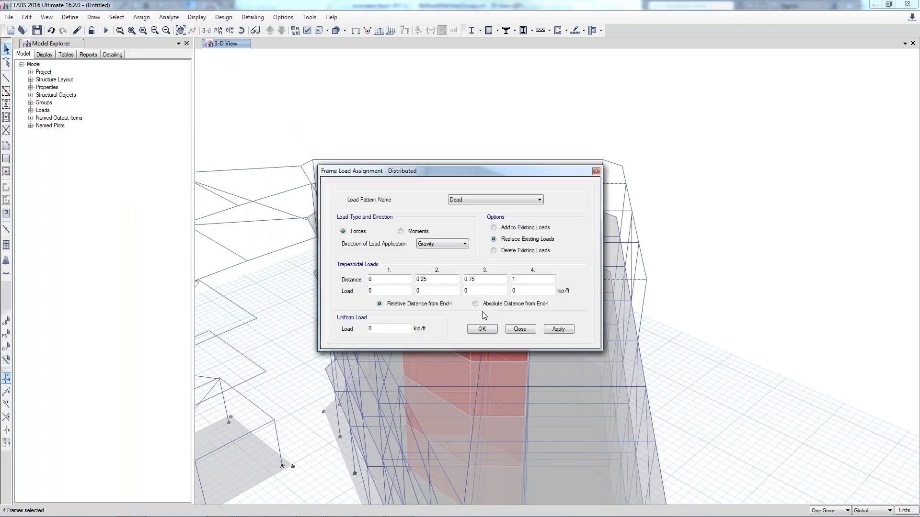
left_click(508, 334)
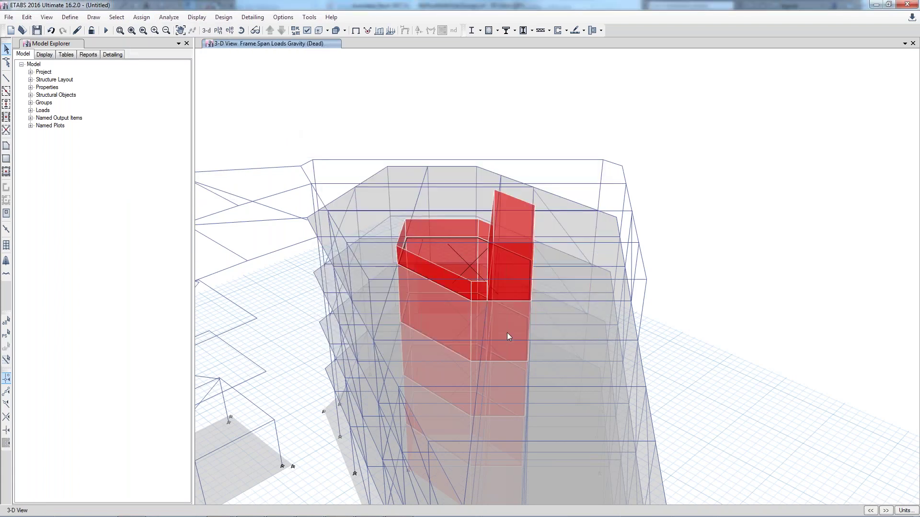
Create load combination Comb1 as a linear add of Dead with scale factor 1
left_click(135, 17)
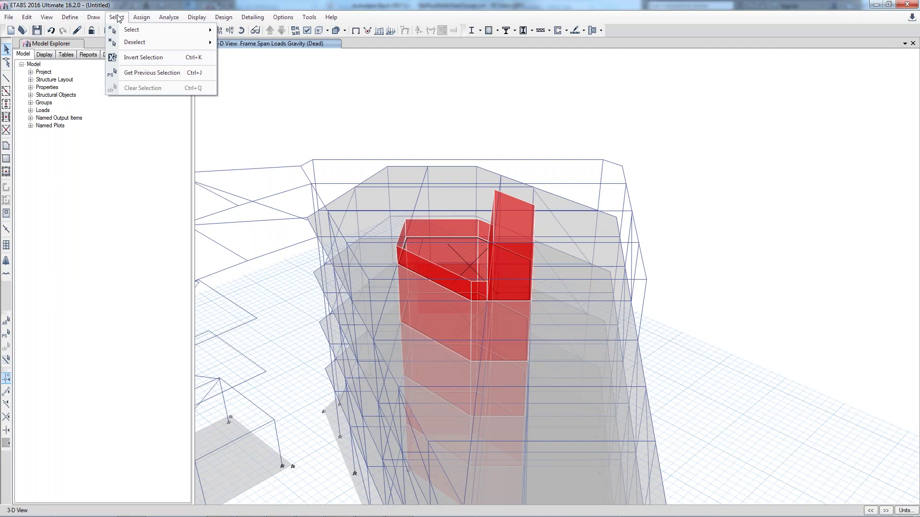
left_click(116, 17)
left_click(70, 17)
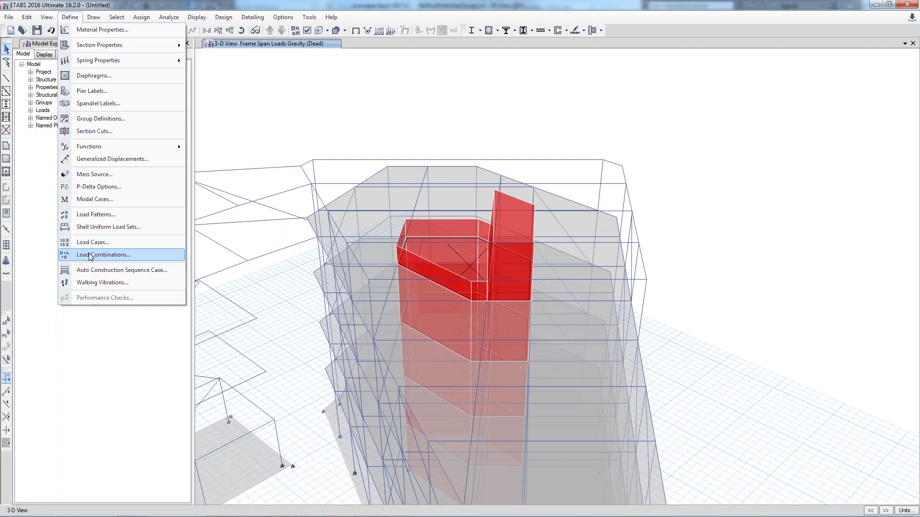
left_click(91, 254)
left_click(496, 222)
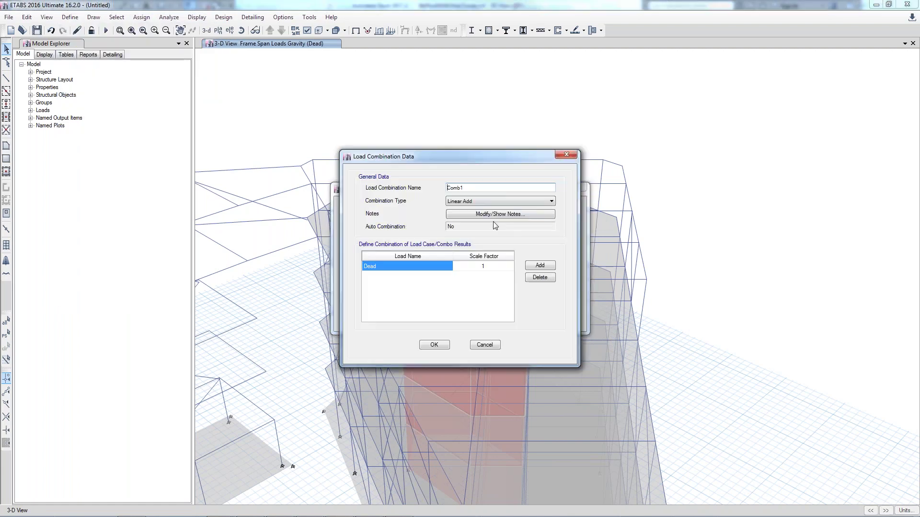
left_click(446, 346)
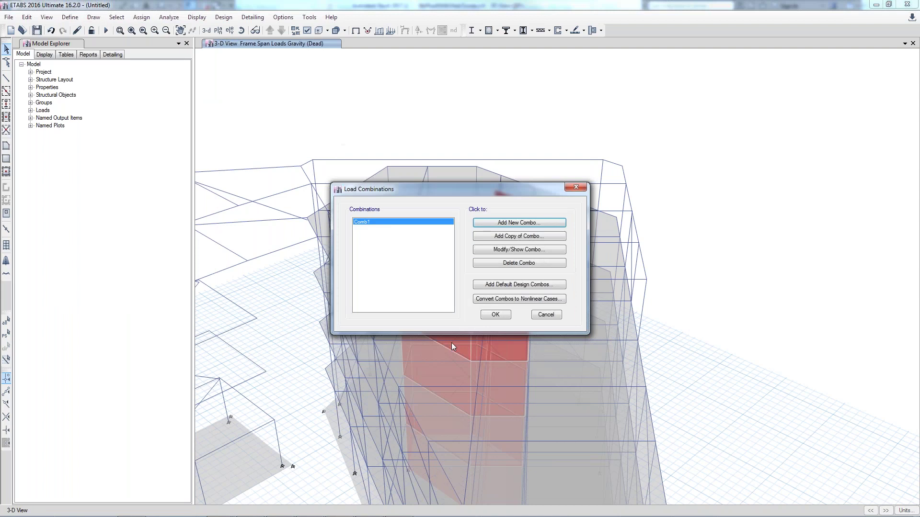
left_click(496, 315)
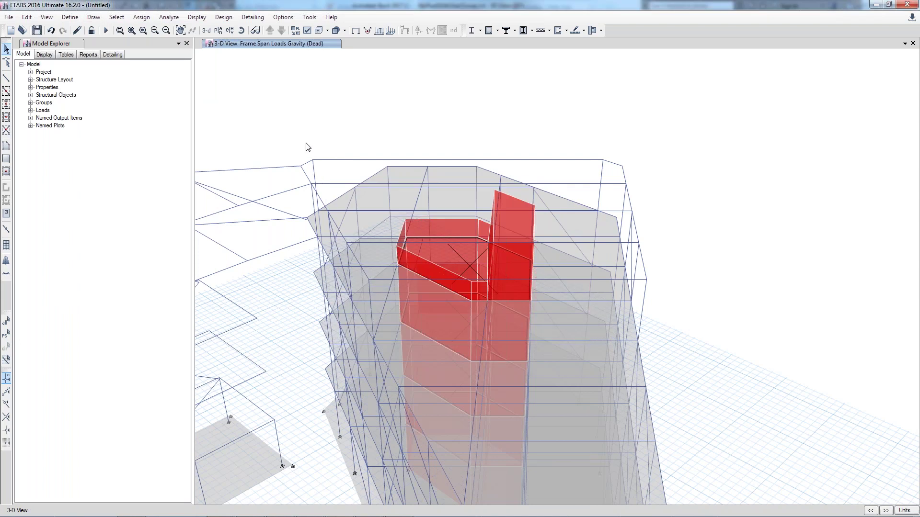
Run the analysis, saving the model as test.EDB over the existing file in the temp folder
left_click(169, 17)
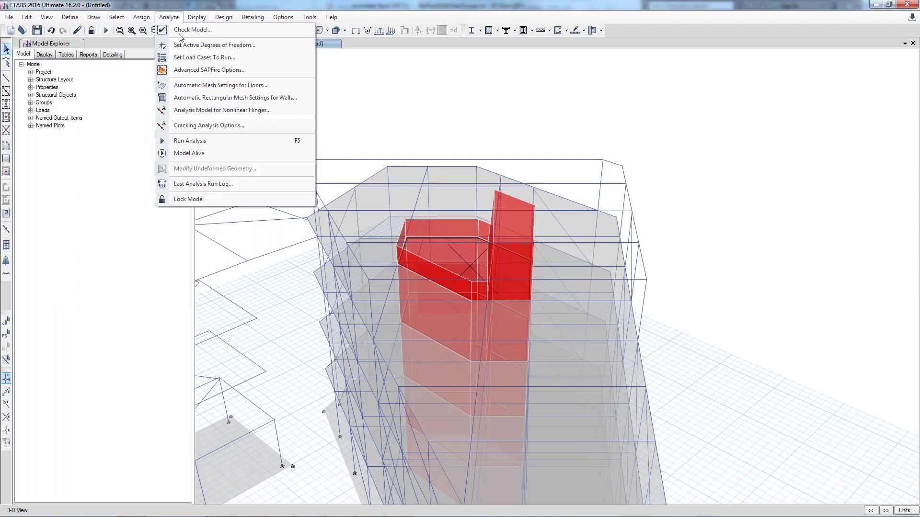
left_click(207, 141)
left_click(133, 78)
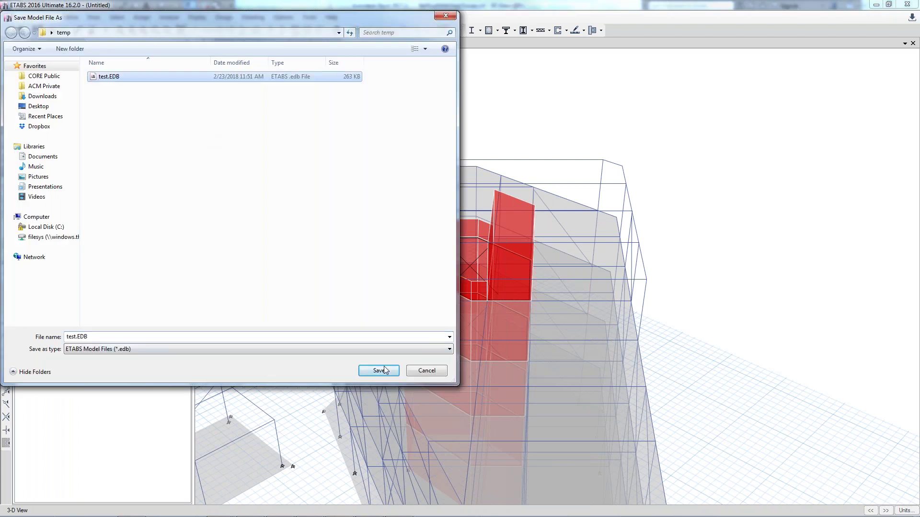
left_click(384, 371)
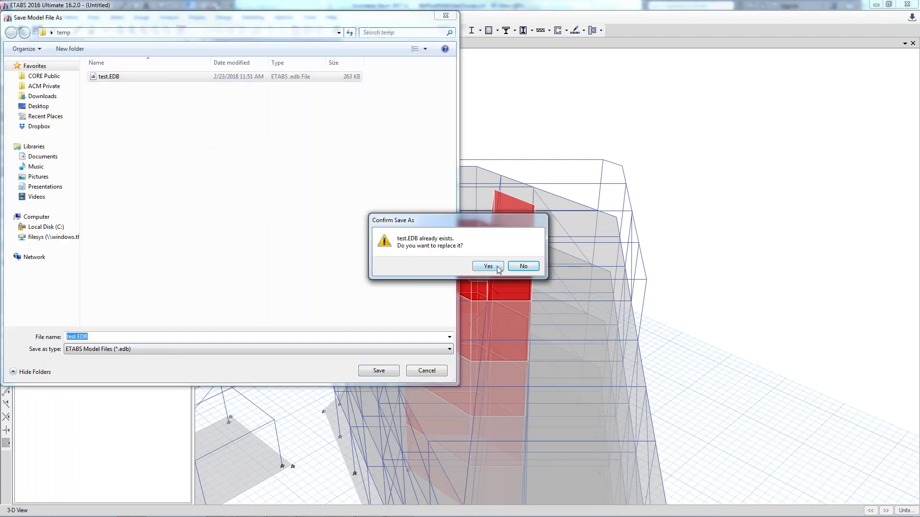
left_click(485, 266)
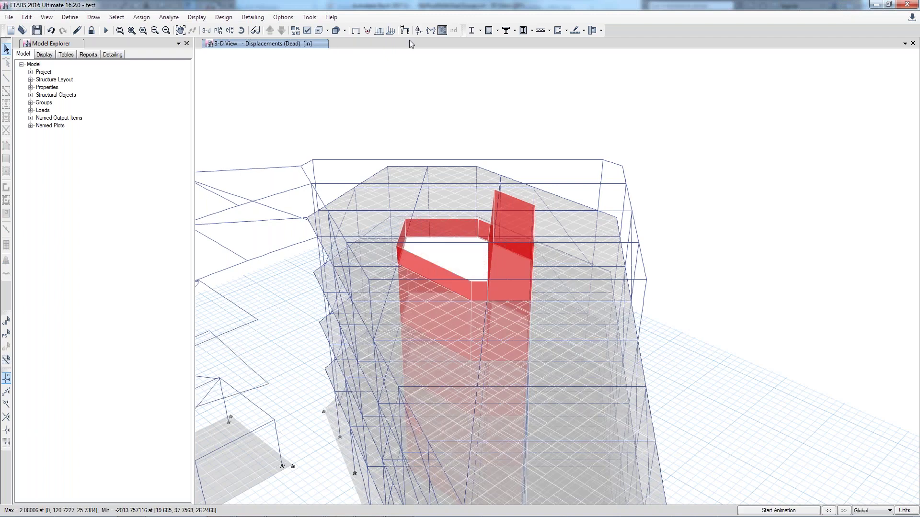
Launch the Konstru plugin from ETABS, switch to Chrome and close the tab with the empty webinar model
left_click(309, 17)
left_click(324, 42)
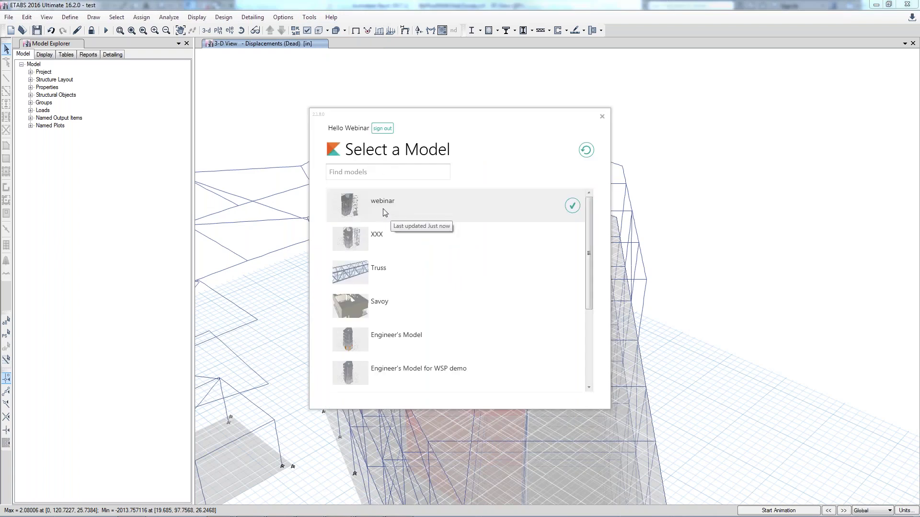
key("alt+Tab")
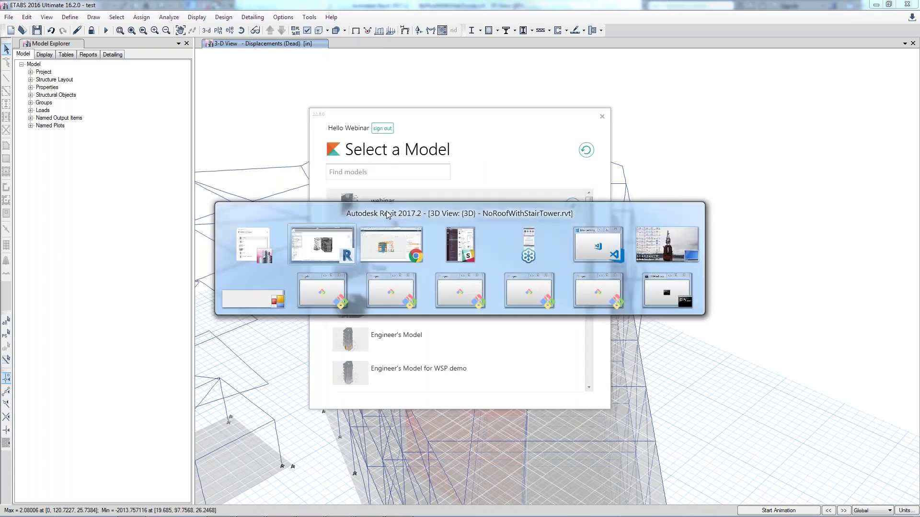
left_click(385, 255)
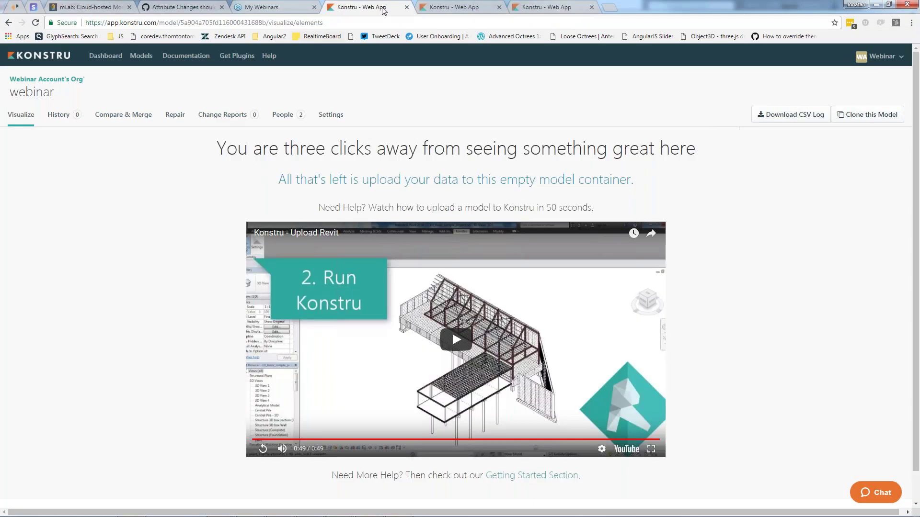
left_click(407, 7)
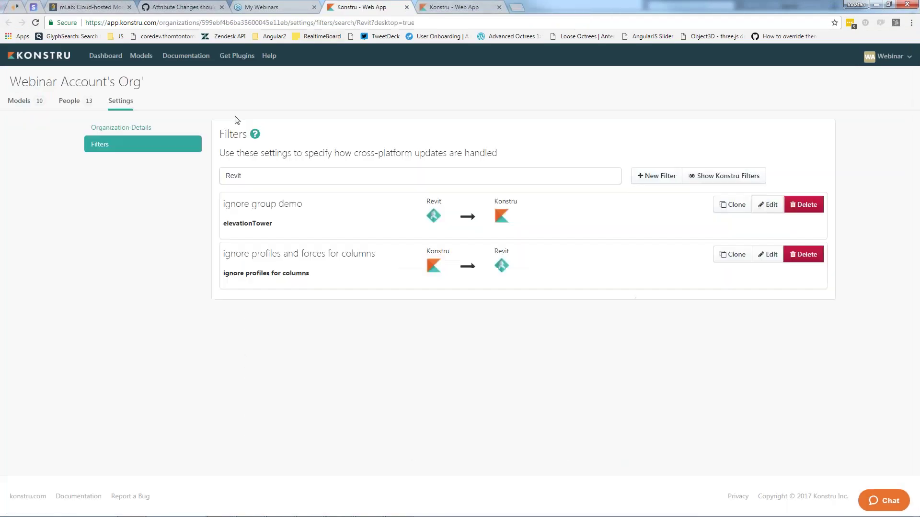
Clear the Revit filter search and delete the ETABS-to-Konstru filter named ignore levels
left_click(240, 175)
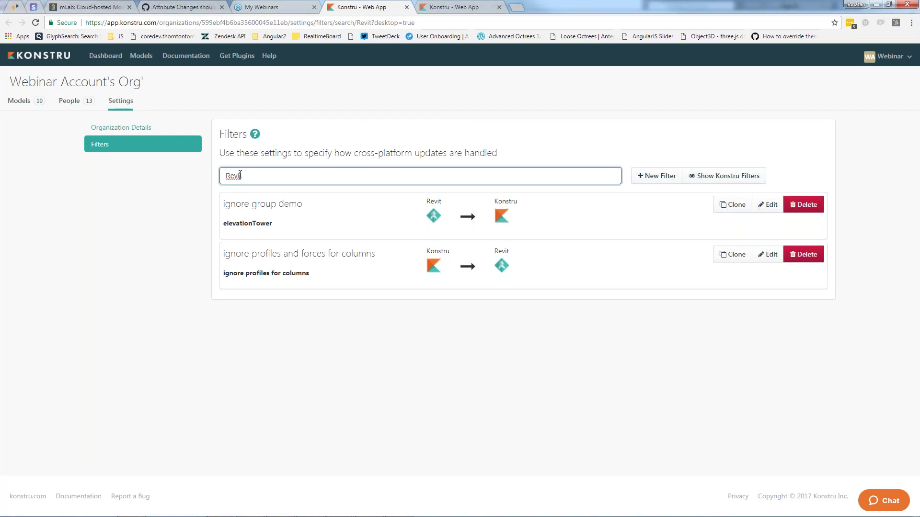
double_click(240, 175)
key("BackSpace")
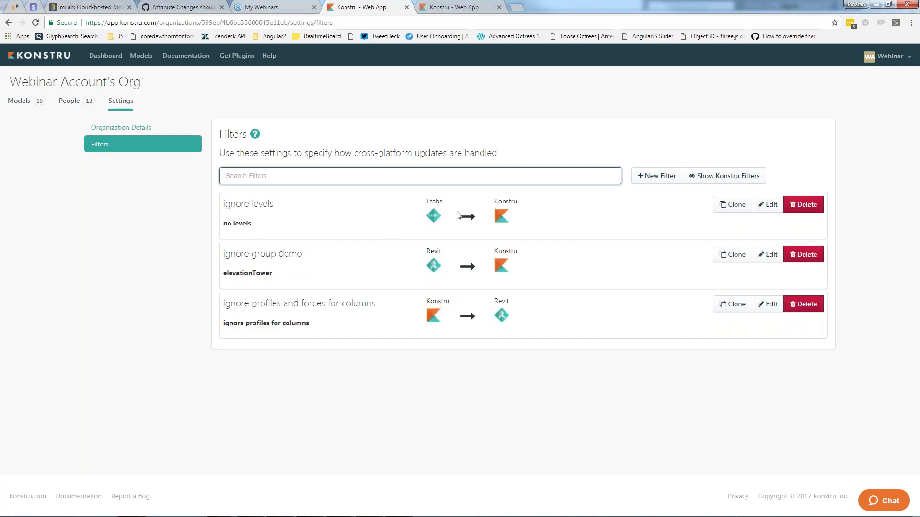
left_click(806, 206)
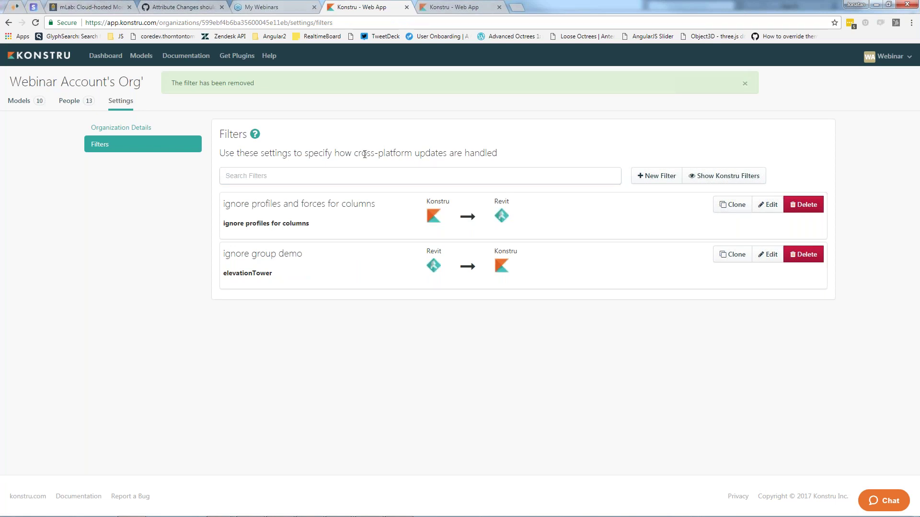
Switch to the Konstru plugin, select the webinar model and start a new-version update that includes analysis results with each member
key("alt+Tab")
left_click(332, 246)
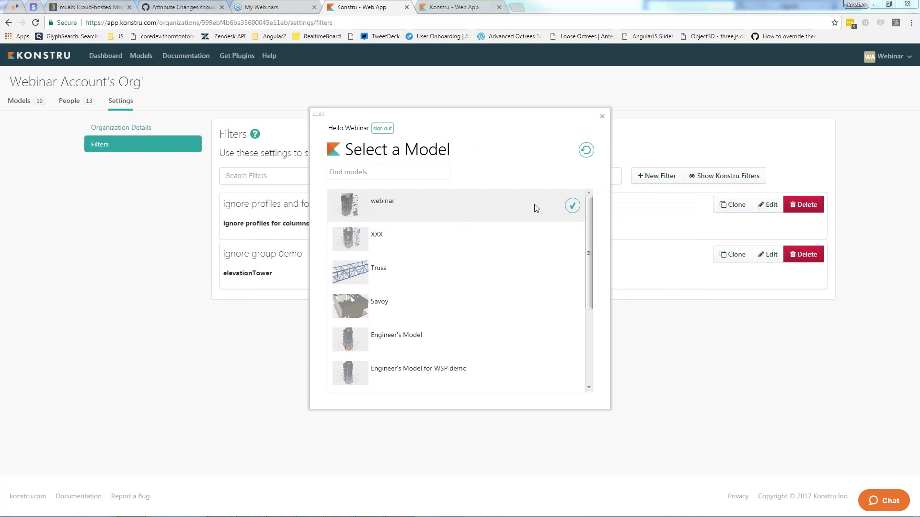
left_click(573, 206)
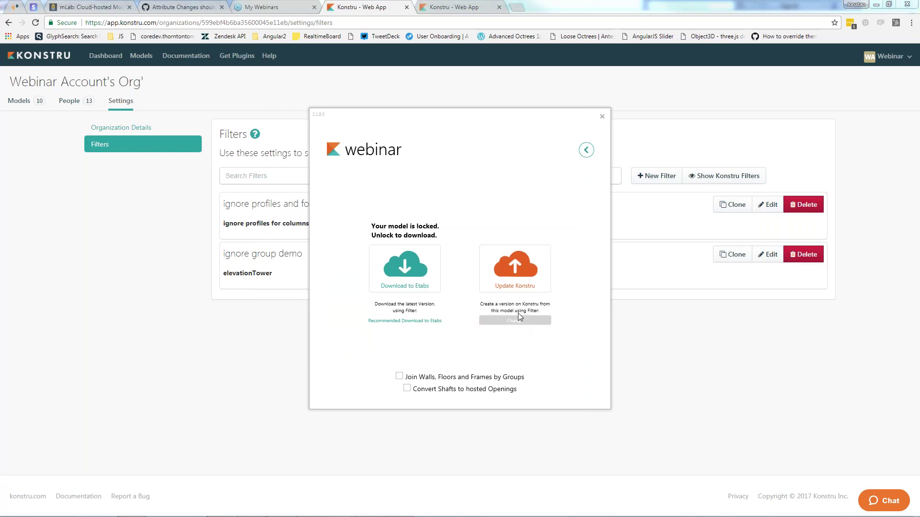
left_click(513, 269)
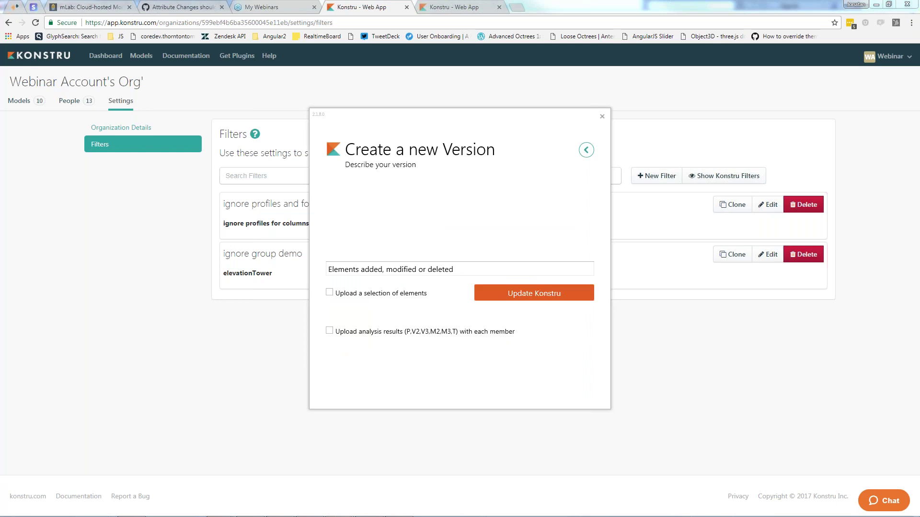
left_click(329, 330)
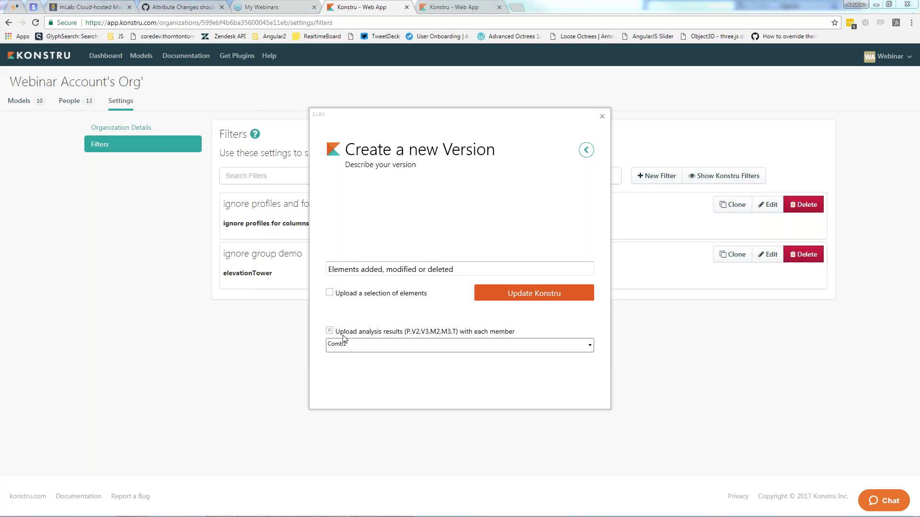
left_click(506, 293)
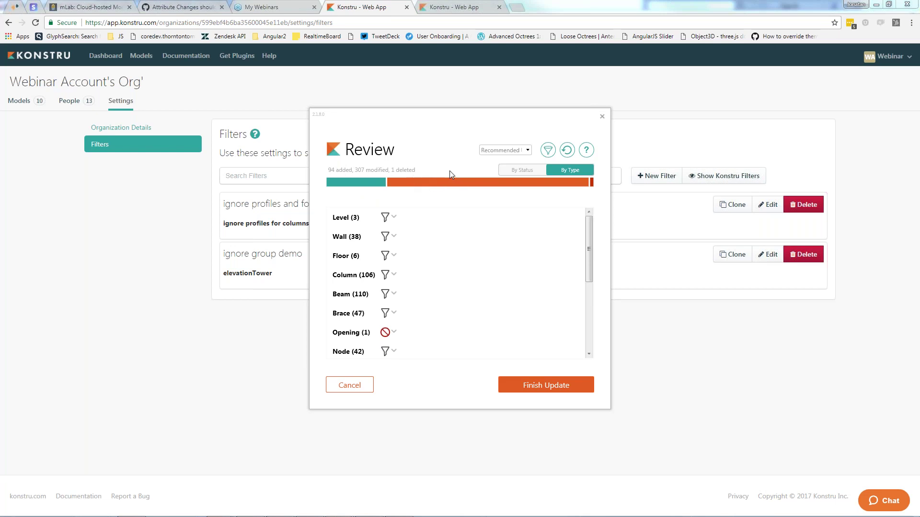
Group the review by status and examine the deleted and new elements of the pending update
left_click(522, 171)
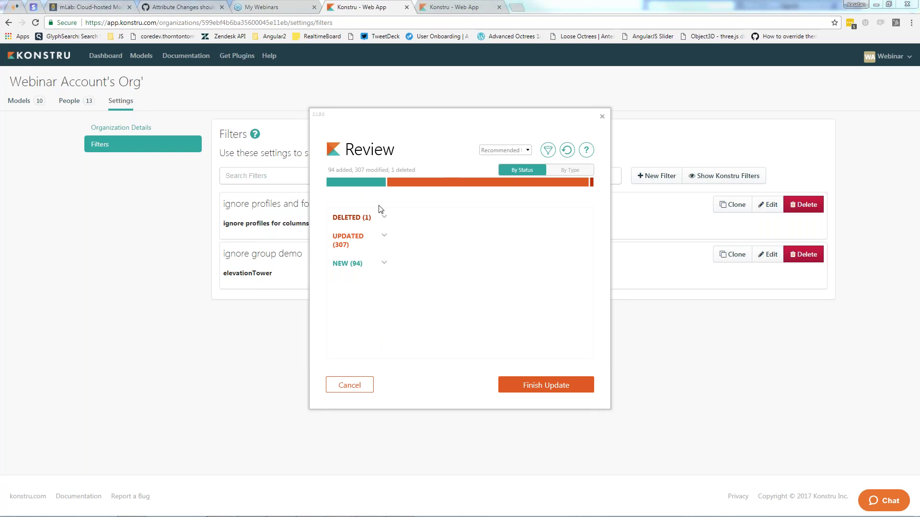
left_click(385, 217)
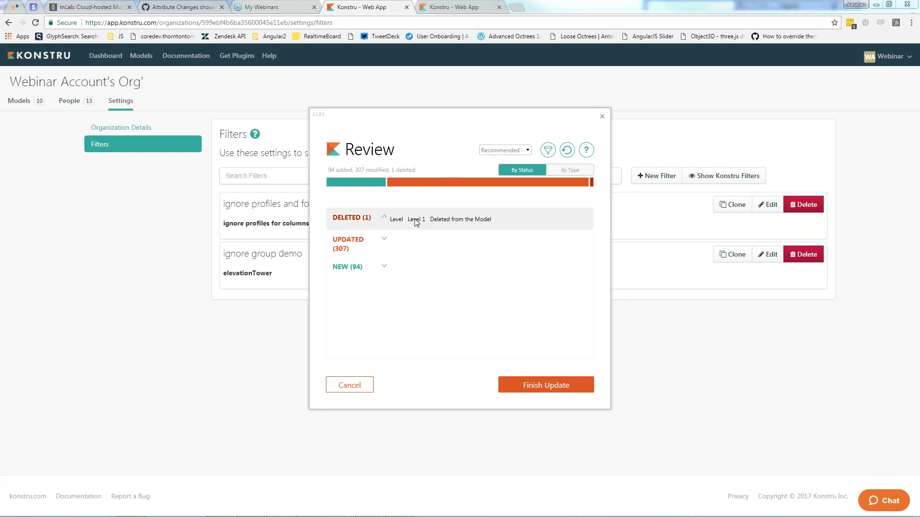
left_click(388, 272)
scroll(388, 277, "down", 20)
scroll(388, 278, "down", 10)
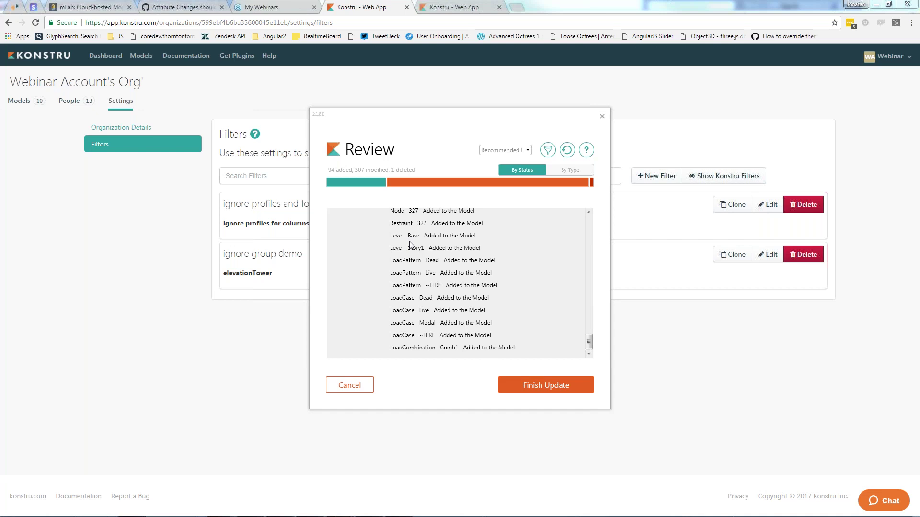
scroll(379, 289, "up", 10)
scroll(379, 290, "up", 15)
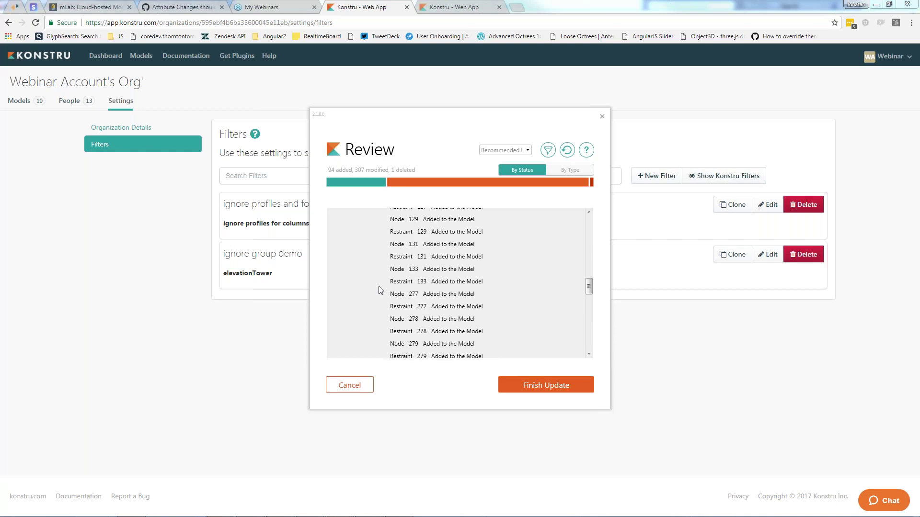
scroll(378, 290, "up", 6)
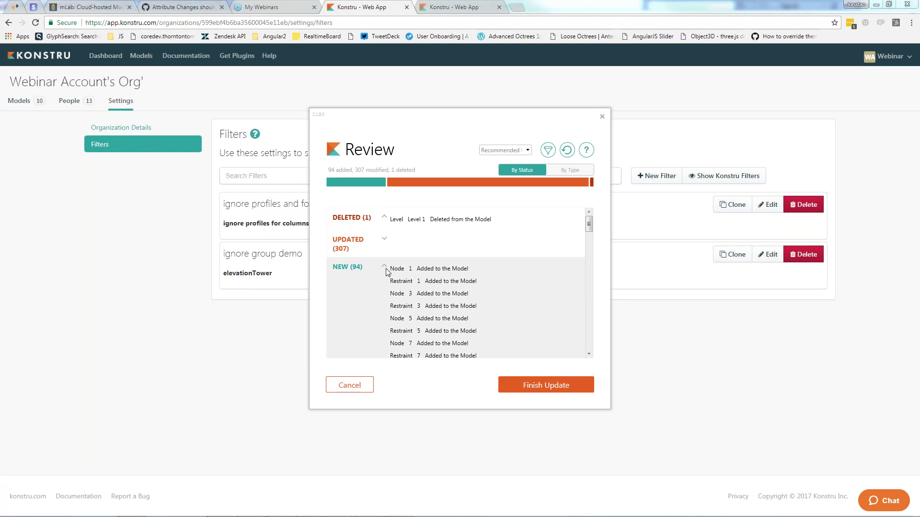
Expand the updated elements and inspect the before and after details of a floor with a material change
left_click(384, 239)
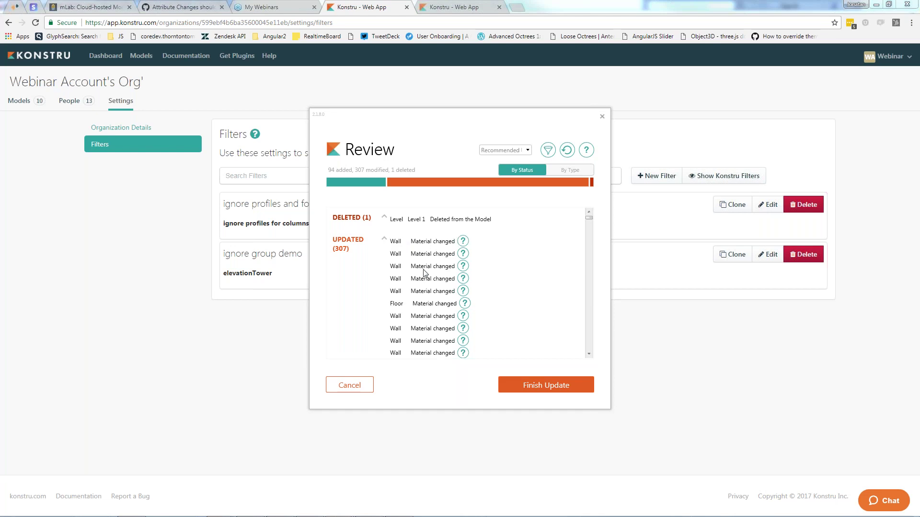
scroll(423, 273, "down", 1)
left_click(465, 281)
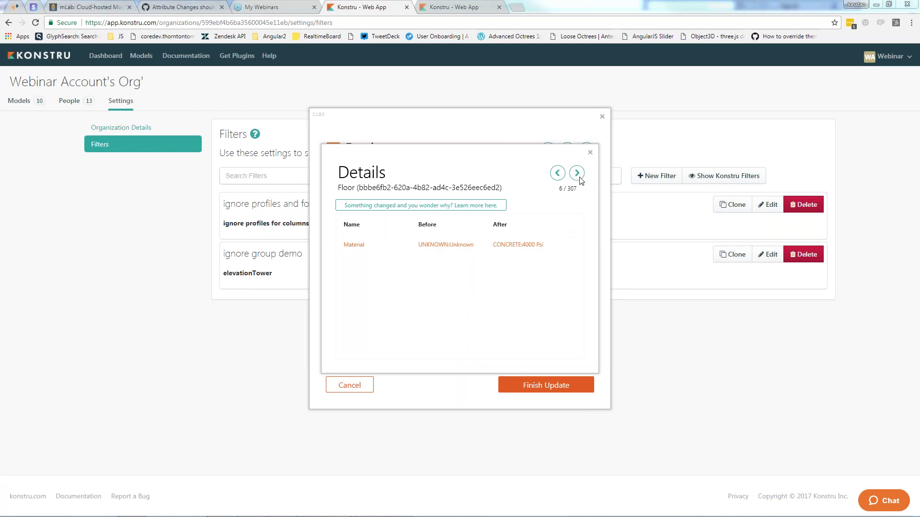
left_click(589, 154)
Look through the updated columns and beams and inspect the details of a column with a changed profile
scroll(406, 293, "down", 8)
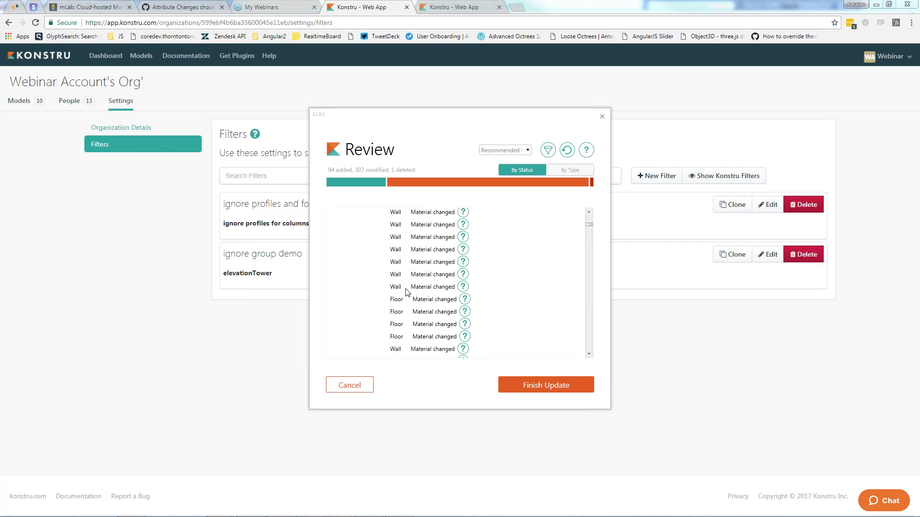
scroll(406, 292, "down", 10)
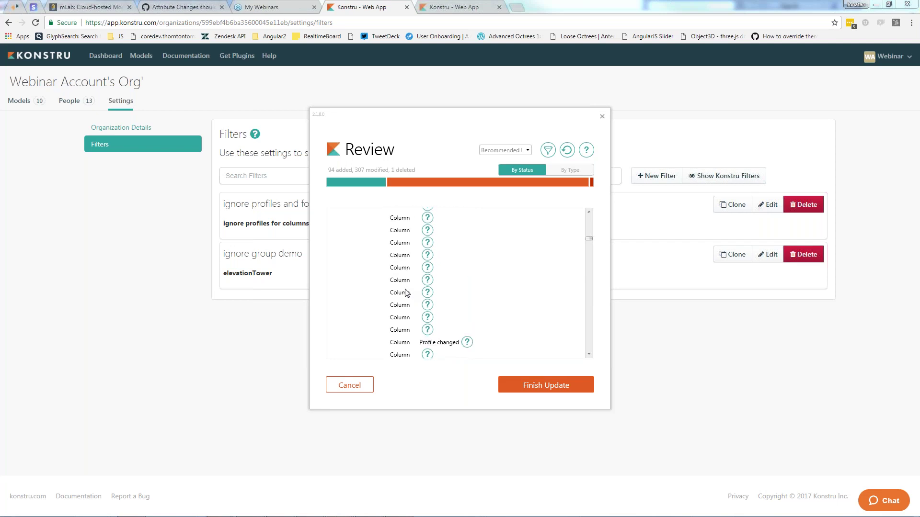
scroll(406, 294, "down", 5)
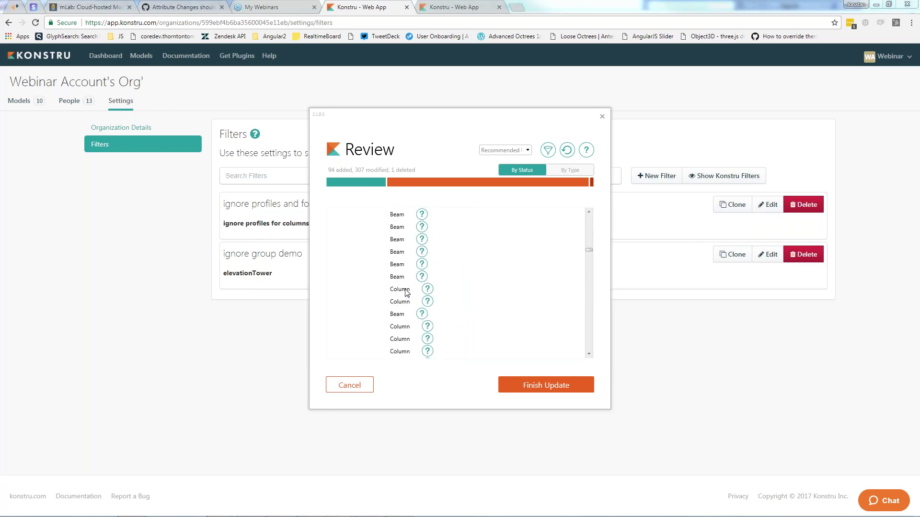
scroll(410, 298, "up", 6)
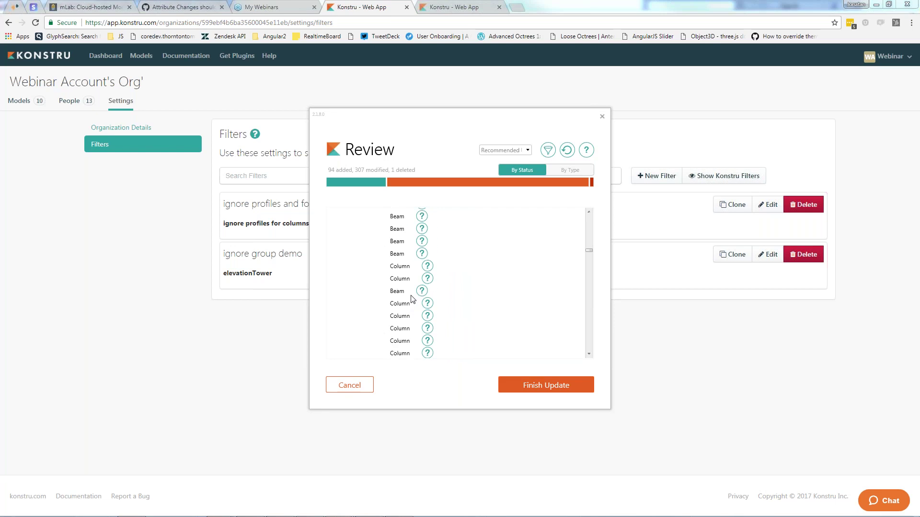
scroll(411, 298, "up", 2)
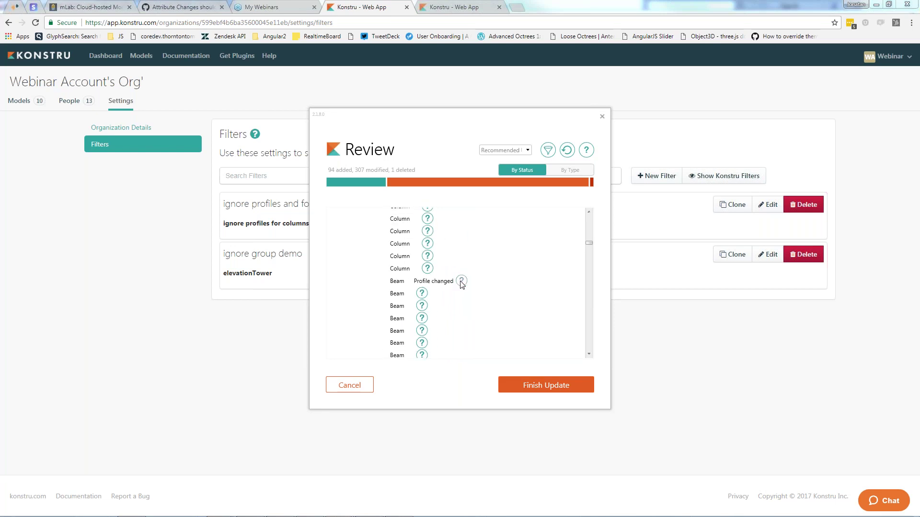
scroll(447, 283, "up", 2)
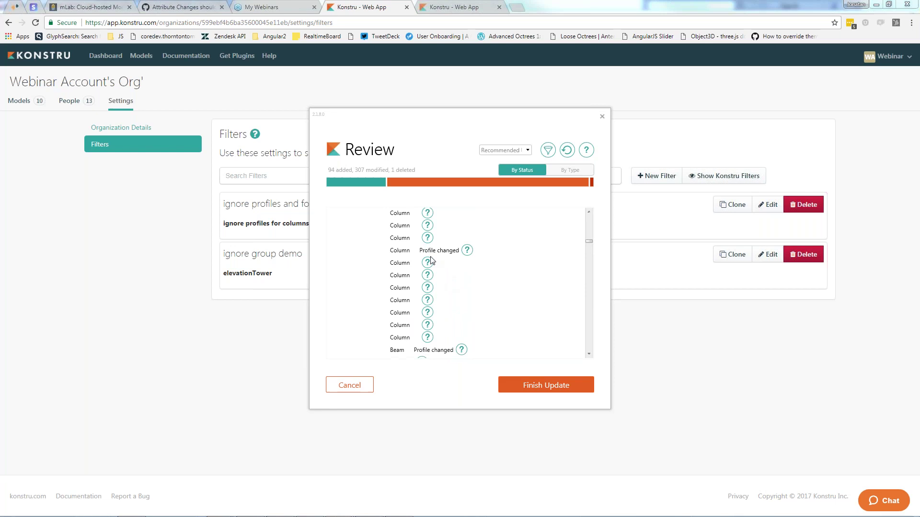
left_click(467, 250)
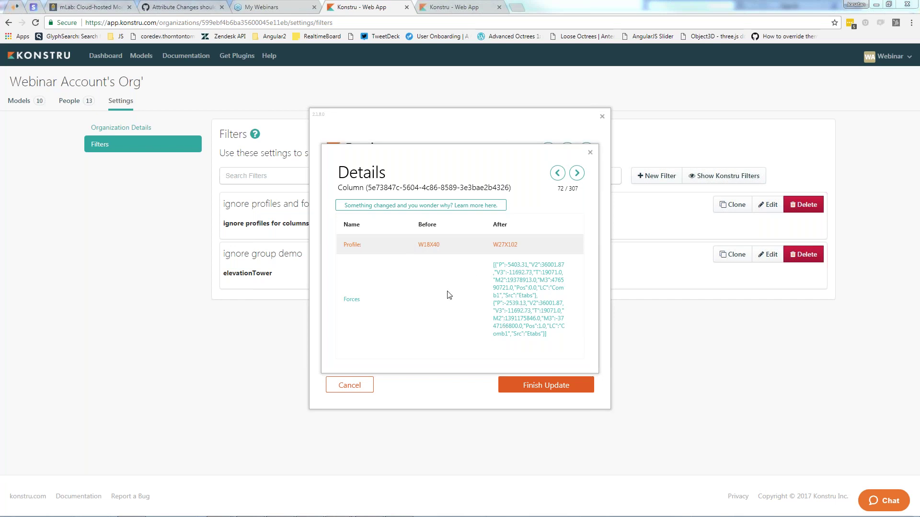
left_click(590, 153)
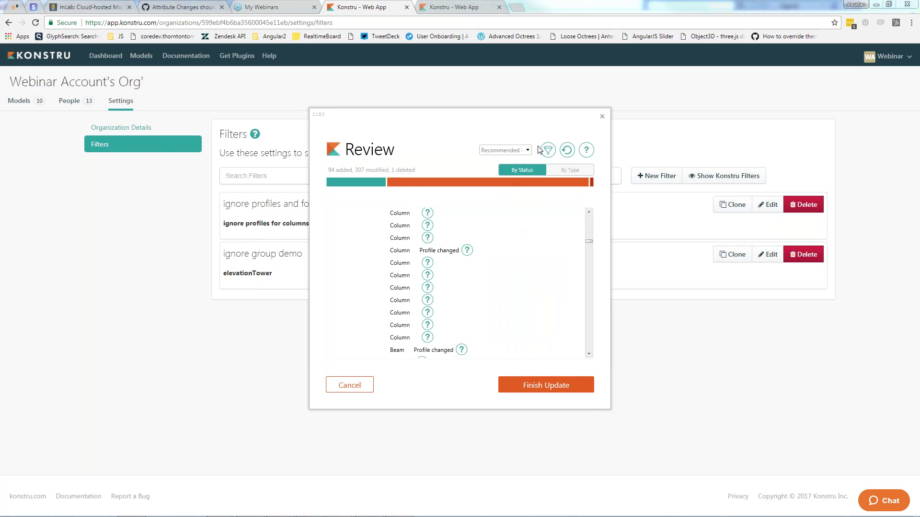
Open the filter settings in the web app and begin a new Etabs-to-Konstru filter named no levels nodes restraints
left_click(548, 151)
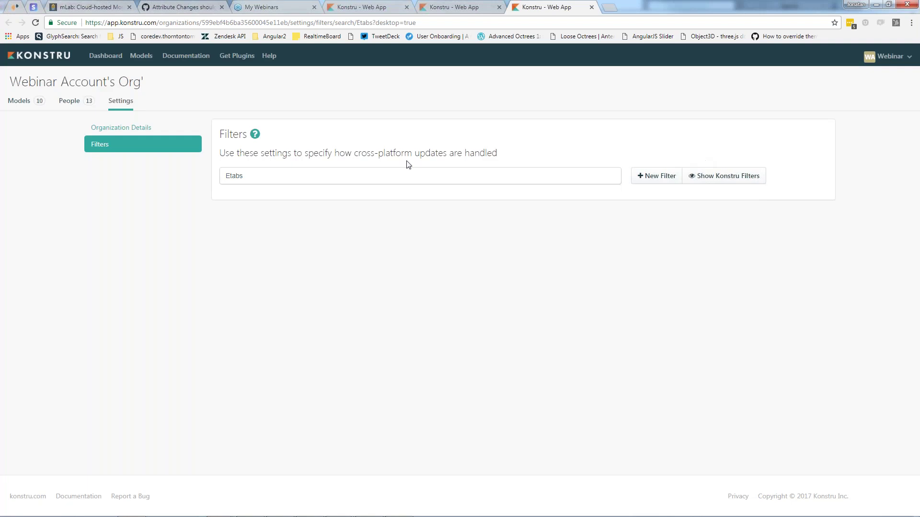
left_click(657, 176)
left_click(389, 134)
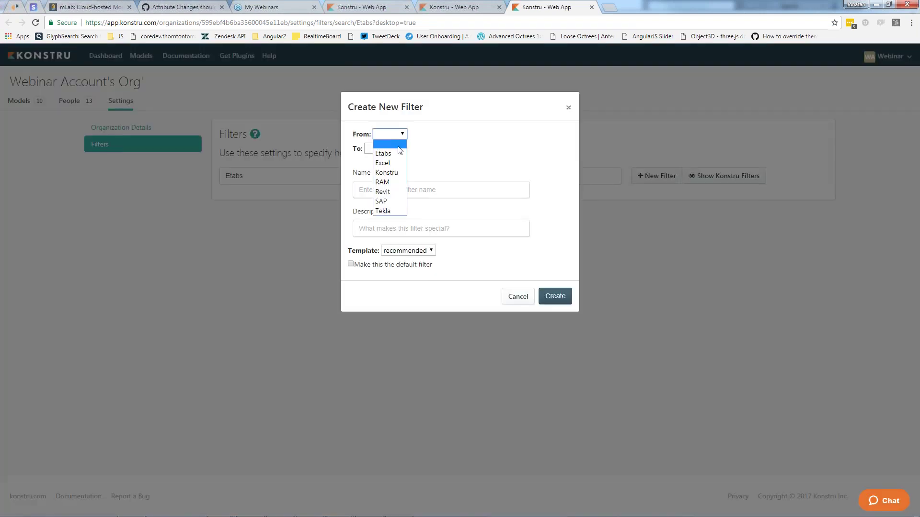
left_click(395, 152)
left_click(393, 189)
type("no ")
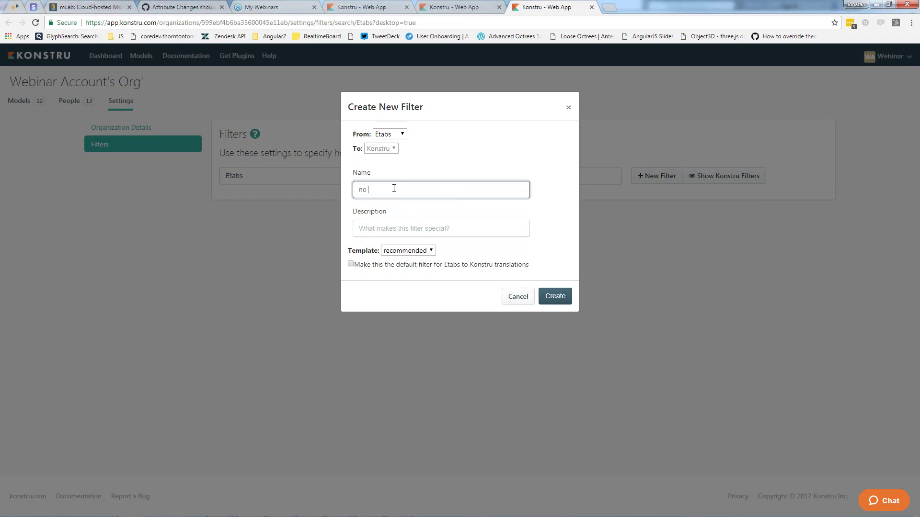
type("levels nodes restraints")
Copy the filter name into the description and create the filter with the recommended template
key("ctrl+shift+Left")
key("ctrl+shift+Left")
key("ctrl+shift+Left")
key("ctrl+shift+Left")
key("ctrl+c")
left_click(441, 228)
key("ctrl+v")
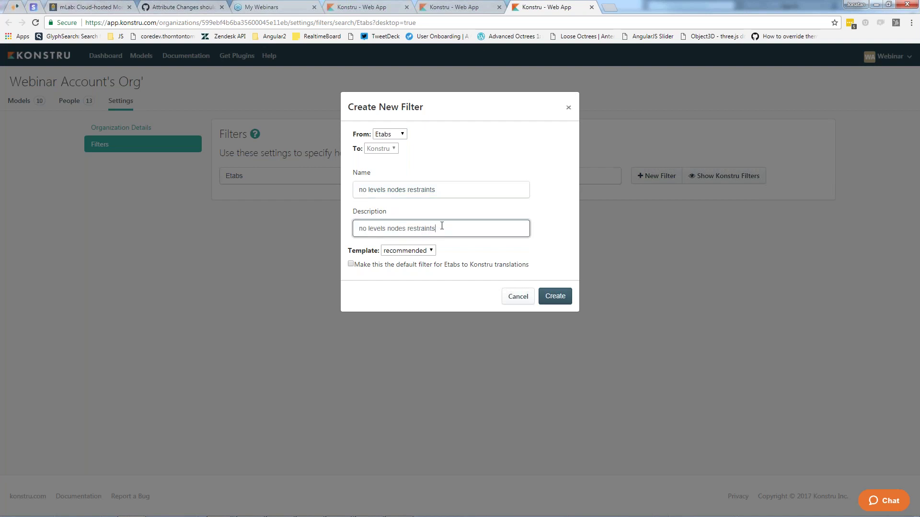
left_click(554, 296)
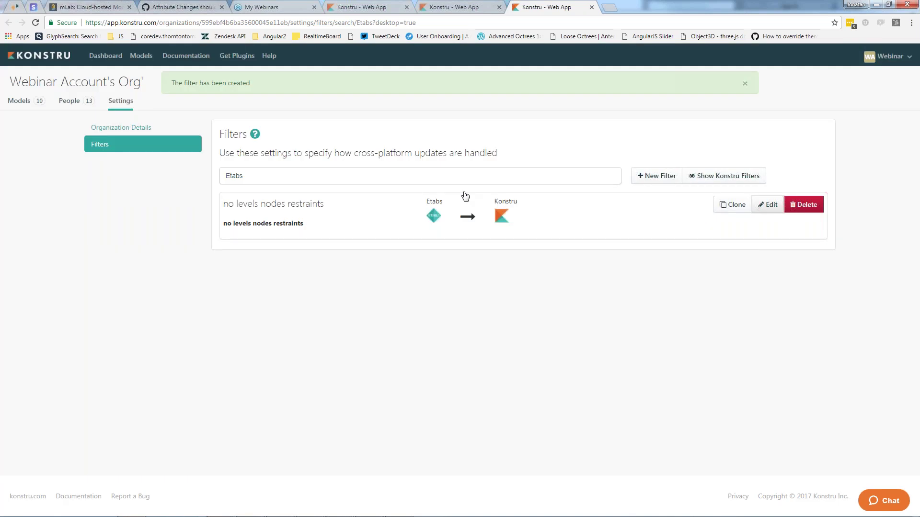
Edit the no levels nodes restraints filter to ignore the Level, Node and Restraint element types, and save it
left_click(424, 196)
scroll(431, 239, "down", 1)
left_click(352, 234)
left_click(364, 248)
scroll(364, 256, "down", 3)
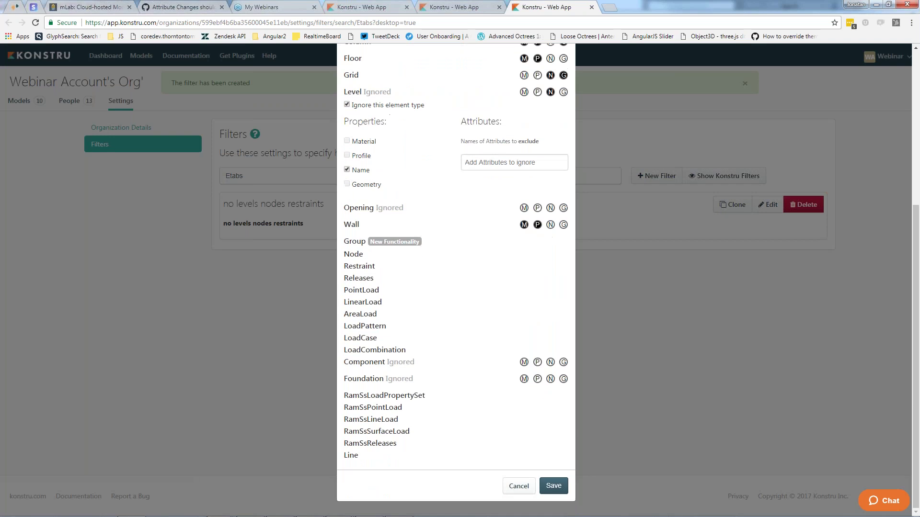
left_click(354, 255)
left_click(347, 267)
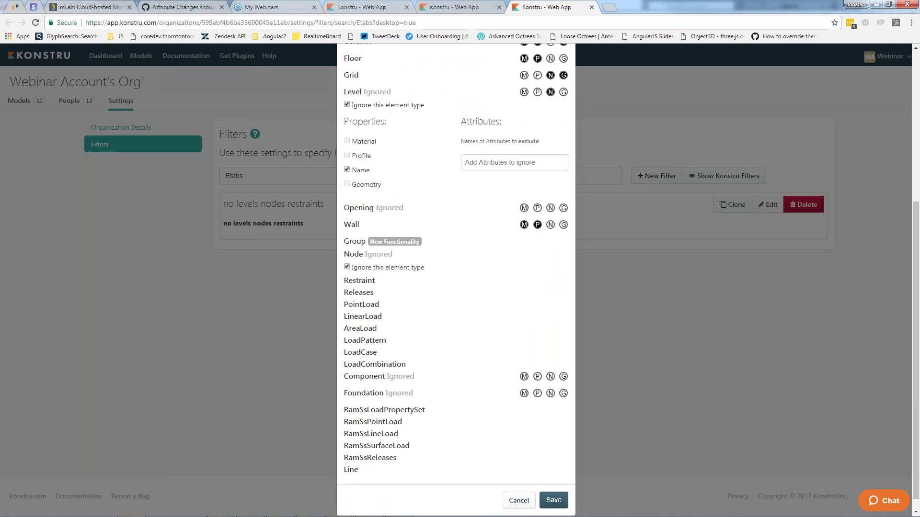
left_click(360, 280)
left_click(368, 296)
scroll(527, 431, "down", 1)
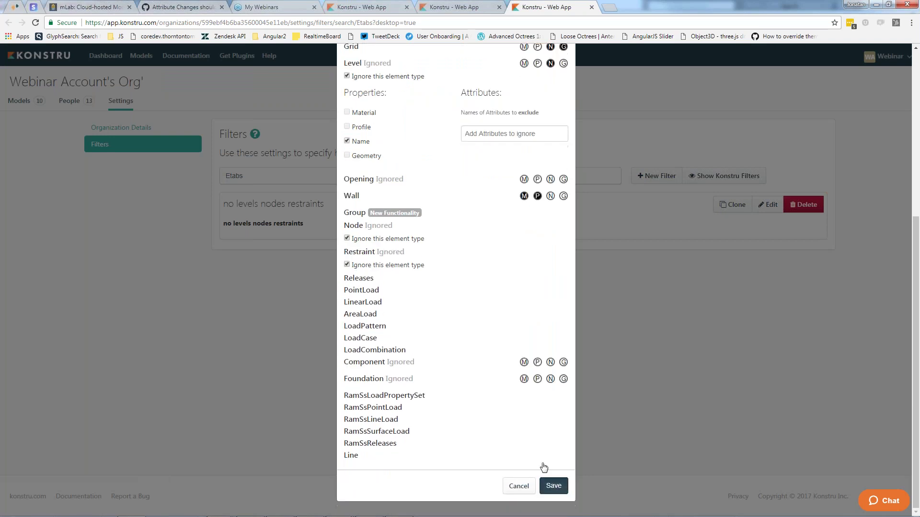
left_click(553, 486)
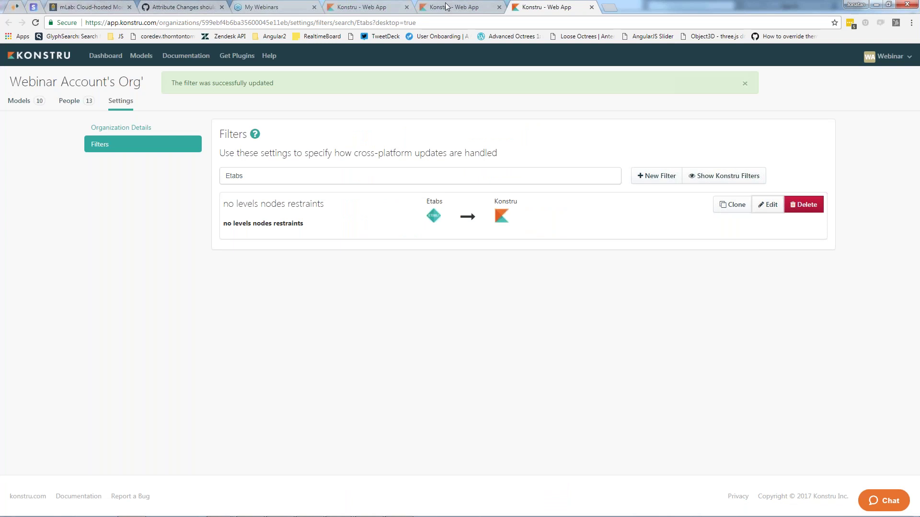
Return to the Konstru plugin's review and apply the no levels nodes restraints filter to the update
key("alt+Tab")
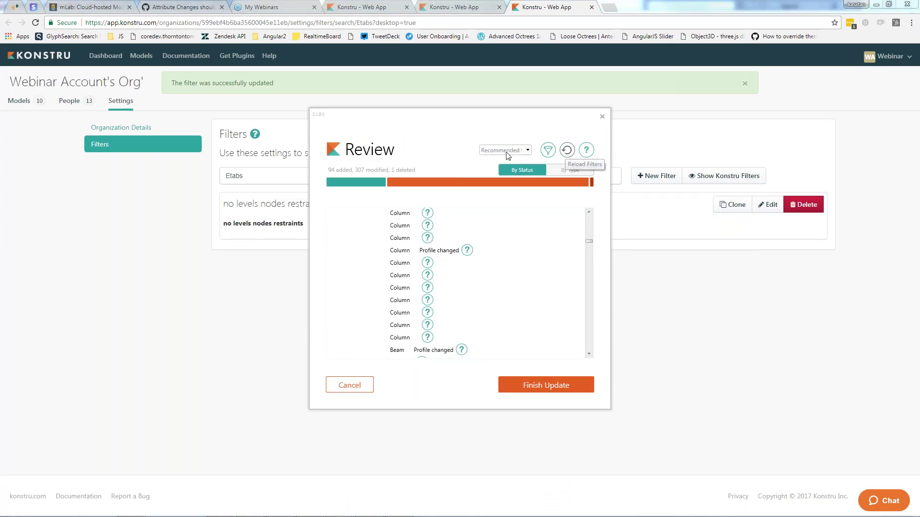
left_click(516, 151)
left_click(509, 169)
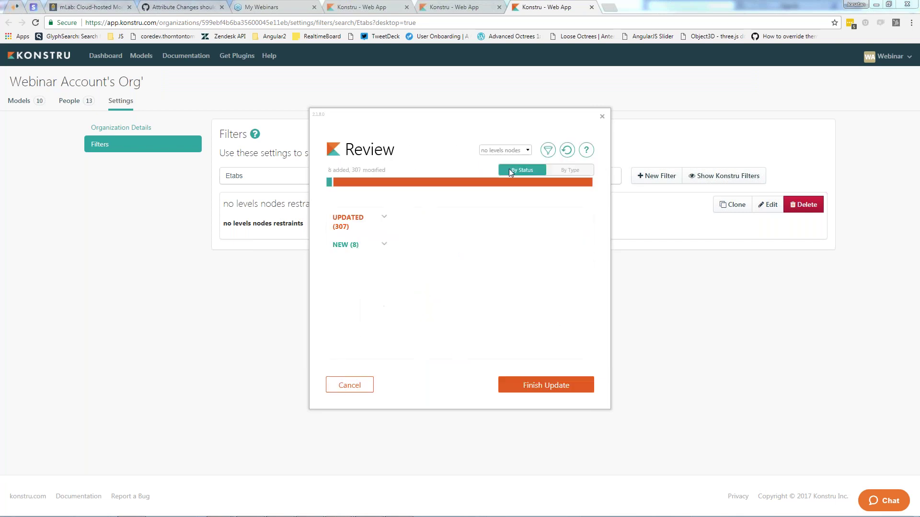
Check the new elements in the filtered review and finish the update to Konstru
left_click(352, 246)
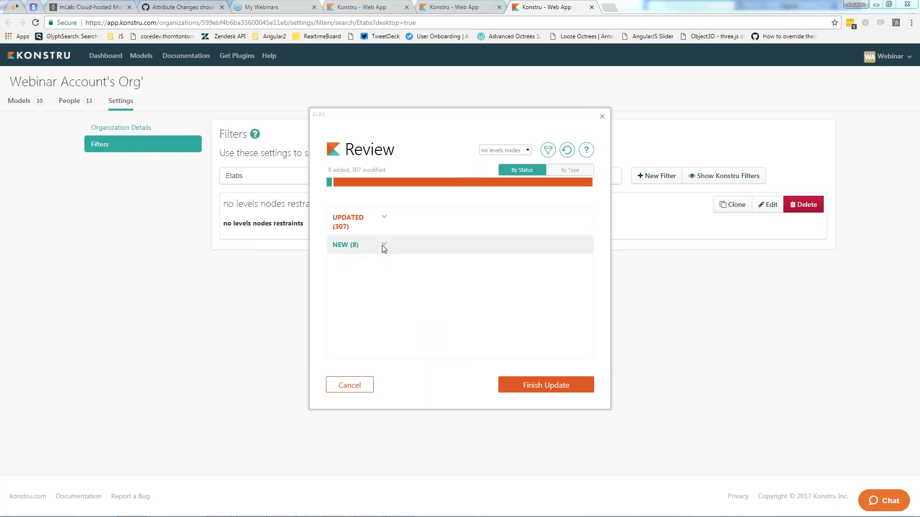
left_click(384, 246)
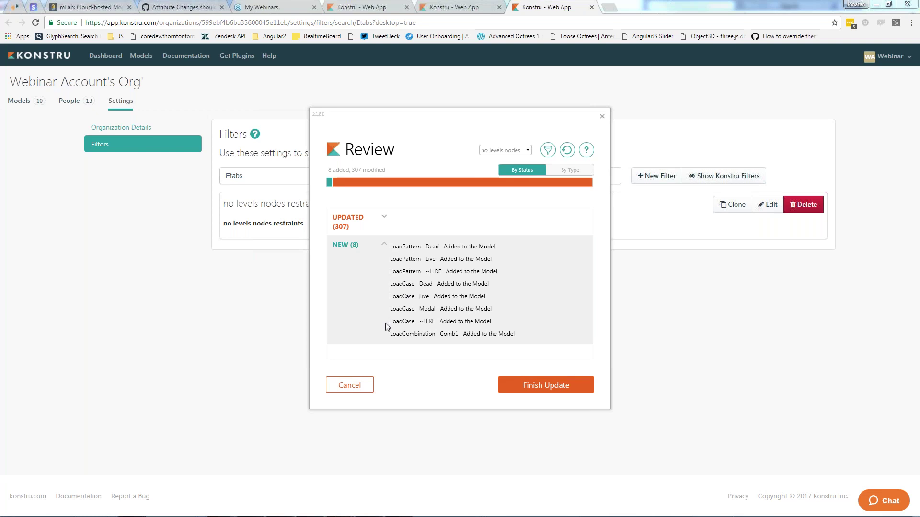
left_click(382, 245)
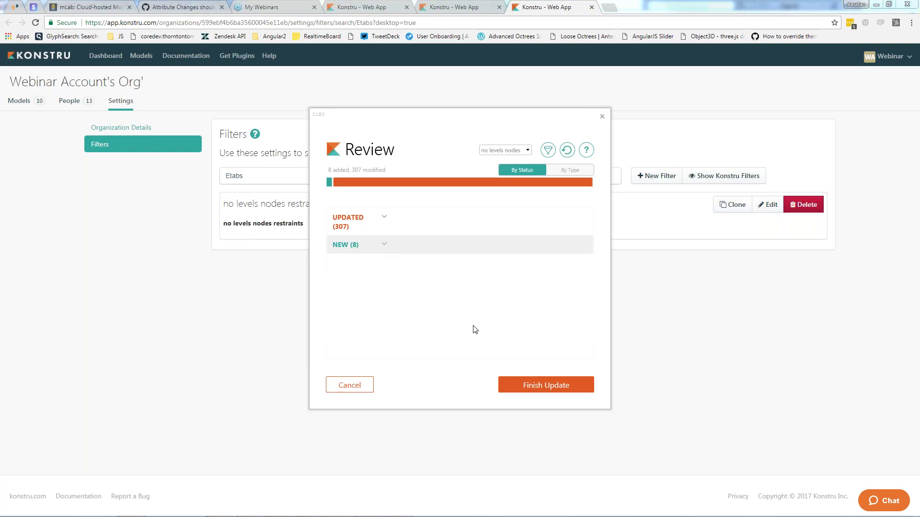
left_click(536, 386)
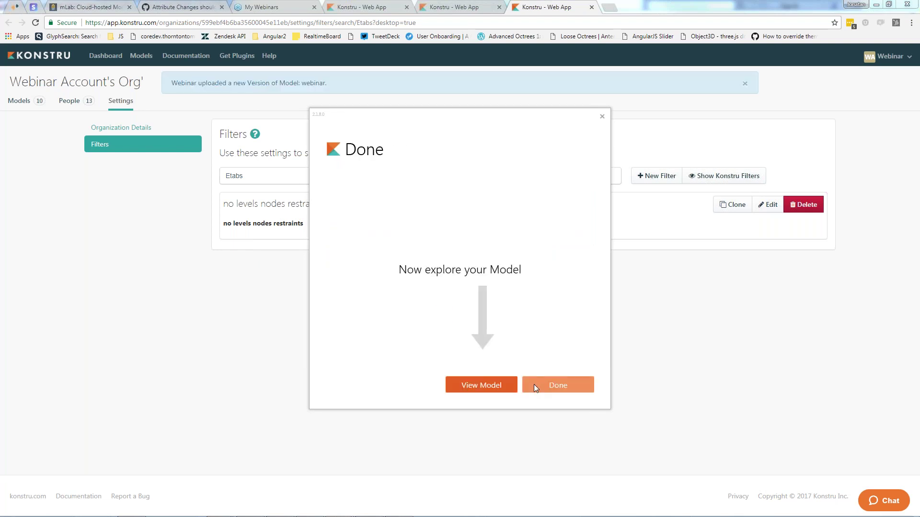
Open the uploaded webinar model in the web viewer and examine its changes against the First Upload version in 3D
left_click(505, 381)
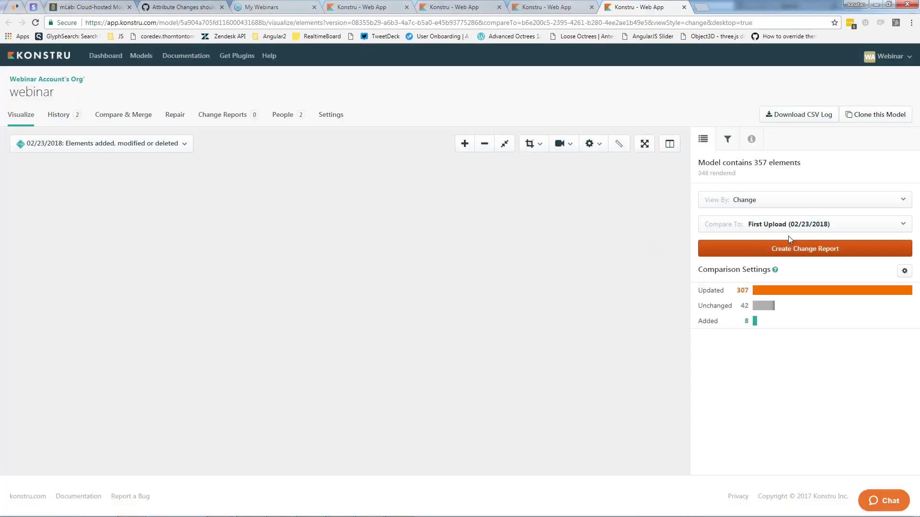
left_click_drag(643, 319, 440, 341)
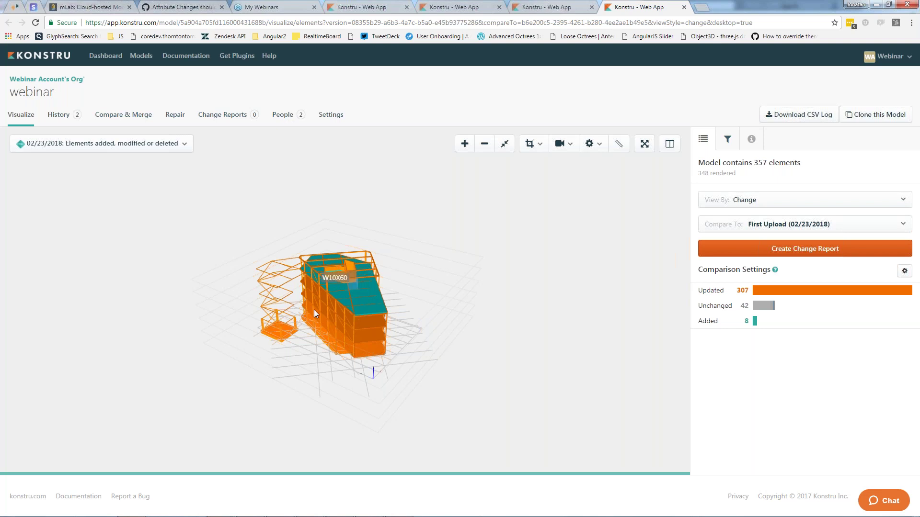
left_click_drag(315, 363, 358, 356)
Review the element types in the comparison's unchanged, added and updated groups
left_click(714, 305)
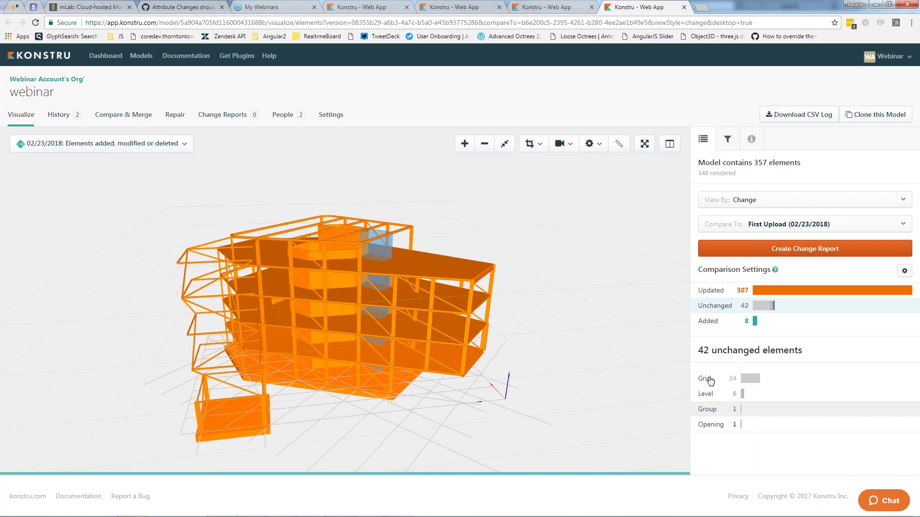
left_click(724, 321)
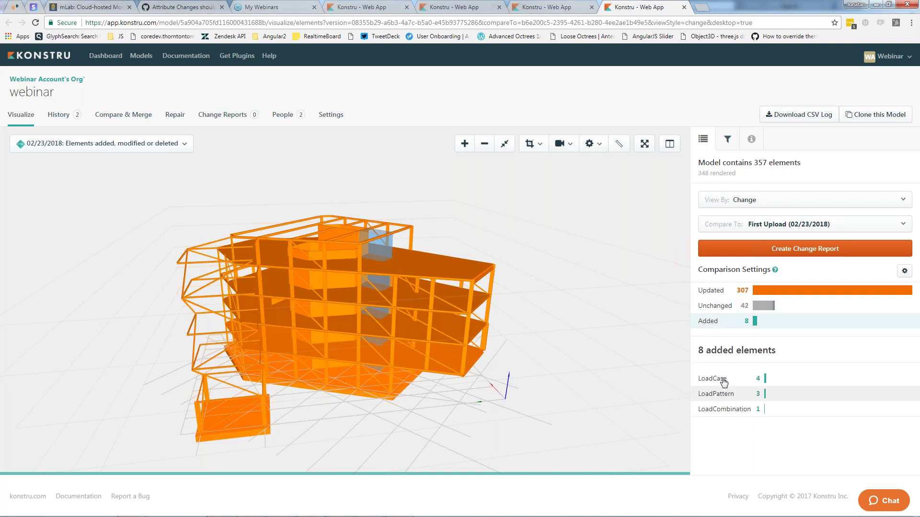
left_click(718, 290)
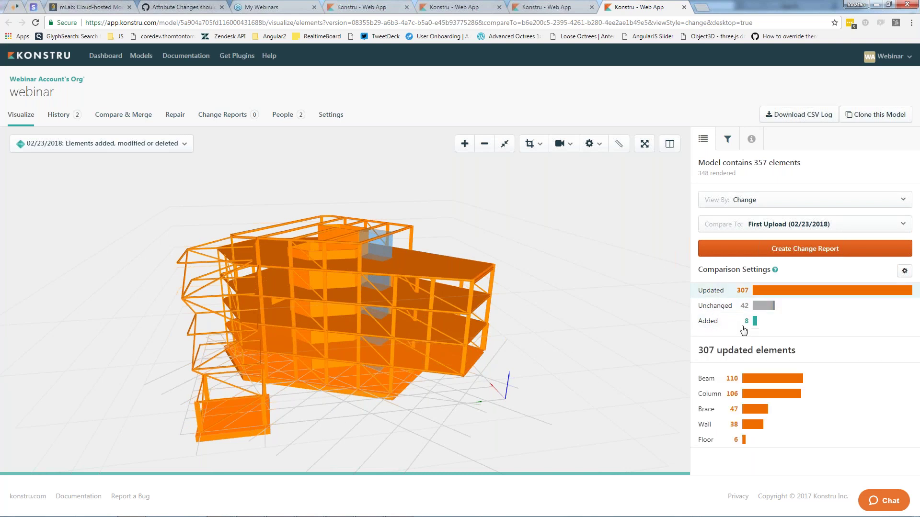
left_click(717, 291)
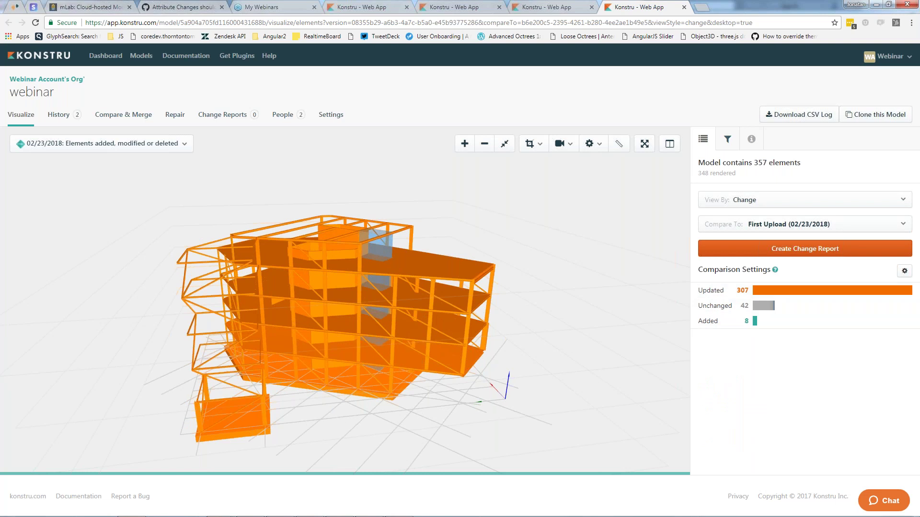
Inspect the attribute changes and before/after forces of an updated W18X40 column on the building's upper part, and return to the change overview
right_click_drag(449, 331, 478, 331)
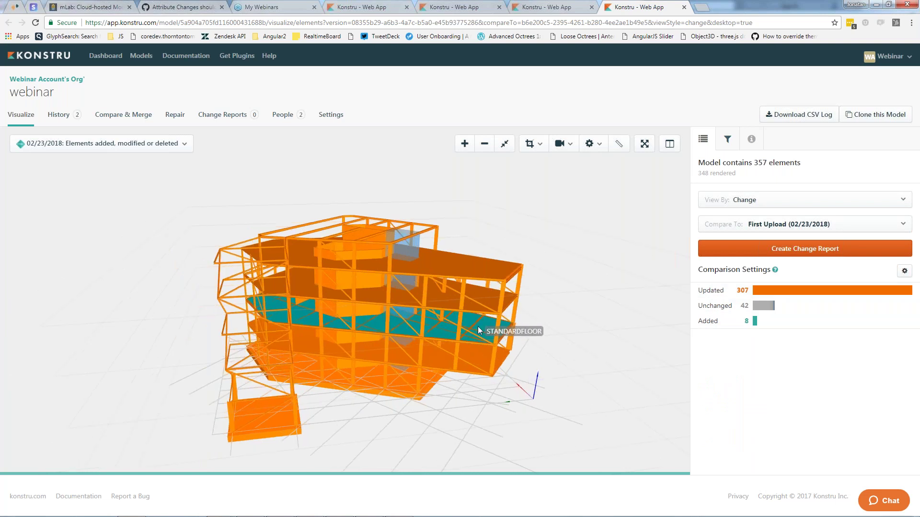
scroll(478, 331, "up", 2)
scroll(474, 330, "up", 2)
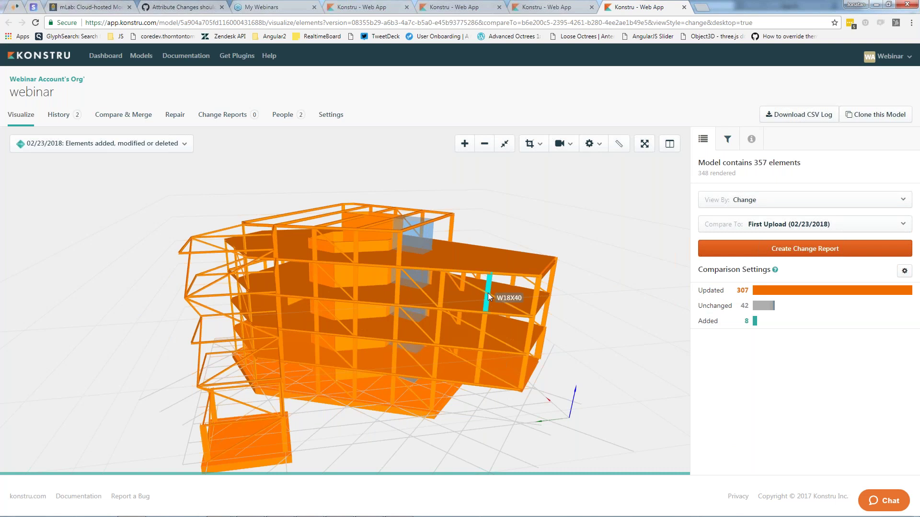
left_click(488, 293)
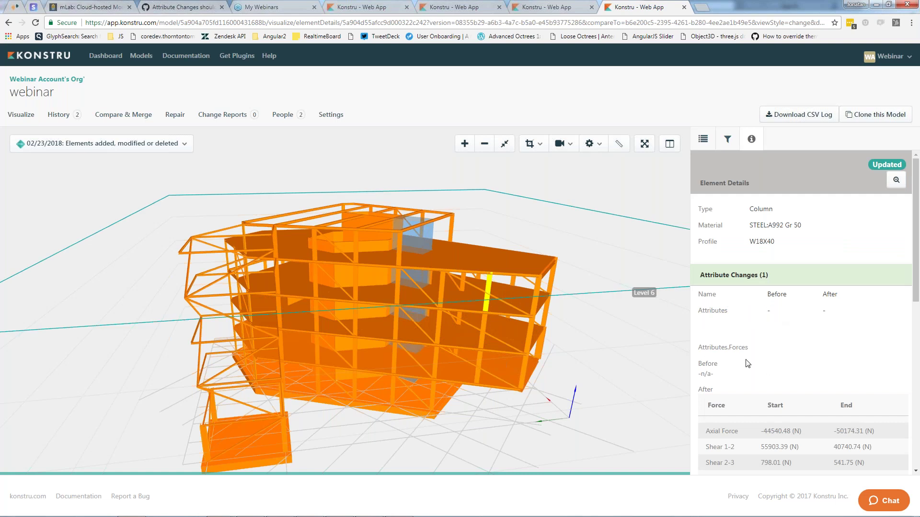
left_click_drag(705, 374, 714, 374)
left_click(725, 348)
left_click_drag(748, 348, 728, 349)
left_click(735, 350)
scroll(723, 412, "down", 6)
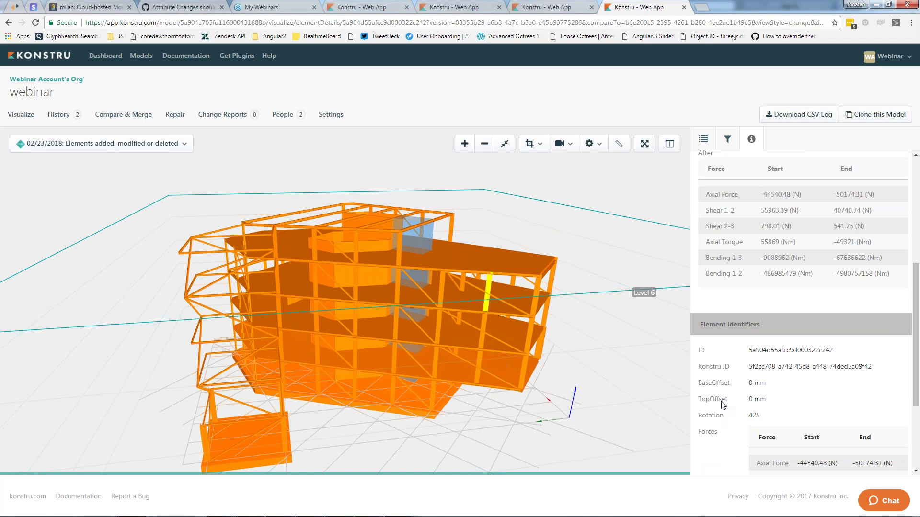
scroll(724, 335, "up", 4)
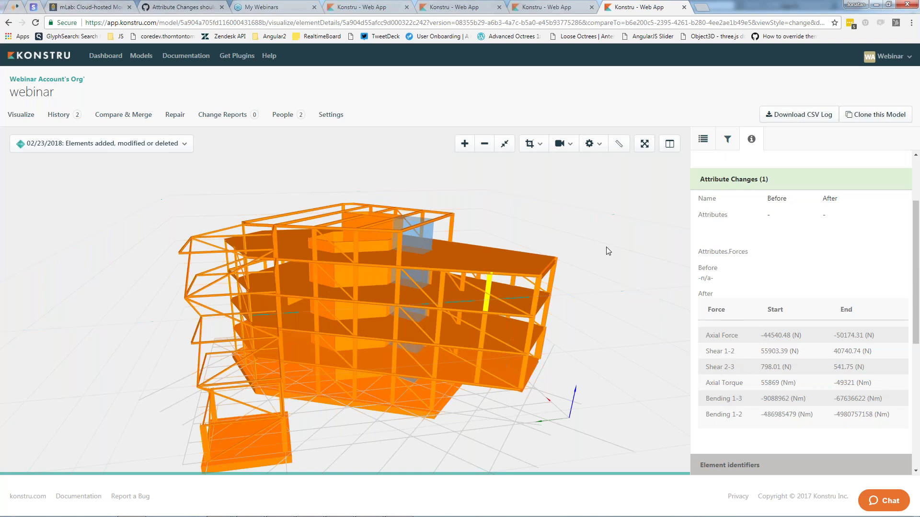
left_click(702, 139)
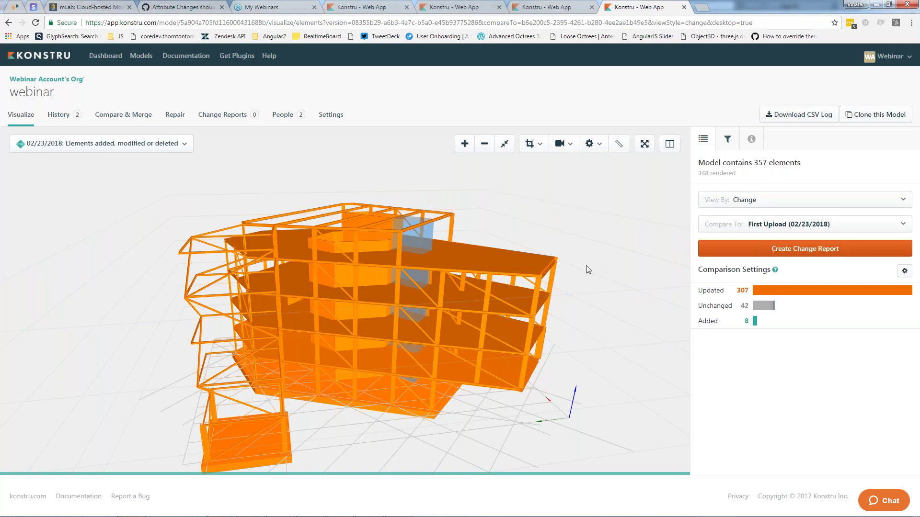
Exclude Attributes from the compared differences and examine the recalculated comparison in the 3D model
right_click_drag(445, 301, 438, 283)
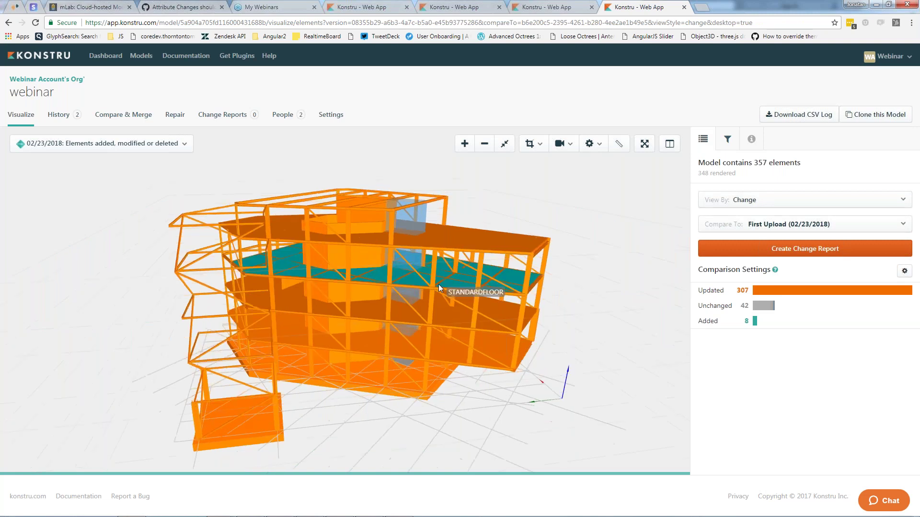
left_click(904, 271)
scroll(793, 383, "down", 1)
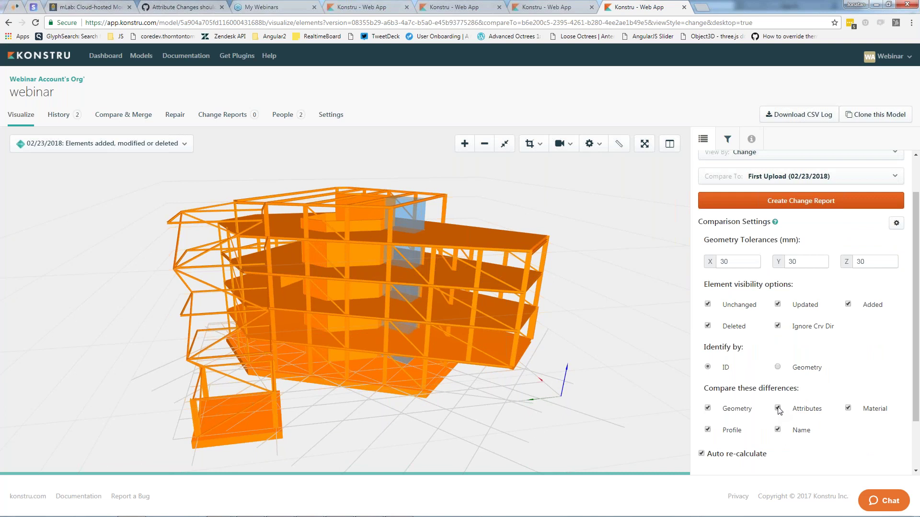
left_click(778, 409)
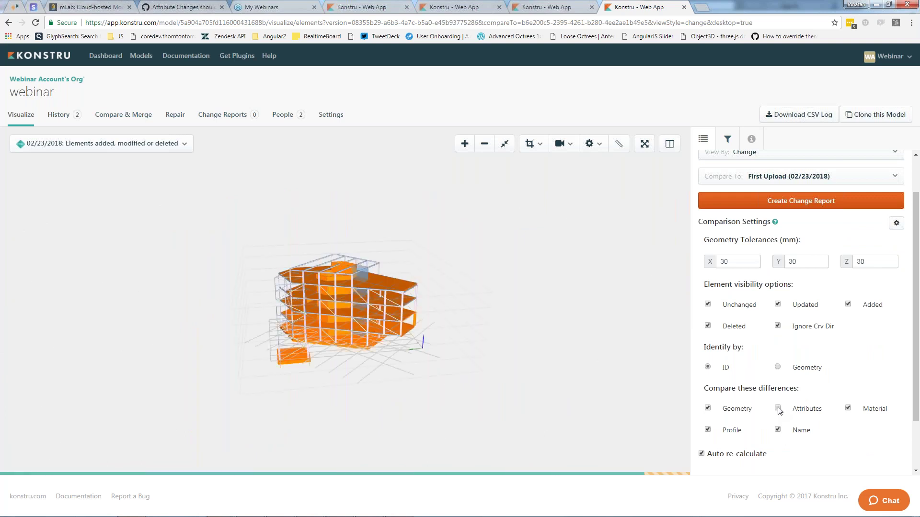
left_click(895, 222)
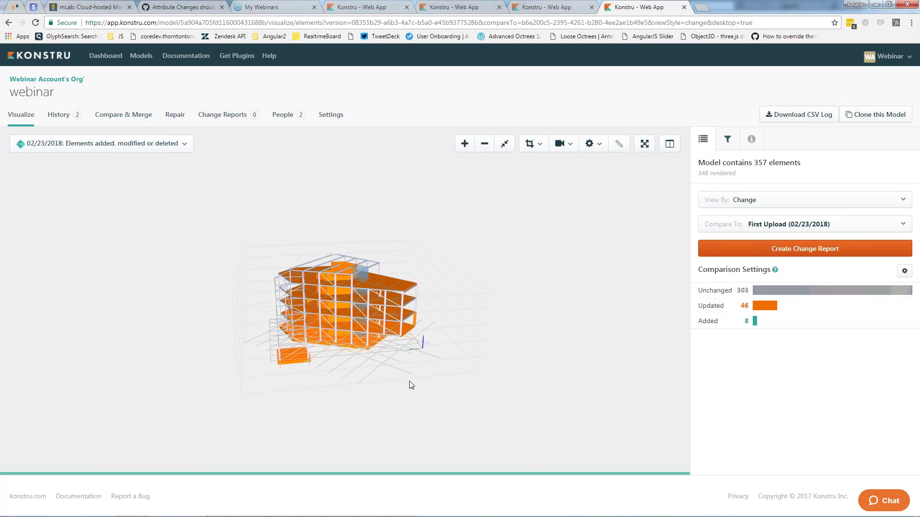
scroll(468, 377, "up", 5)
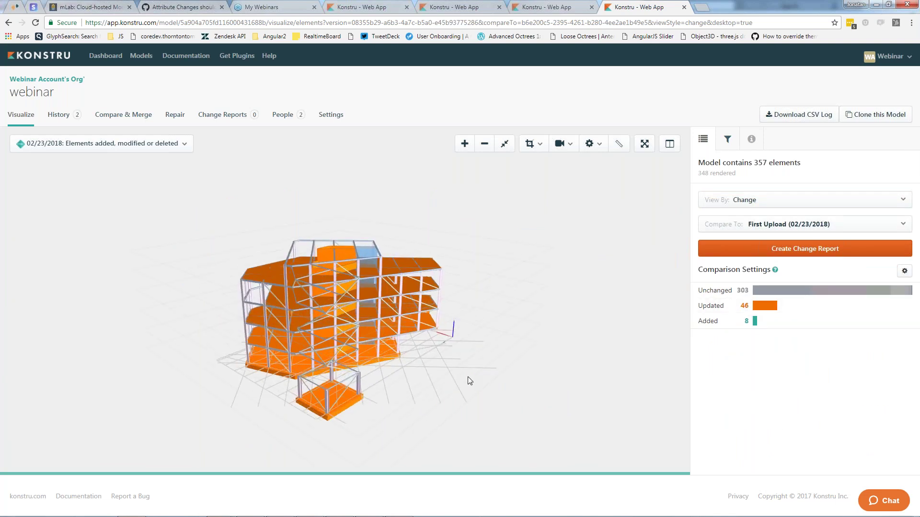
left_click_drag(467, 380, 586, 369)
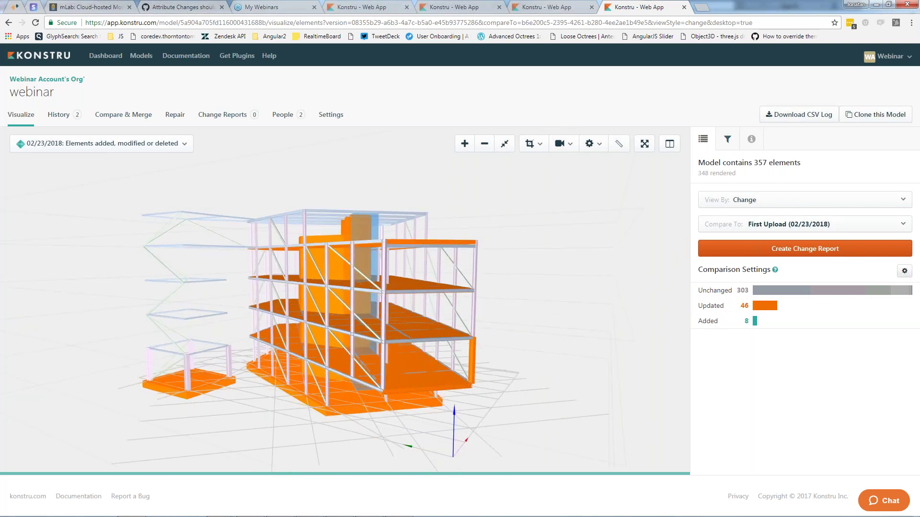
Hide the updated and unchanged elements through the comparison's visibility options, and show both groups again
left_click(904, 271)
scroll(830, 299, "down", 1)
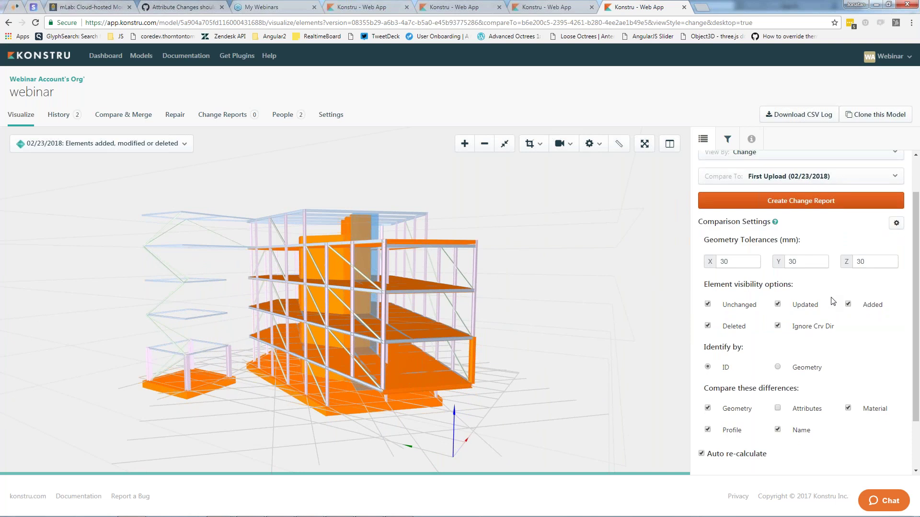
left_click(778, 304)
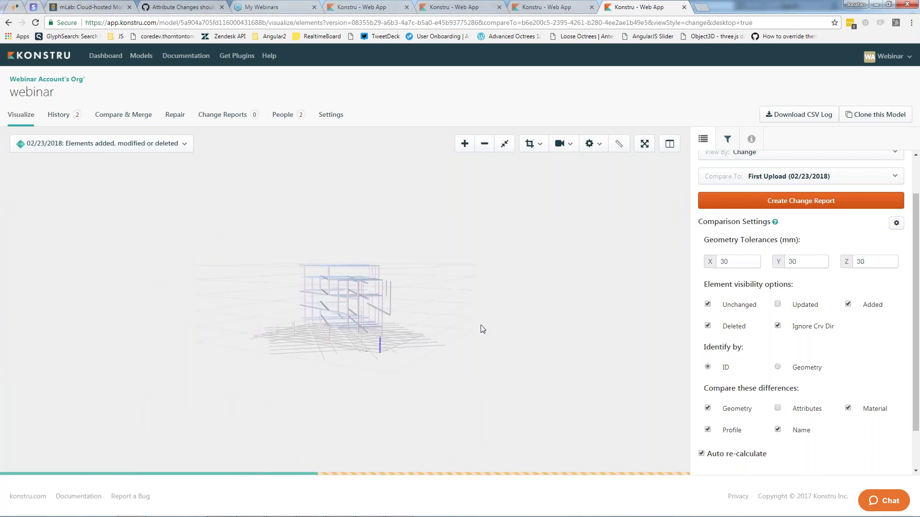
left_click(709, 305)
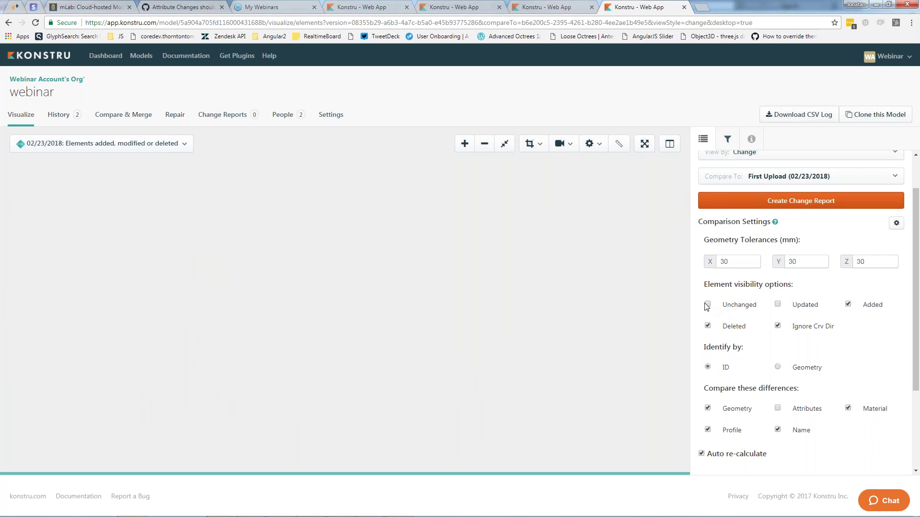
left_click(708, 305)
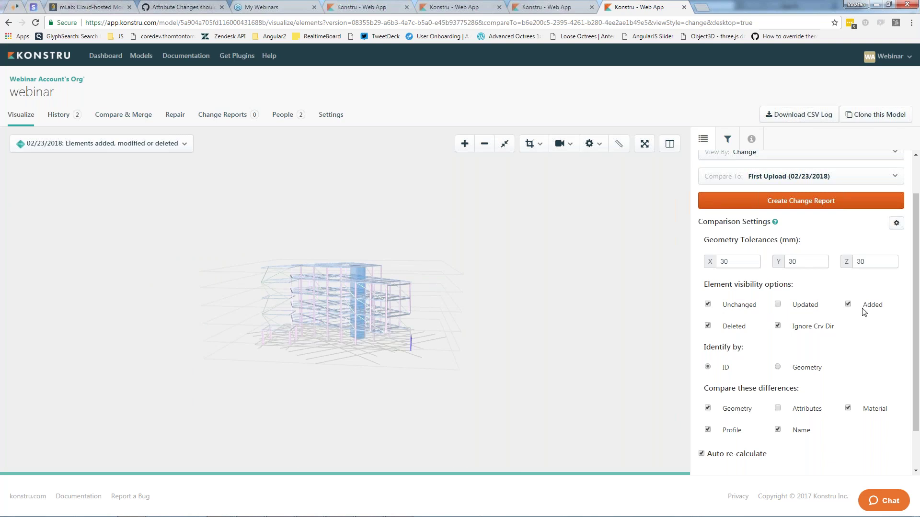
left_click(777, 304)
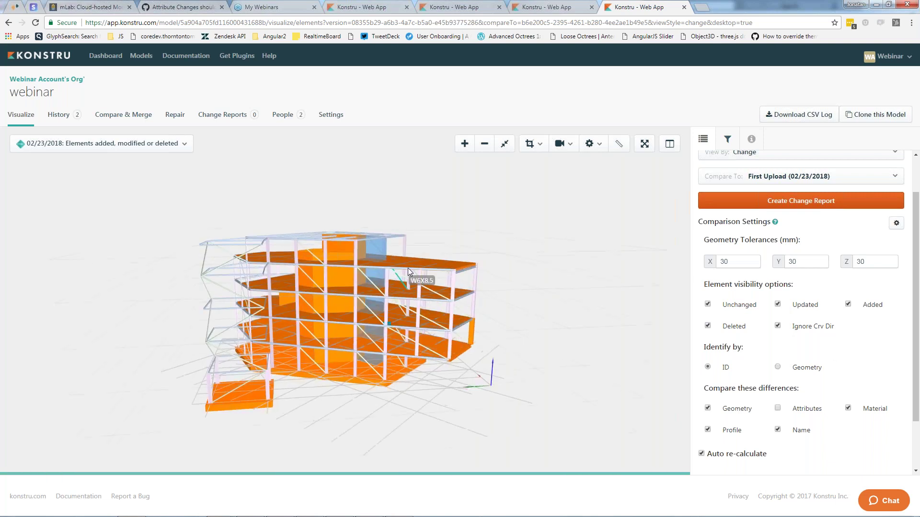
Inspect the before and after material of the updated floor slab below the top slab, and return to the change overview
left_click(430, 295)
left_click_drag(770, 310, 807, 309)
left_click(839, 314)
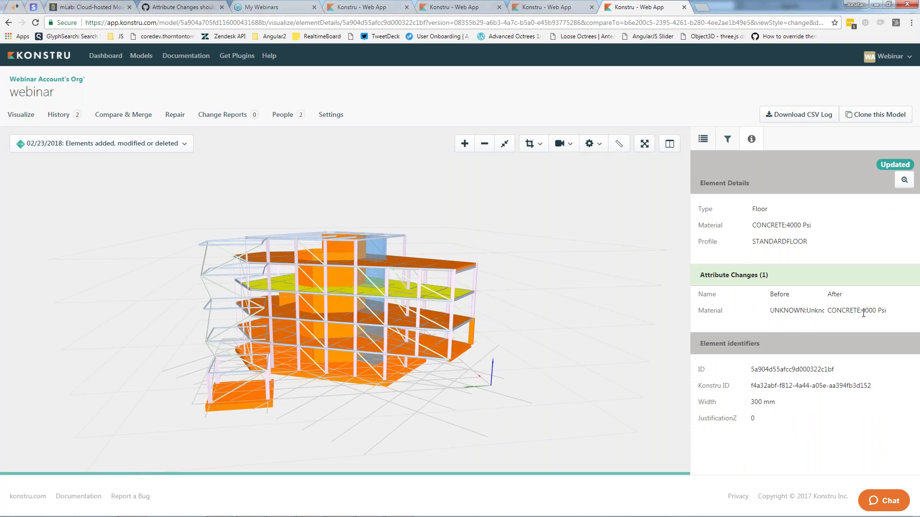
left_click(703, 138)
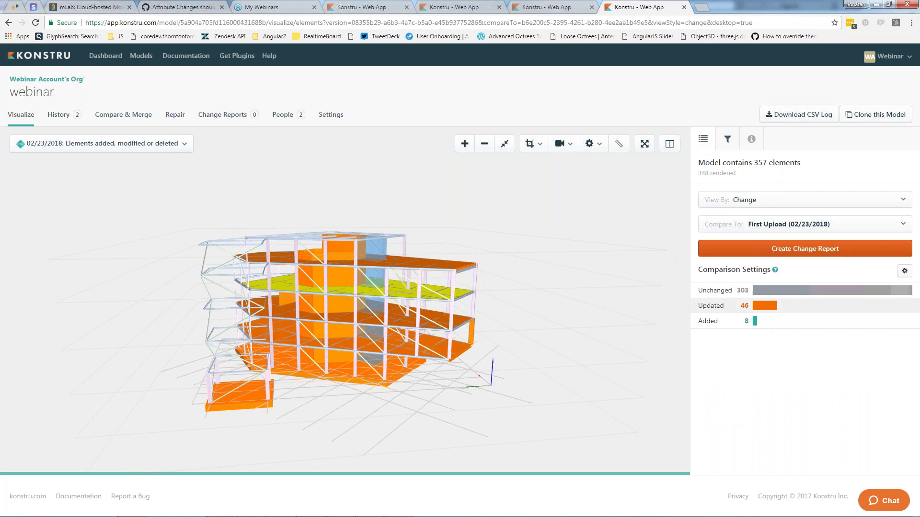
Exclude Material from the compared differences and close the comparison settings
left_click(903, 271)
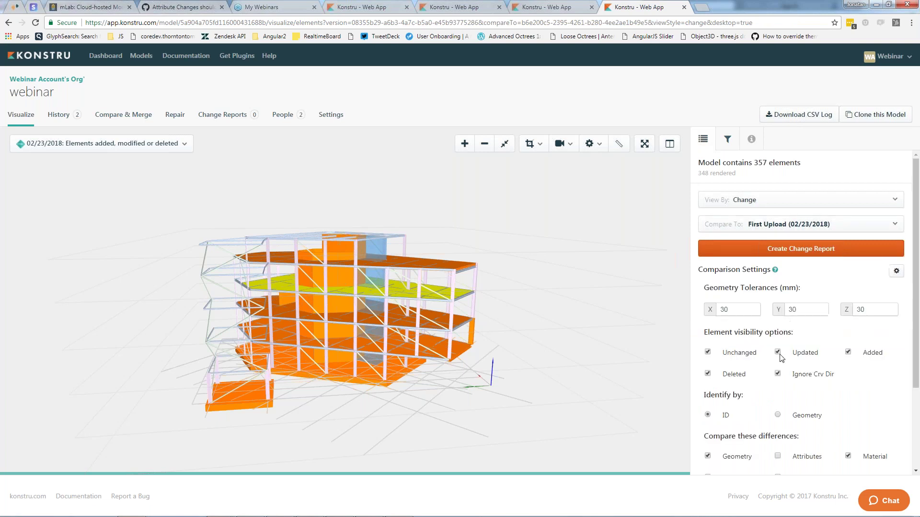
scroll(780, 366, "down", 1)
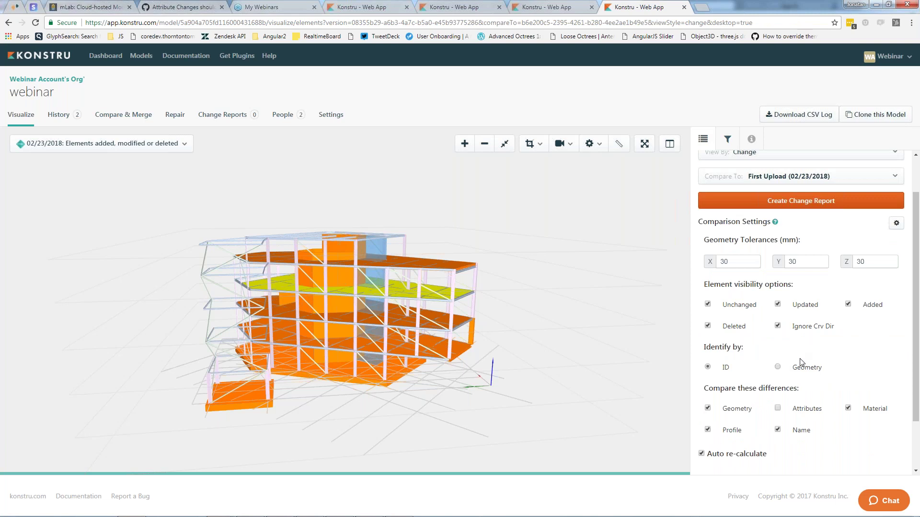
left_click(847, 408)
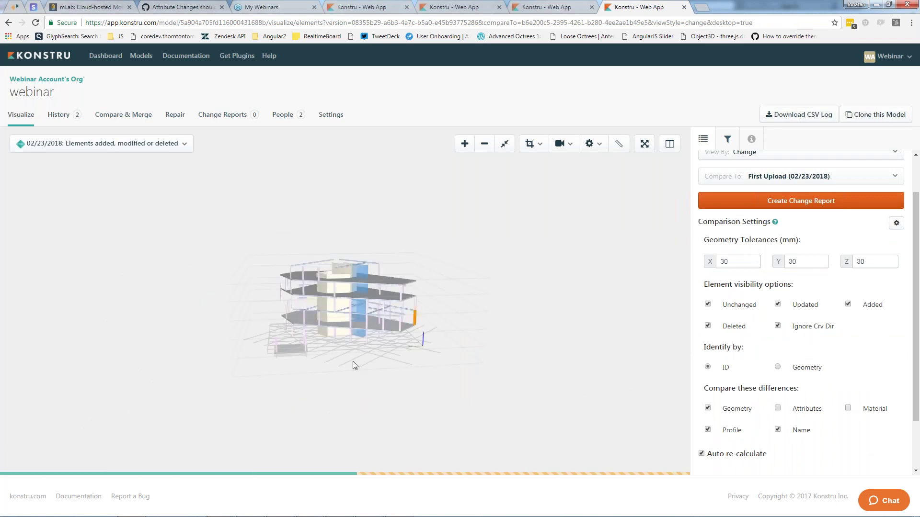
left_click_drag(412, 364, 378, 364)
left_click(895, 223)
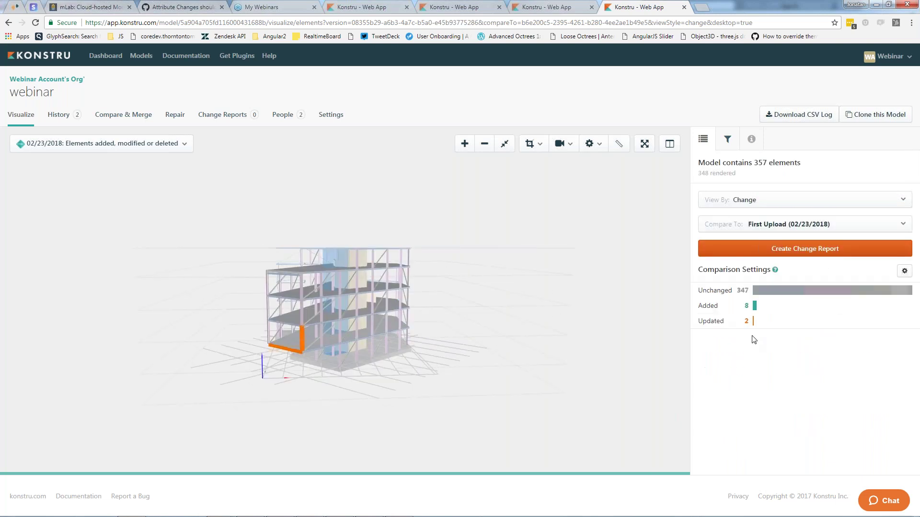
Inspect the profile change of the updated column at the building's lower corner, and return to the change overview
left_click_drag(251, 359, 324, 335)
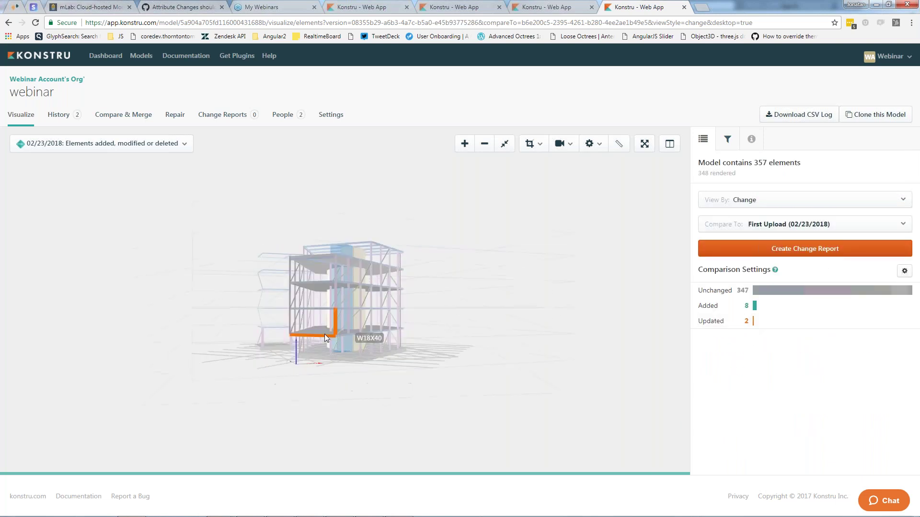
scroll(324, 335, "up", 3)
scroll(323, 336, "up", 1)
left_click(330, 329)
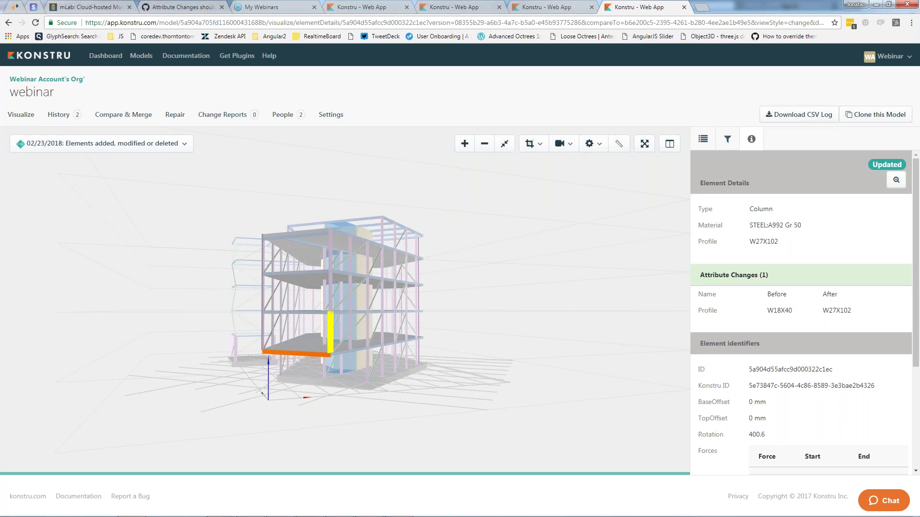
left_click(703, 140)
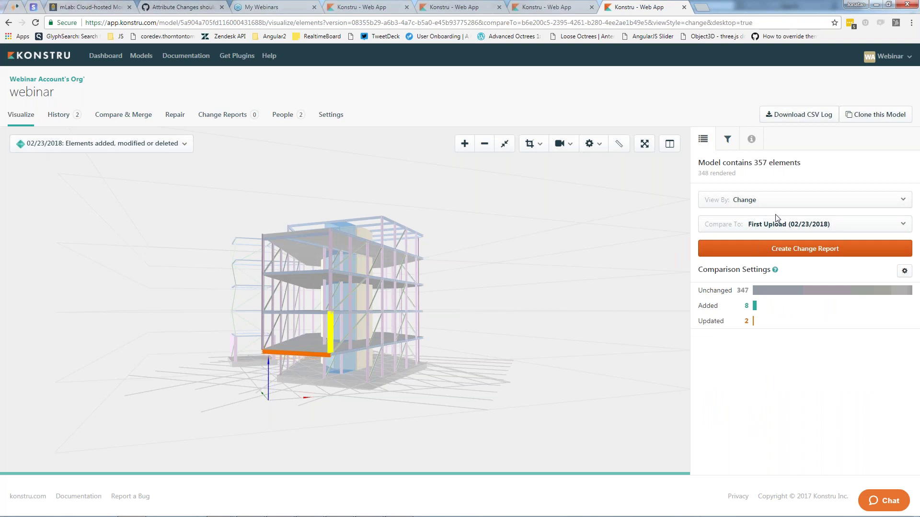
Review the model's version history and open the latest ETABS upload, "Elements added, modified or deleted", in the viewer
left_click(59, 115)
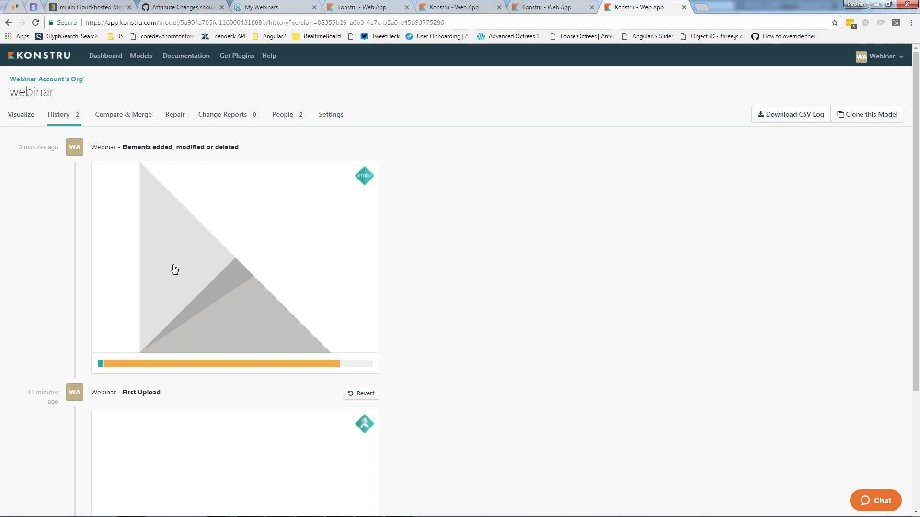
scroll(174, 270, "down", 3)
scroll(312, 263, "up", 3)
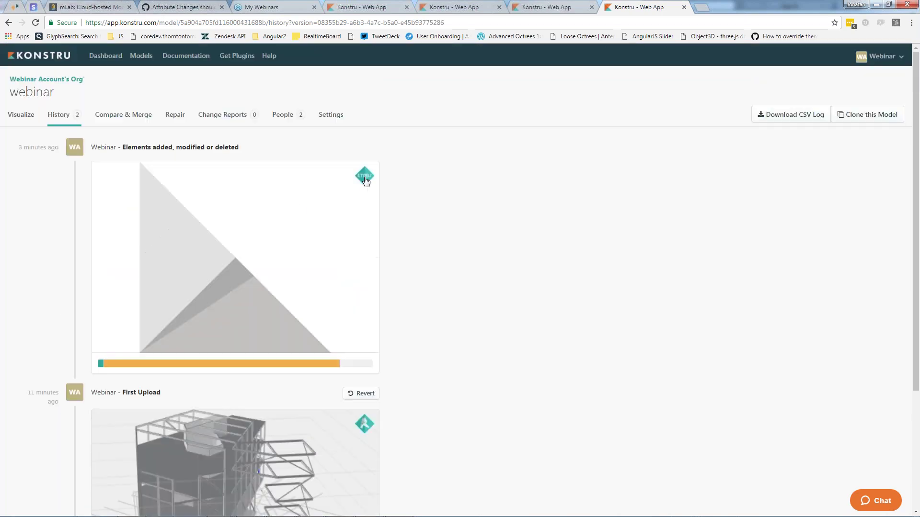
left_click(301, 208)
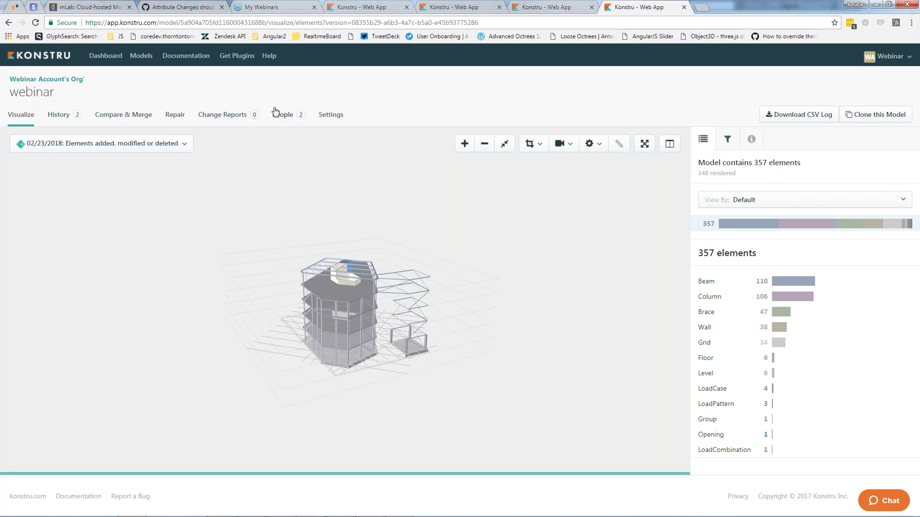
Open the filters in the organization's settings and delete the "ignore profiles and forces for columns" filter
left_click(64, 80)
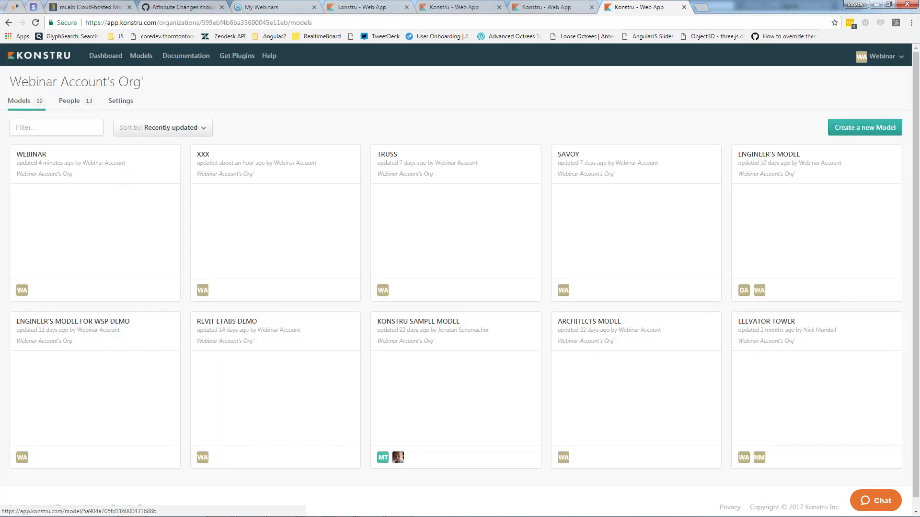
left_click(121, 101)
left_click(99, 144)
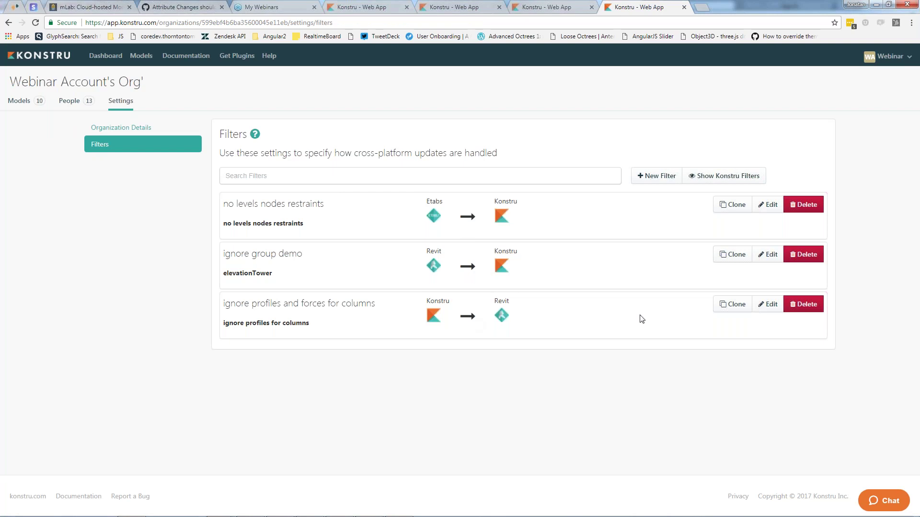
left_click(803, 304)
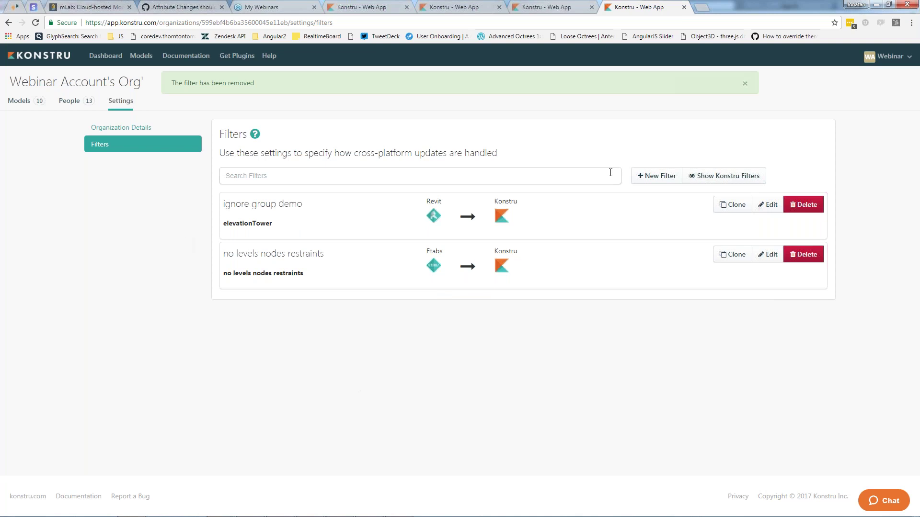
Start a new filter for translations from Konstru to Revit
left_click(664, 182)
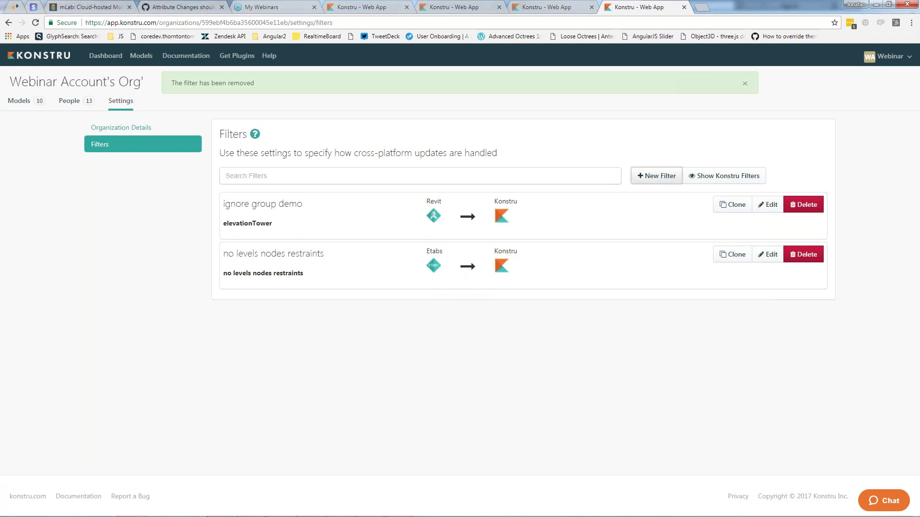
left_click(380, 148)
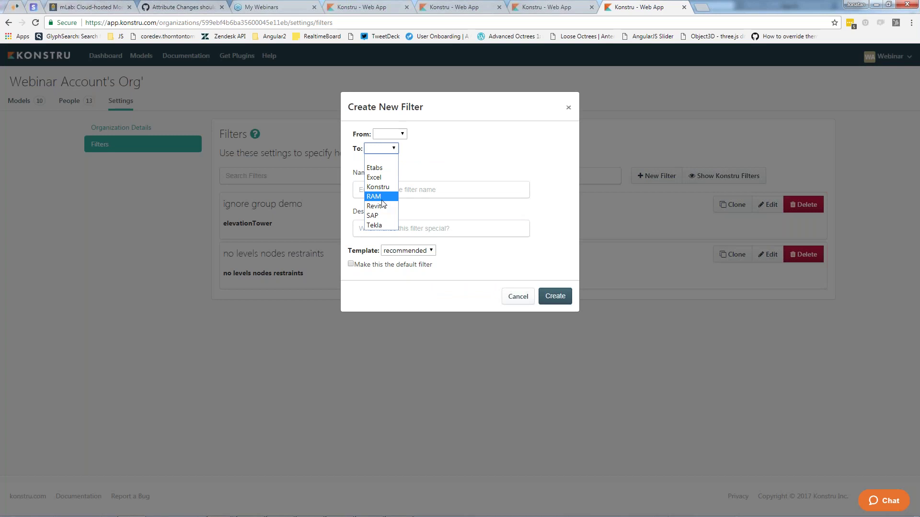
left_click(381, 206)
left_click(389, 134)
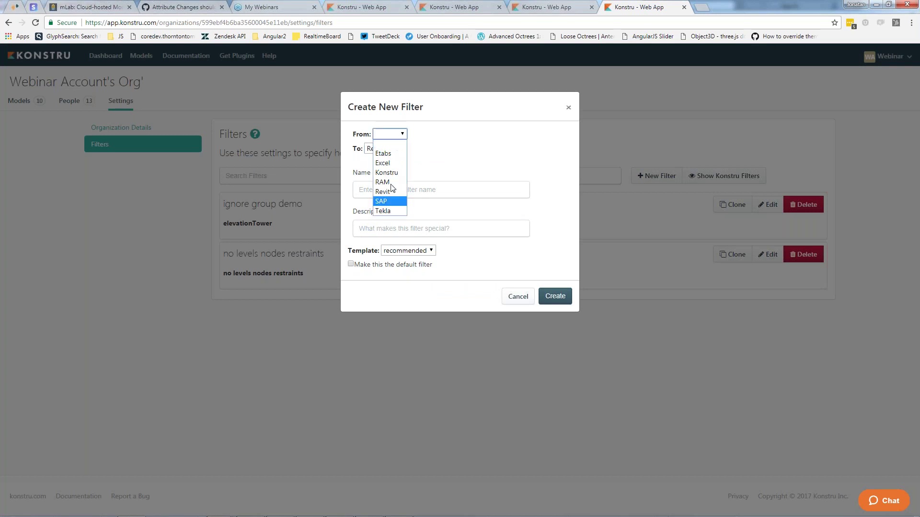
left_click(387, 172)
Name the new filter "ignore Forces and Materials"
left_click(400, 189)
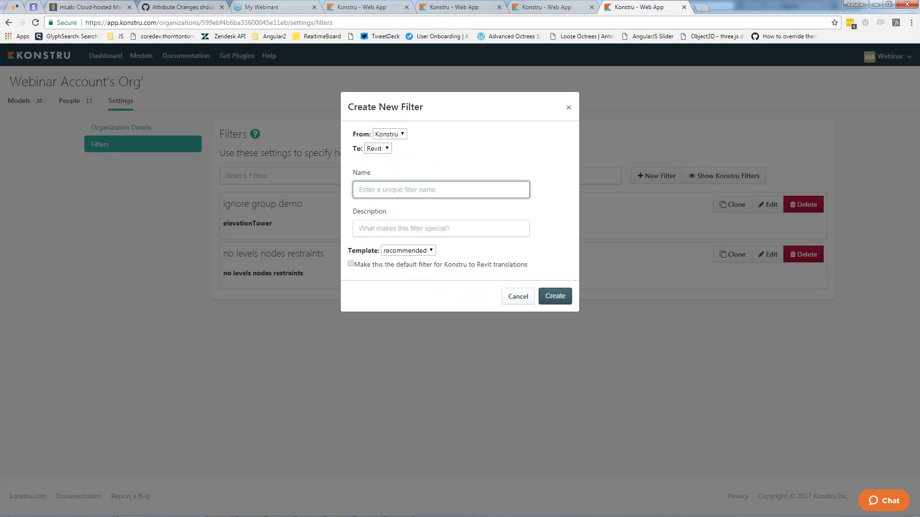
type("ignore Fore")
type("es and MAter")
key("BackSpace")
key("BackSpace")
key("BackSpace")
key("BackSpace")
type("aterials")
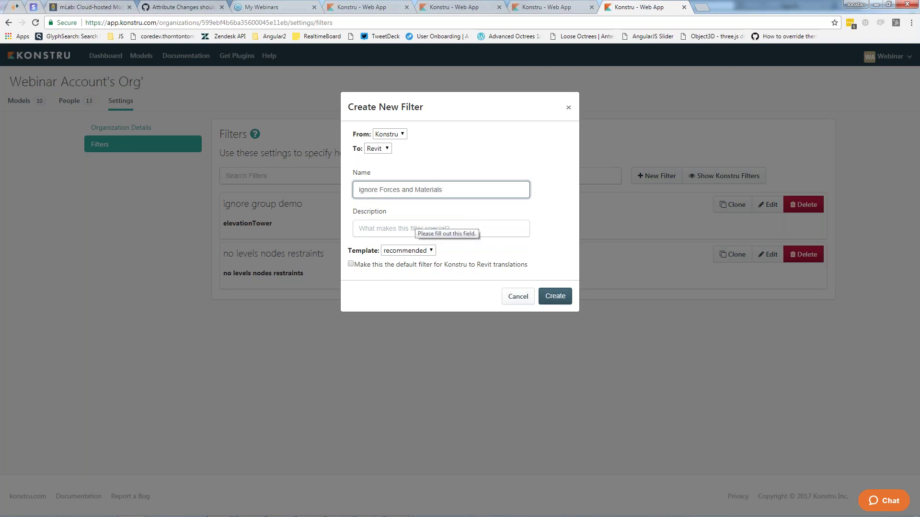
mouse_move(442, 190)
left_mouse_down()
mouse_move(358, 190)
mouse_move(443, 189)
left_mouse_up()
left_click(440, 190)
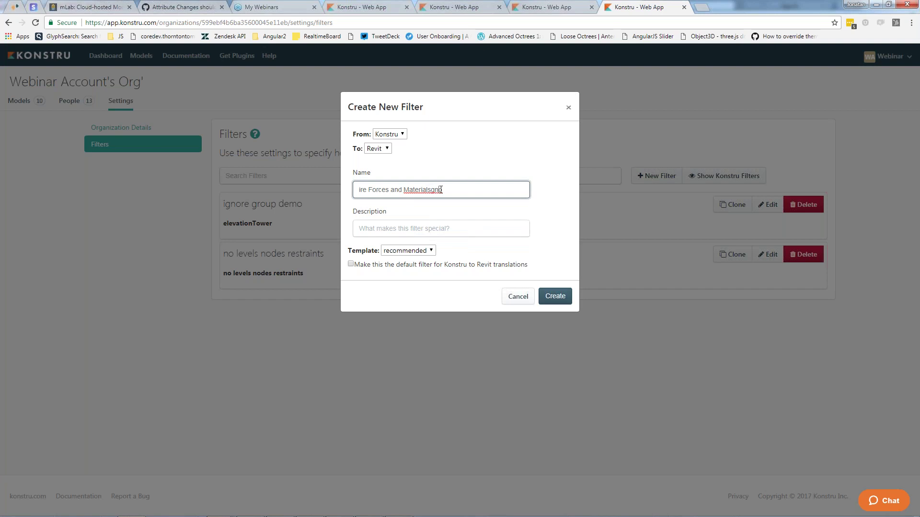
key("BackSpace")
key("BackSpace")
key("BackSpace")
key("ctrl+shift+Left")
key("ctrl+shift+Left")
key("Home")
key("ctrl+shift+Right")
key("Delete")
type("ignore")
Reuse the filter's name as its description and create the filter
key("ctrl+a")
key("ctrl+c")
left_click(407, 223)
key("ctrl+v")
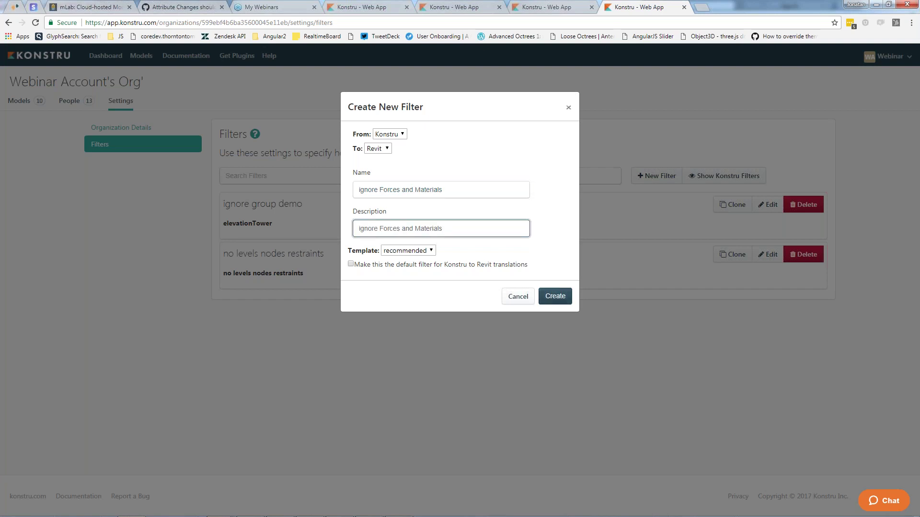
left_click(555, 297)
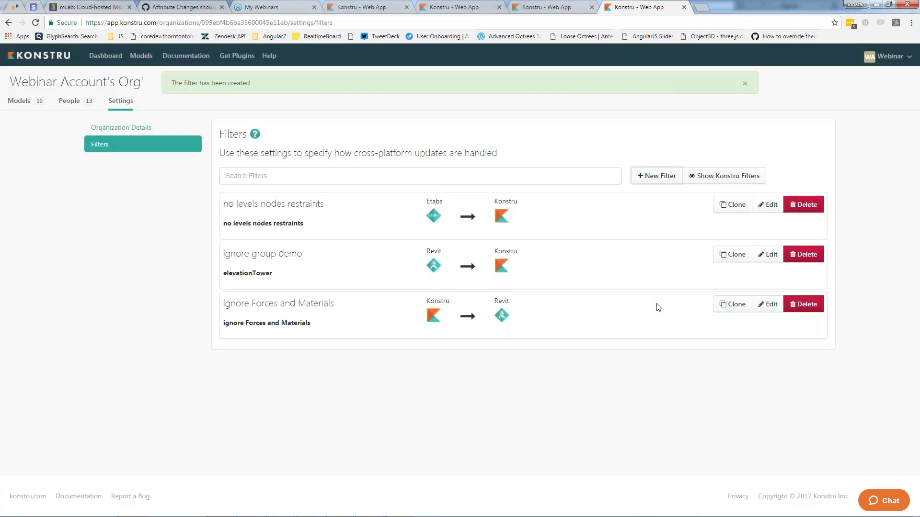
Make "ignore Forces and Materials" the default filter for Konstru to Revit translations and exclude Material for Floor elements
left_click(762, 306)
left_click(342, 183)
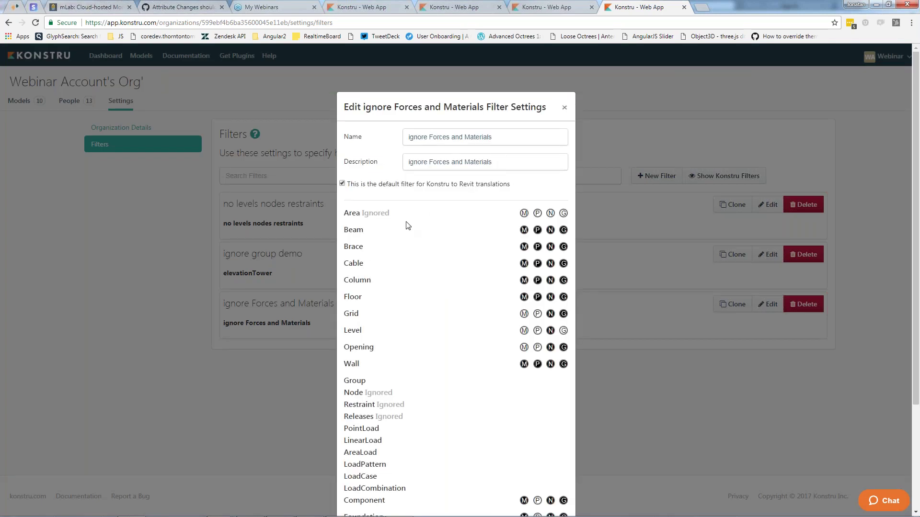
scroll(407, 225, "down", 1)
left_click(352, 248)
left_click(347, 298)
scroll(455, 278, "down", 1)
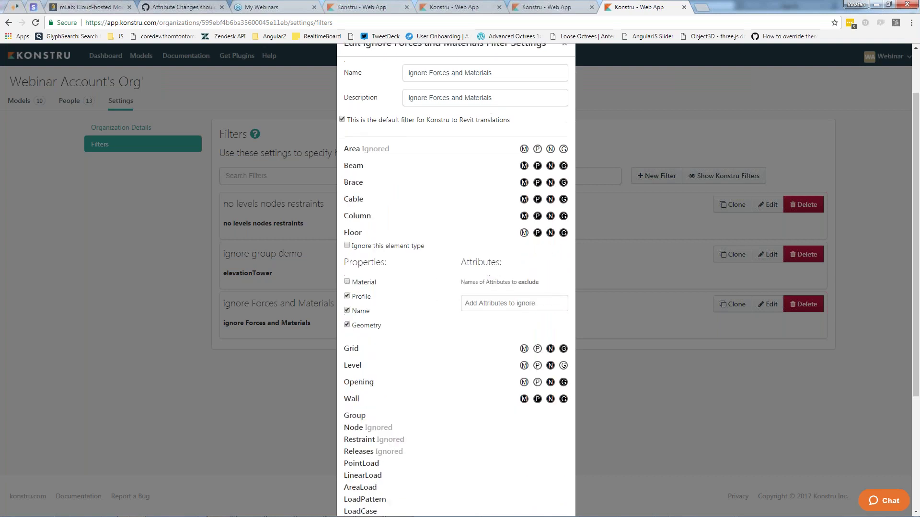
Exclude the Material property for Wall elements in the filter
scroll(367, 310, "down", 2)
left_click(355, 319)
left_click(347, 368)
scroll(359, 345, "down", 2)
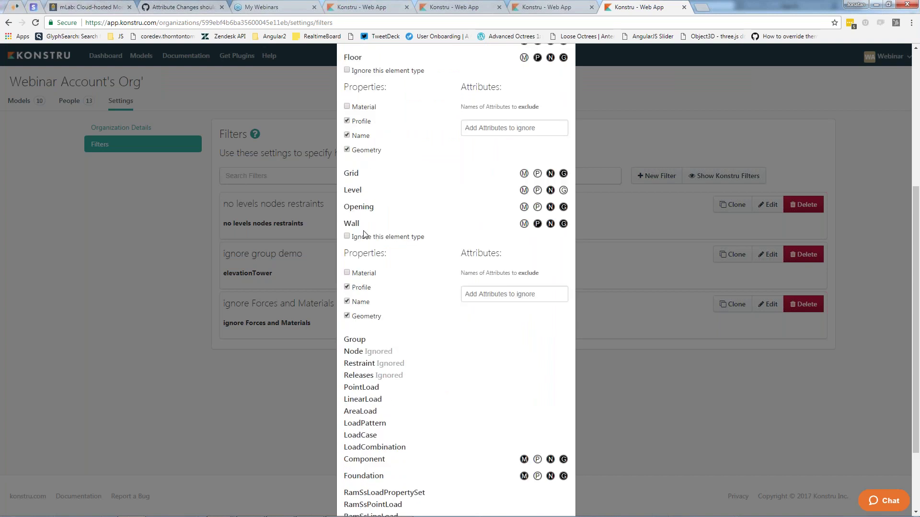
Add Forces to the attributes that the filter ignores for Beam elements
scroll(363, 235, "up", 2)
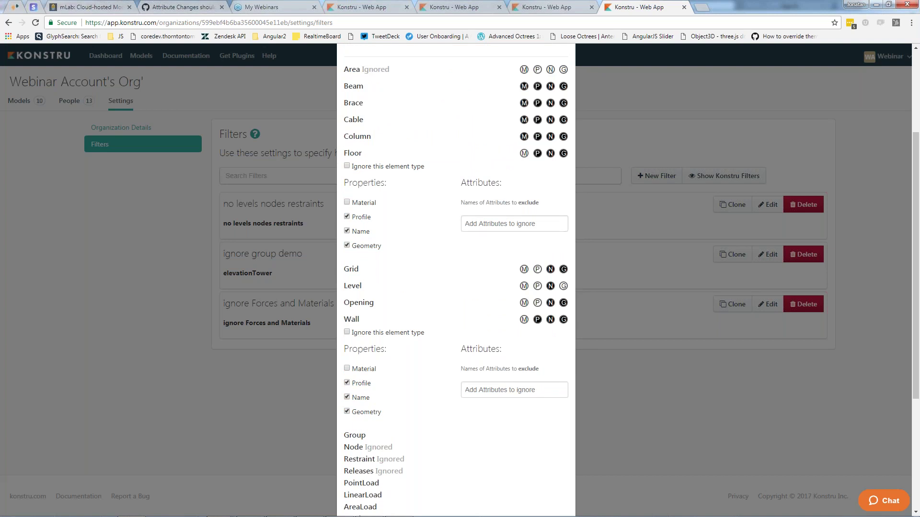
left_click(355, 87)
left_click(514, 156)
type("Forces")
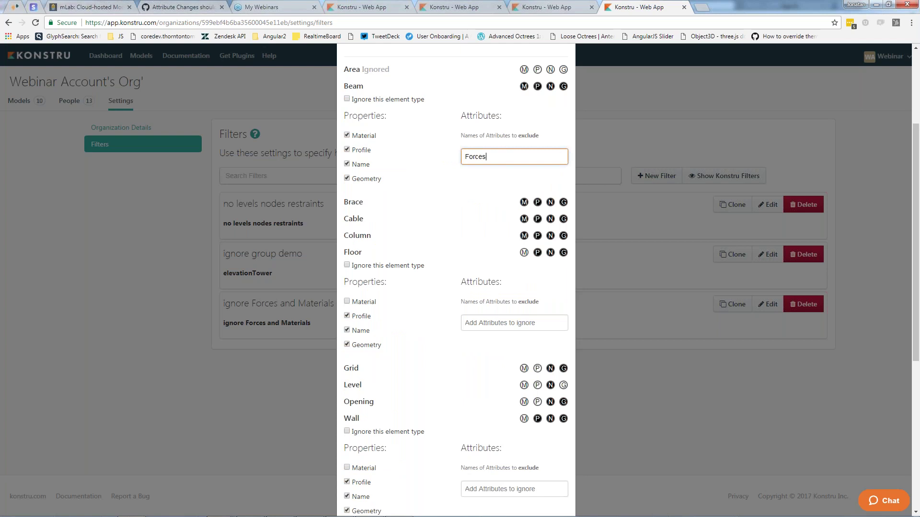
key("Return")
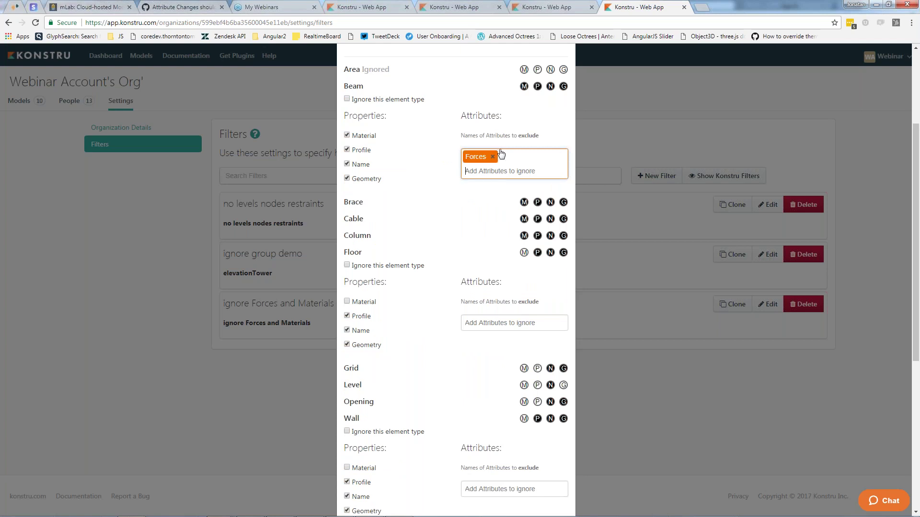
left_click_drag(490, 134, 544, 139)
left_click(544, 139)
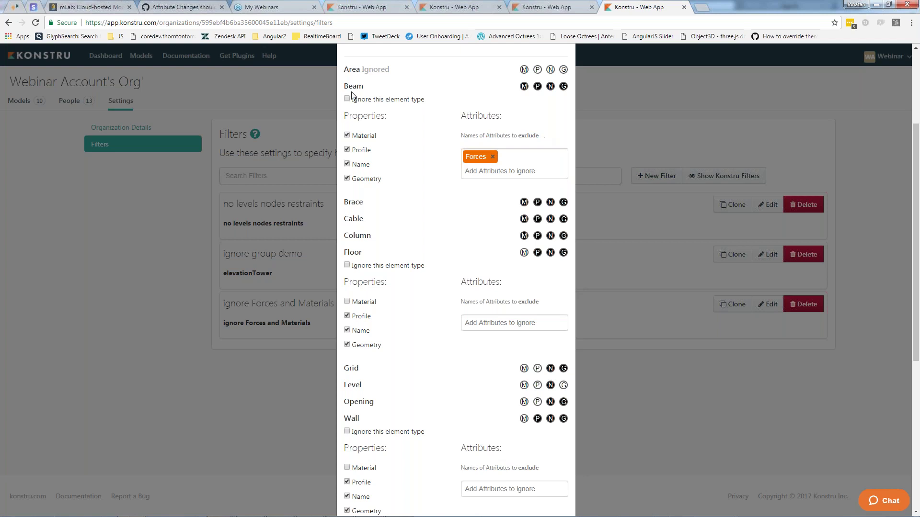
Add Forces to the ignored attributes for Column elements and save the filter settings
left_click(360, 254)
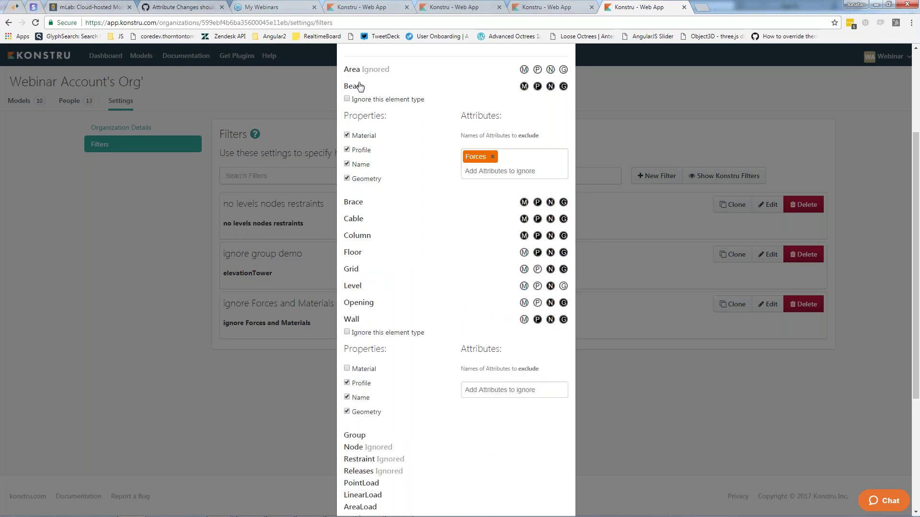
left_click(358, 320)
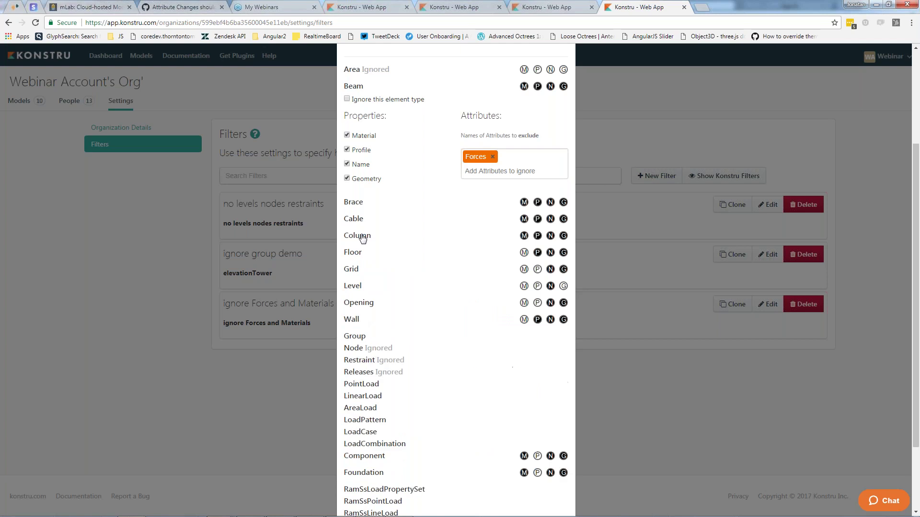
left_click(360, 235)
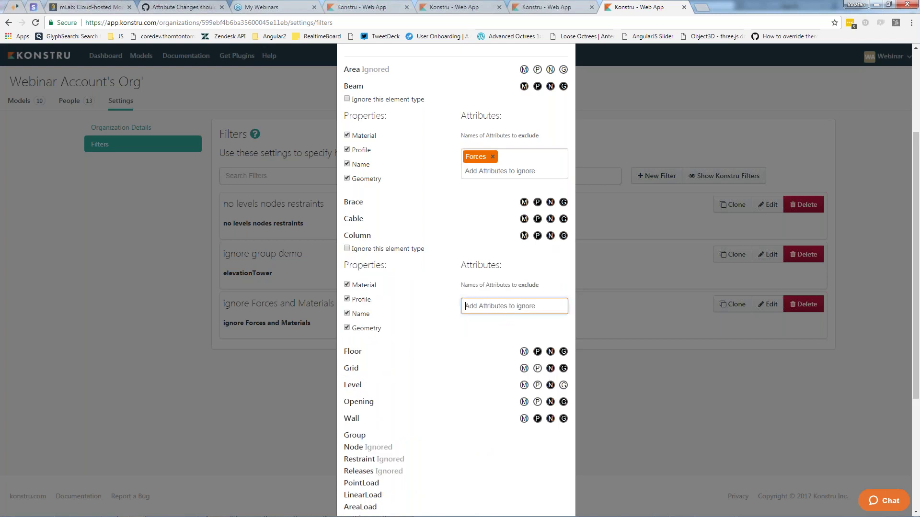
type("Forces")
key("Return")
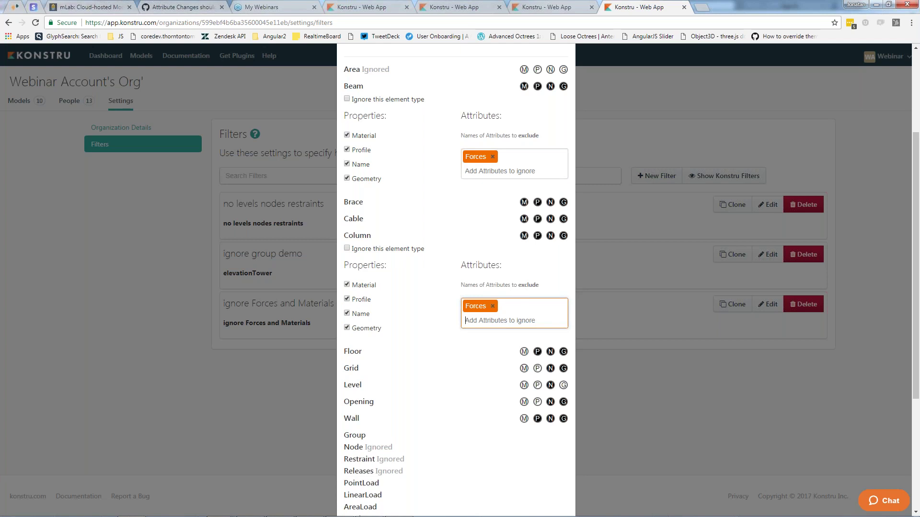
scroll(437, 285, "down", 3)
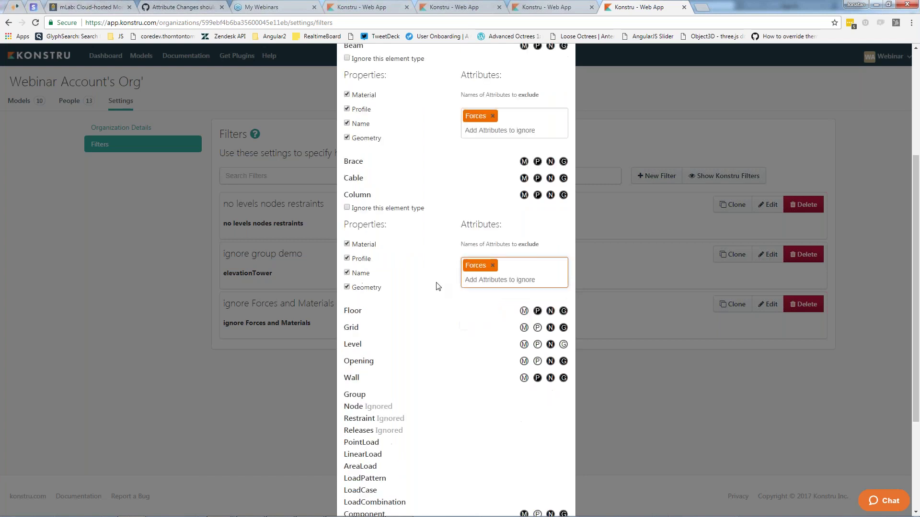
scroll(438, 286, "down", 2)
left_click(553, 486)
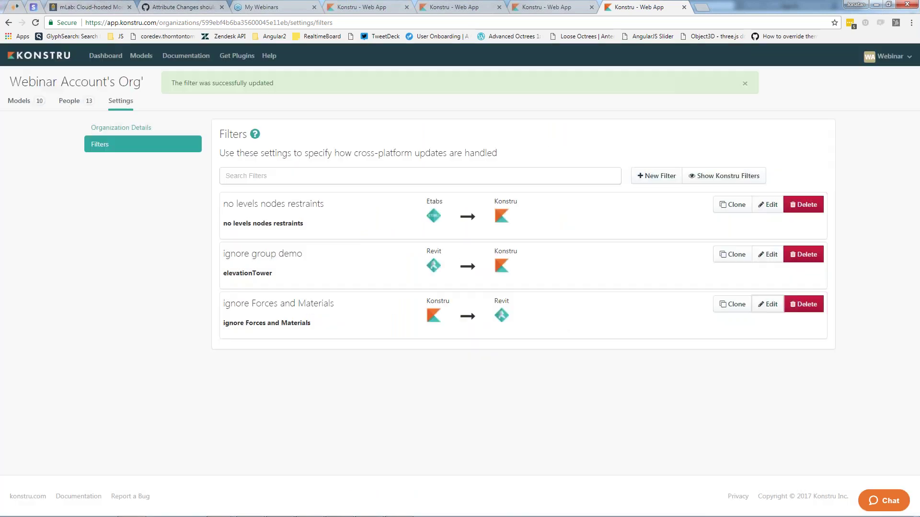
Switch to Revit and start downloading the latest version of the webinar model with the "ignore Forces and Materials" filter
key("alt+Tab")
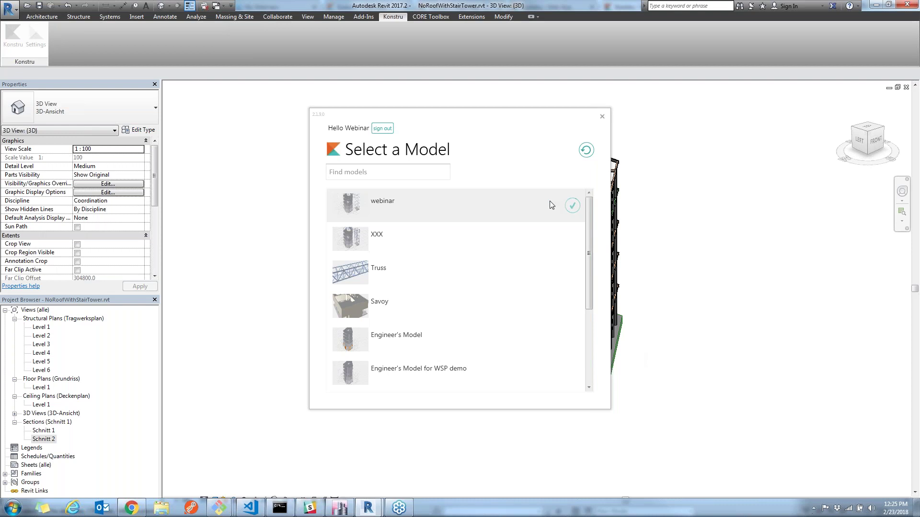
left_click(426, 206)
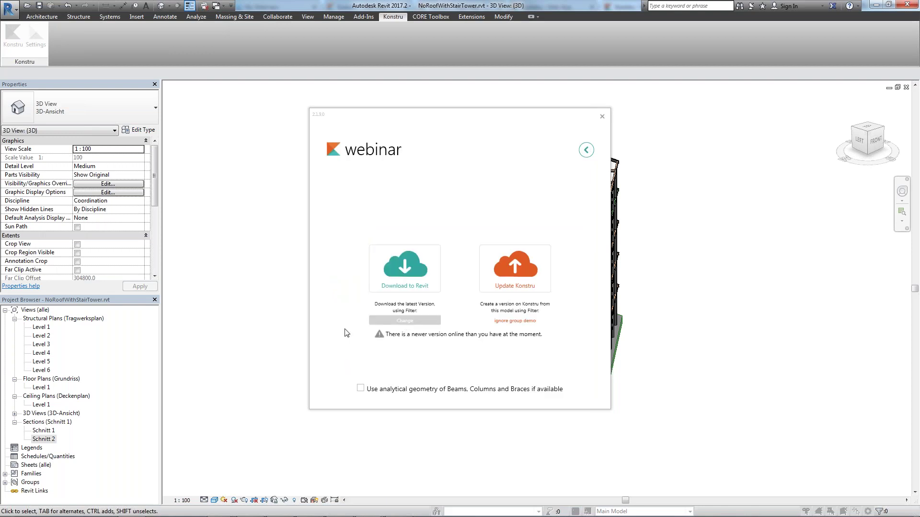
mouse_move(374, 322)
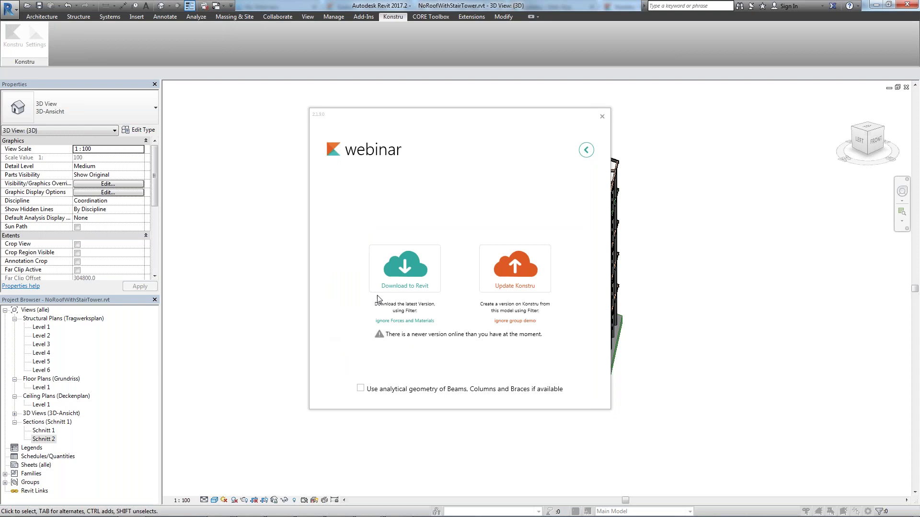
left_click(397, 274)
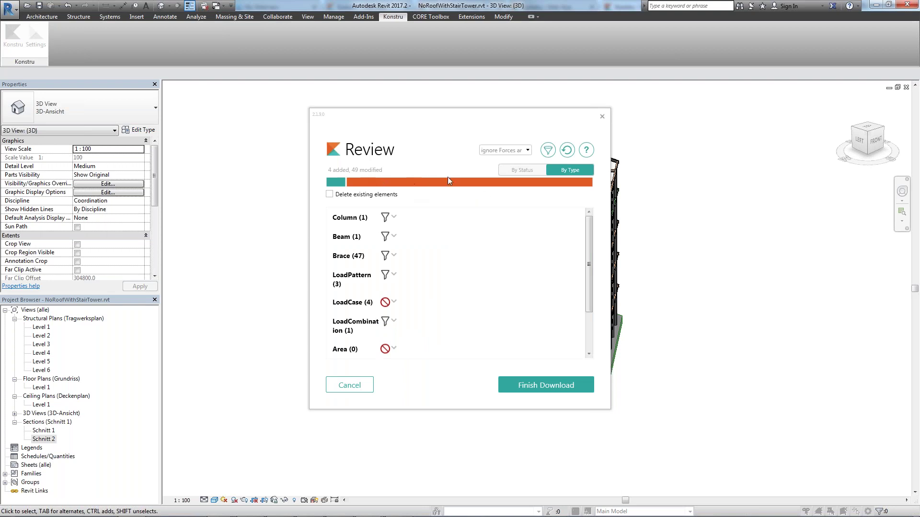
Group the download review by status and examine the new elements
left_click(522, 170)
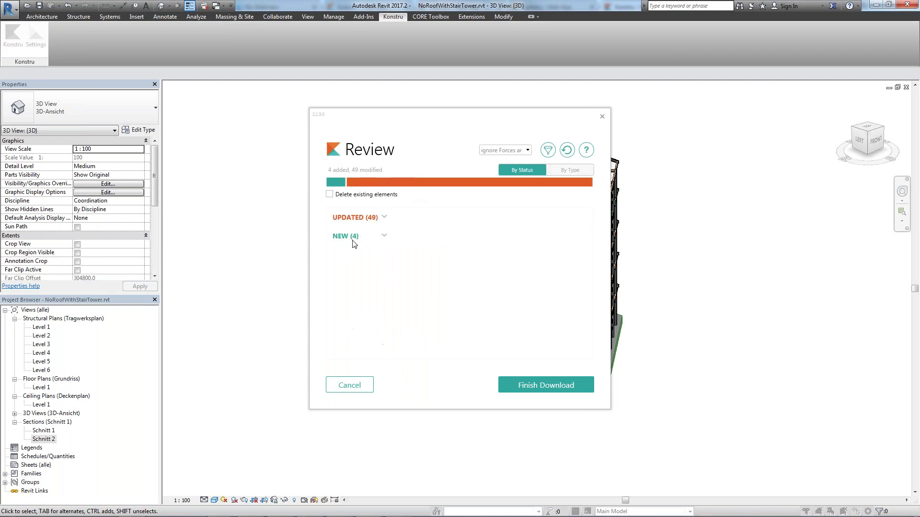
left_click(385, 237)
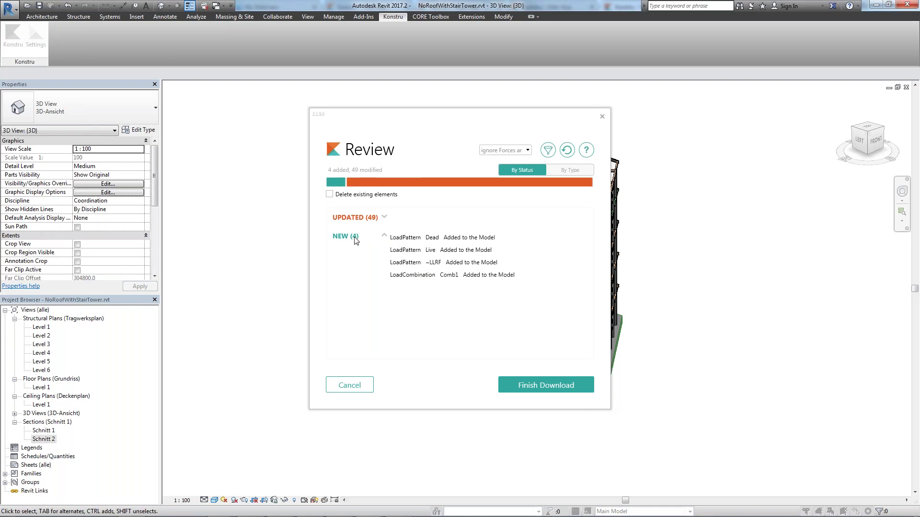
left_click(384, 237)
Expand the updated elements and inspect the before and after profiles of the changed column and beam in the model
left_click(386, 218)
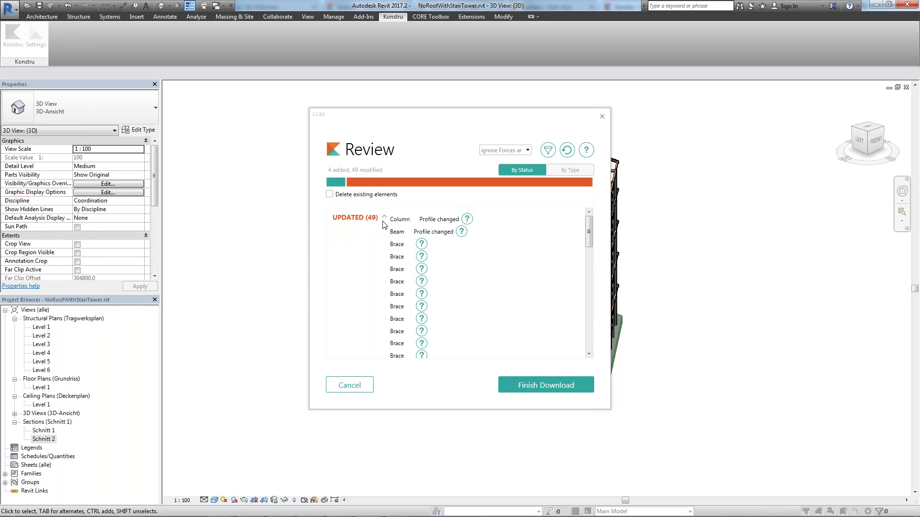
left_click(467, 220)
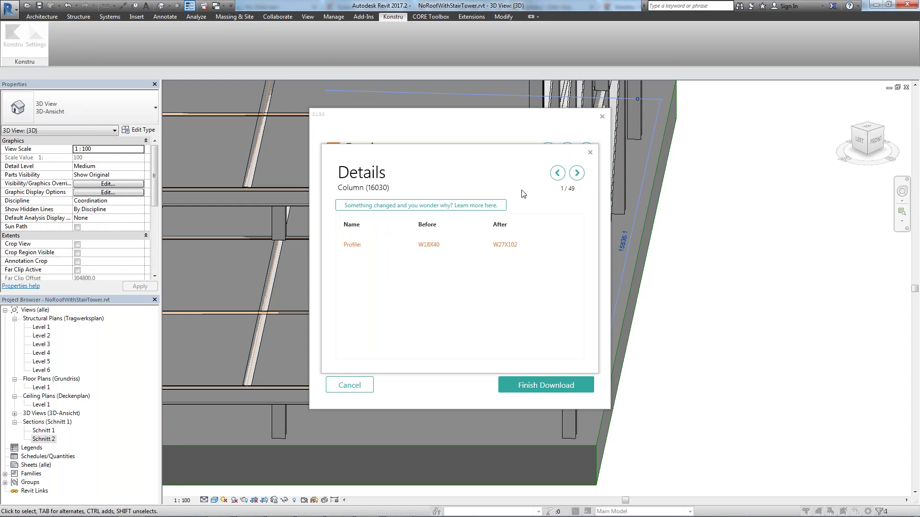
left_click(590, 152)
left_click_drag(545, 135, 374, 151)
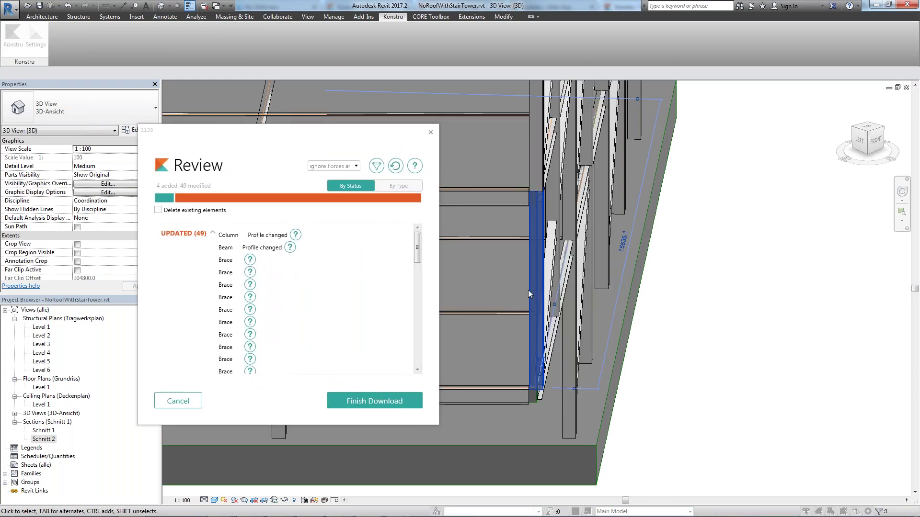
left_click(289, 250)
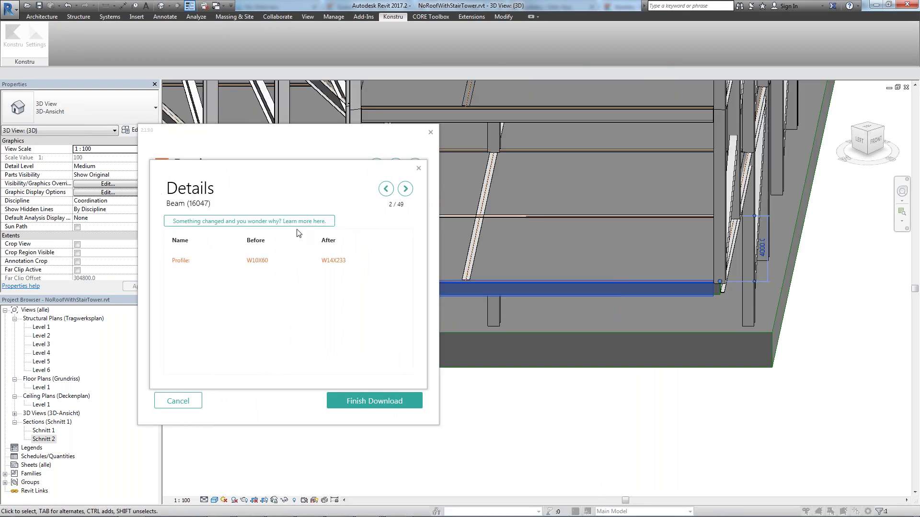
left_click(419, 168)
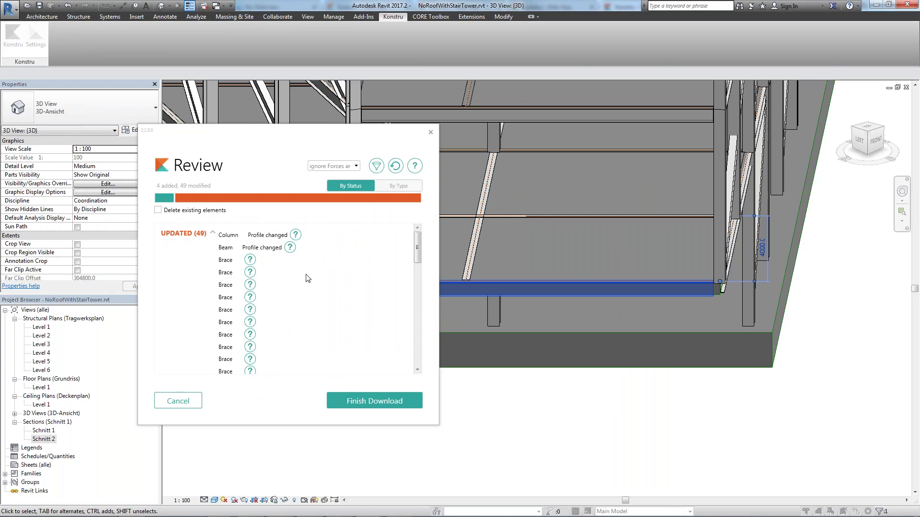
Inspect the details of one of the updated braces, close them, and finish the download into Revit
left_click_drag(417, 271, 418, 241)
left_click(250, 284)
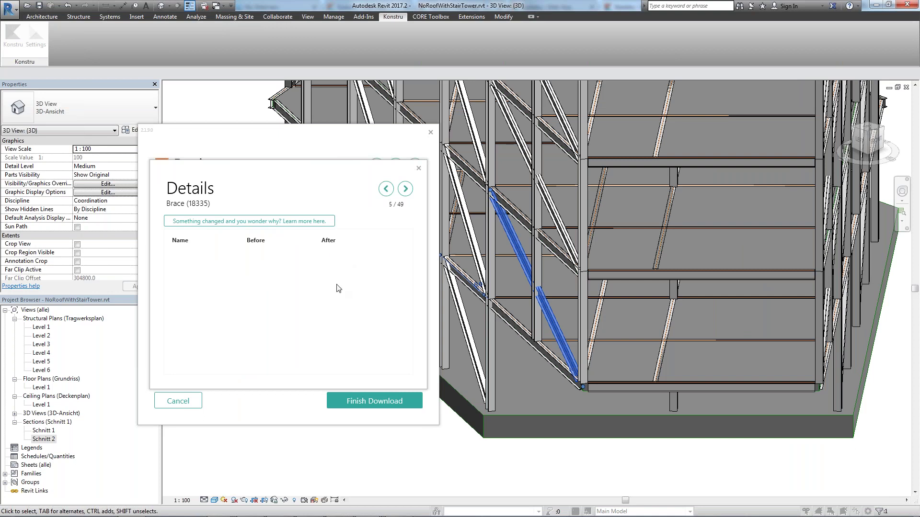
left_click(418, 169)
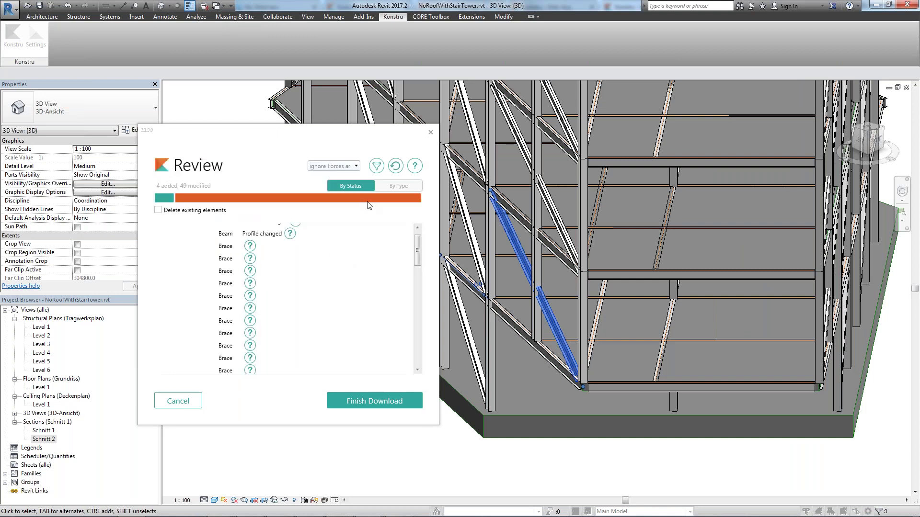
left_click(369, 400)
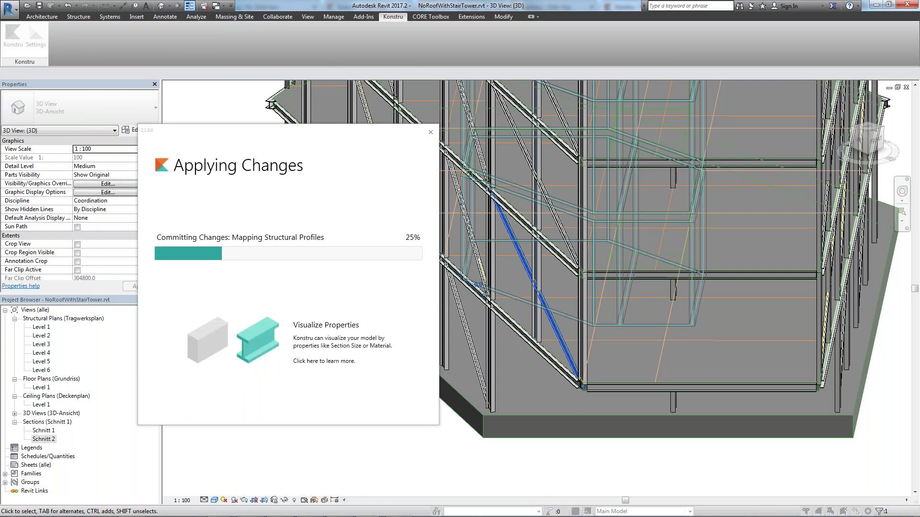
Switch to the Konstru web app, show the built-in Konstru filters, and look through the filter list
mouse_move(277, 496)
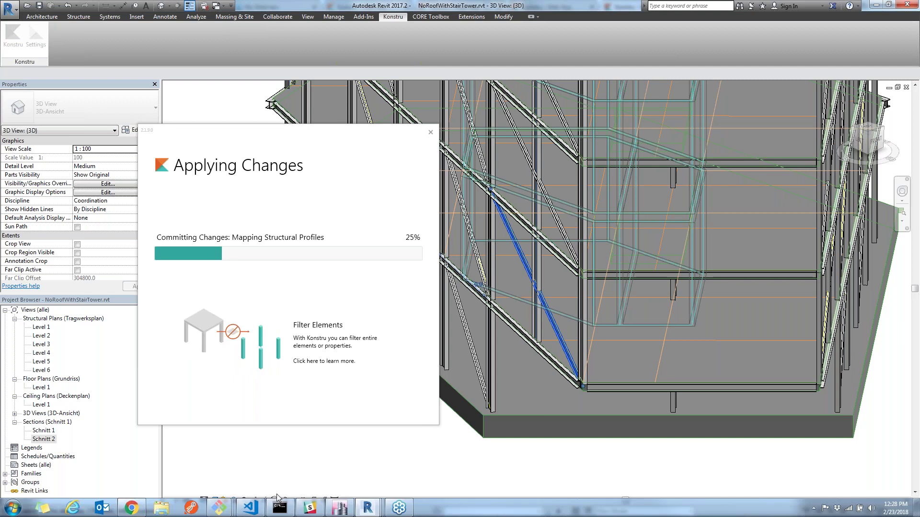
left_click(132, 509)
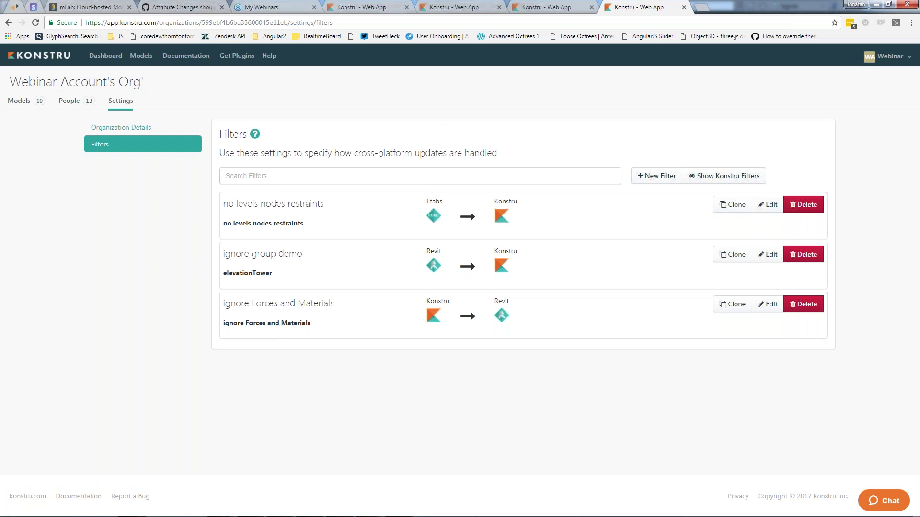
left_click(719, 178)
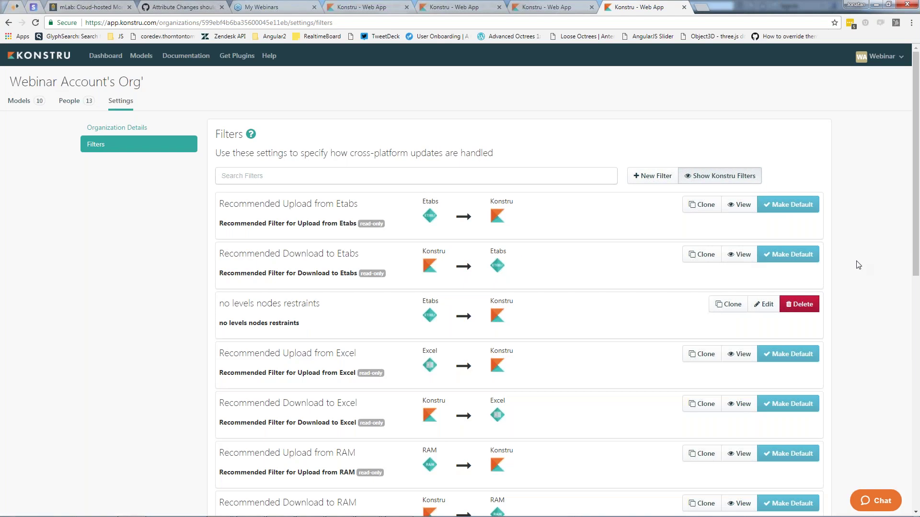
scroll(857, 265, "down", 2)
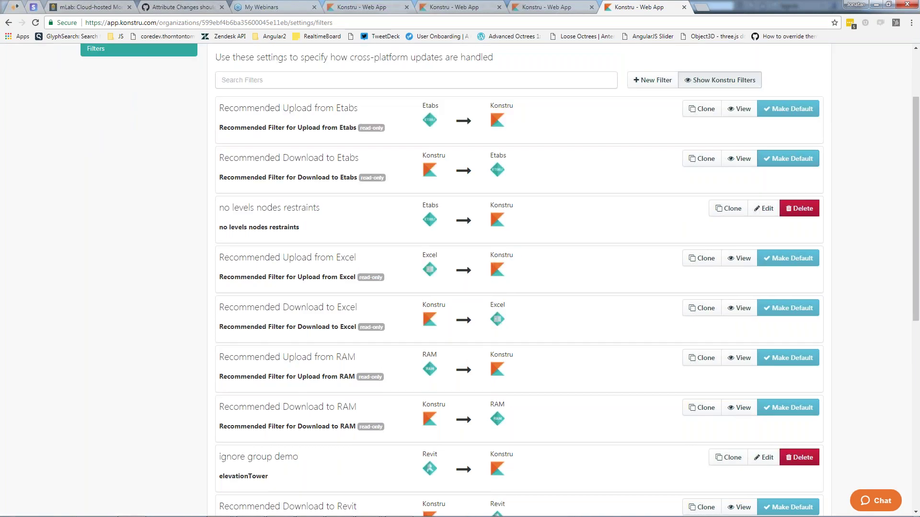
scroll(840, 303, "down", 8)
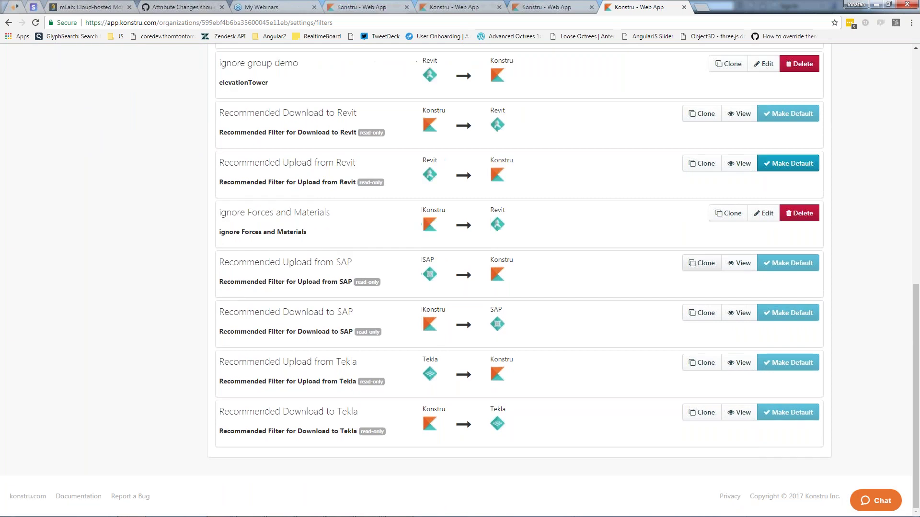
scroll(518, 280, "up", 8)
scroll(740, 284, "up", 1)
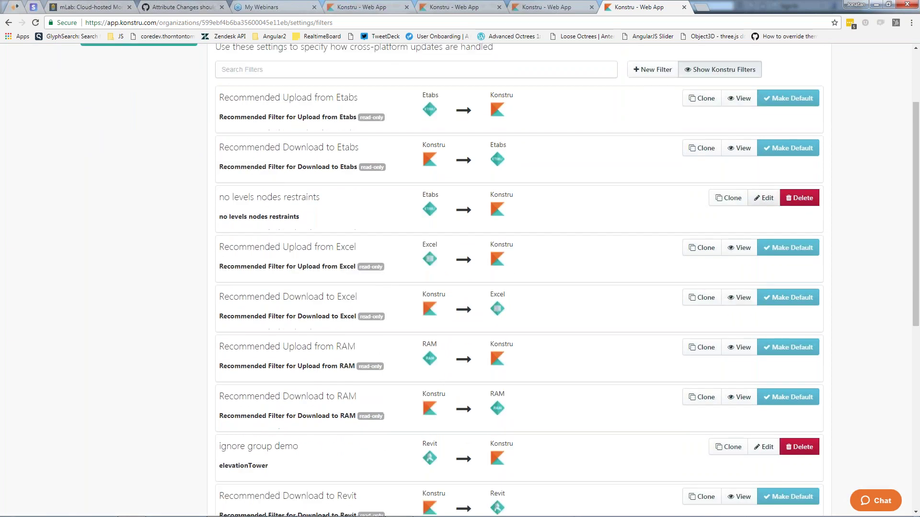
scroll(613, 269, "up", 3)
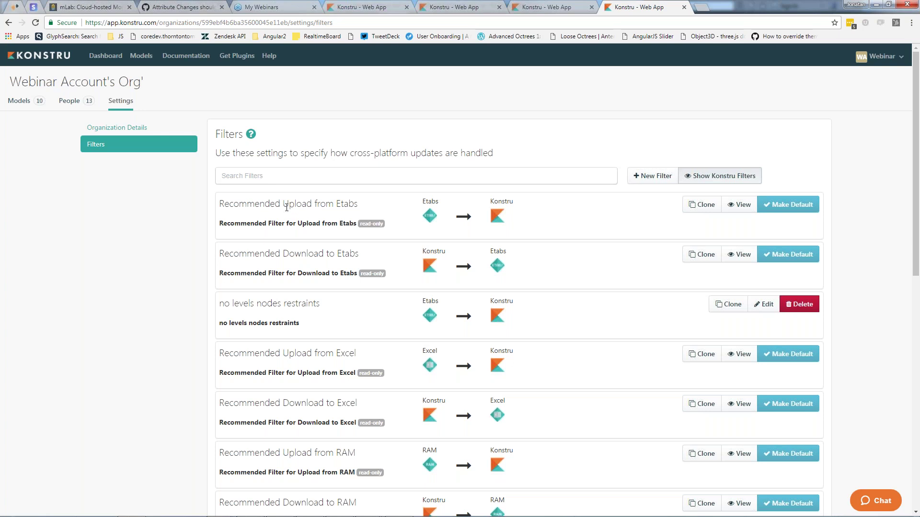
View the "Recommended Upload from Etabs" filter and examine its Brace and Cable properties and excluded attributes
left_click(738, 205)
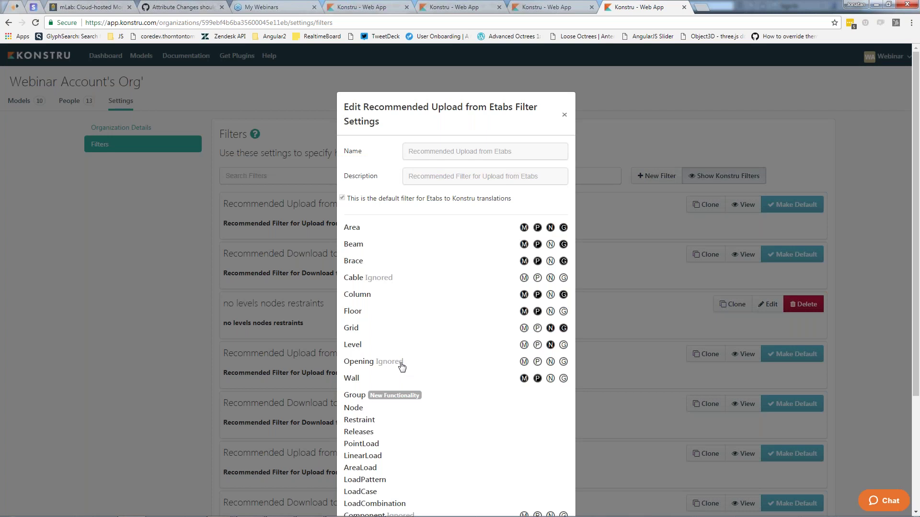
scroll(389, 382, "down", 1)
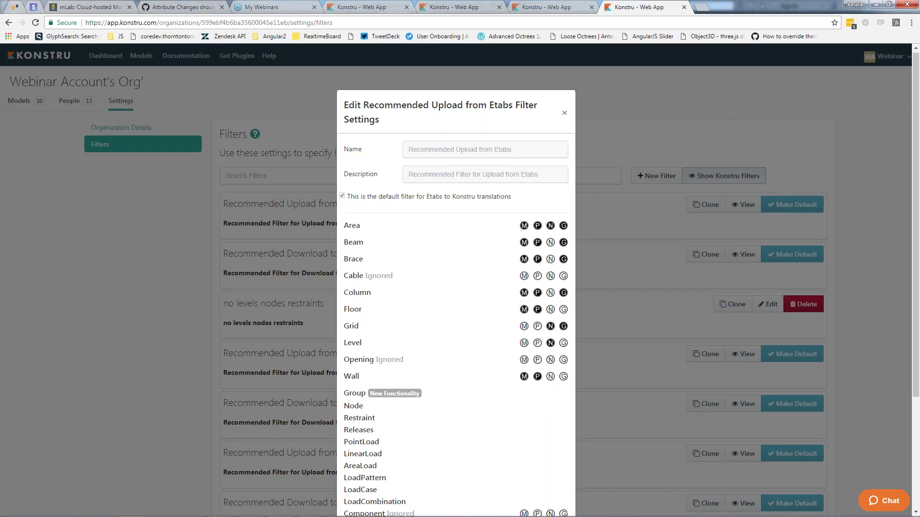
scroll(388, 381, "down", 3)
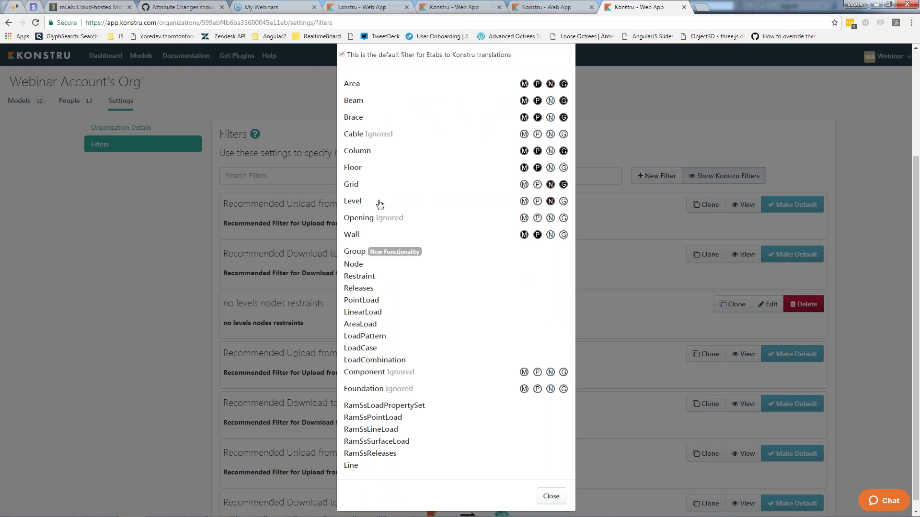
left_click(366, 134)
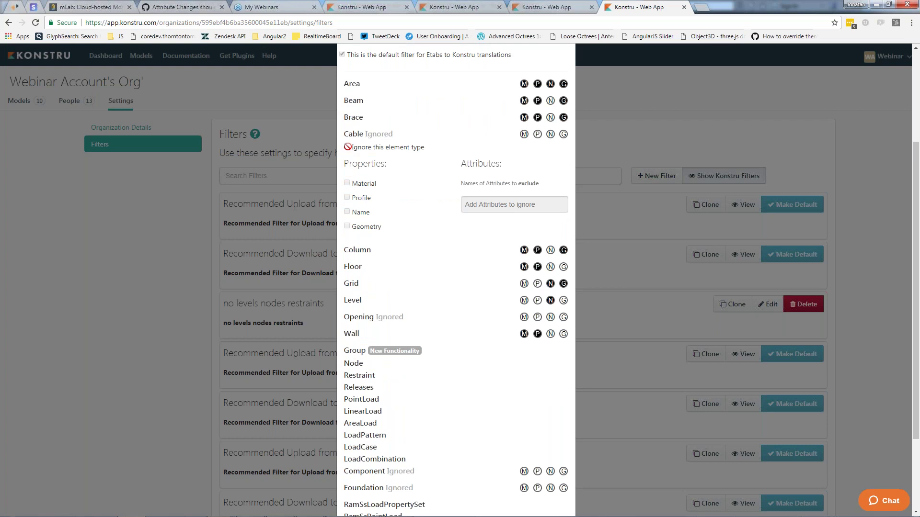
scroll(350, 148, "down", 3)
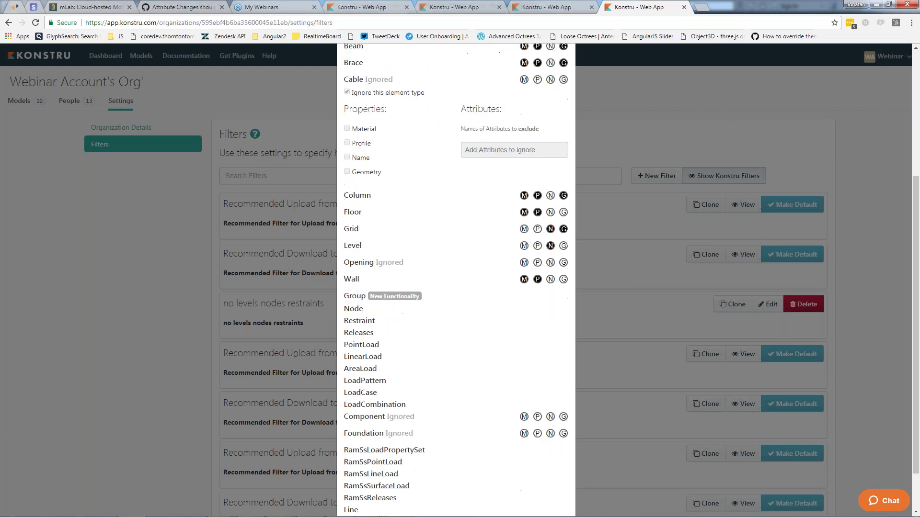
scroll(350, 149, "up", 6)
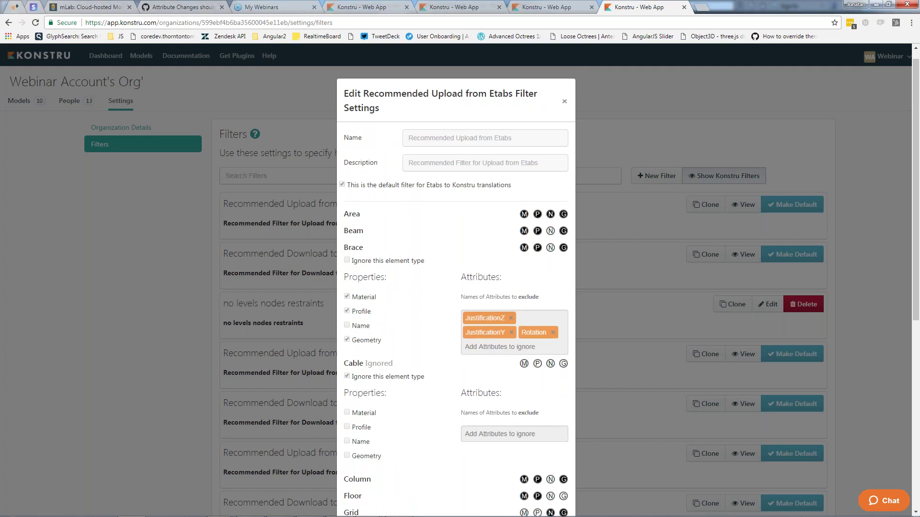
scroll(415, 278, "down", 8)
scroll(433, 277, "up", 8)
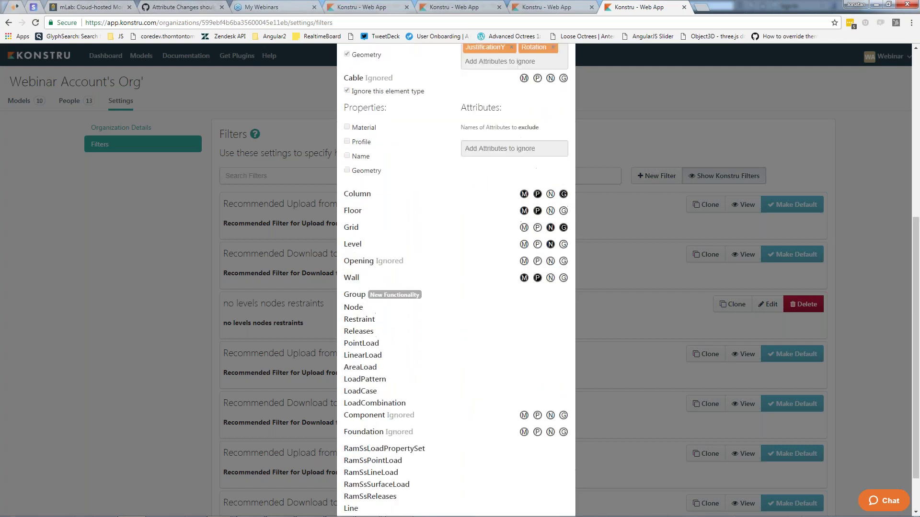
left_click(565, 117)
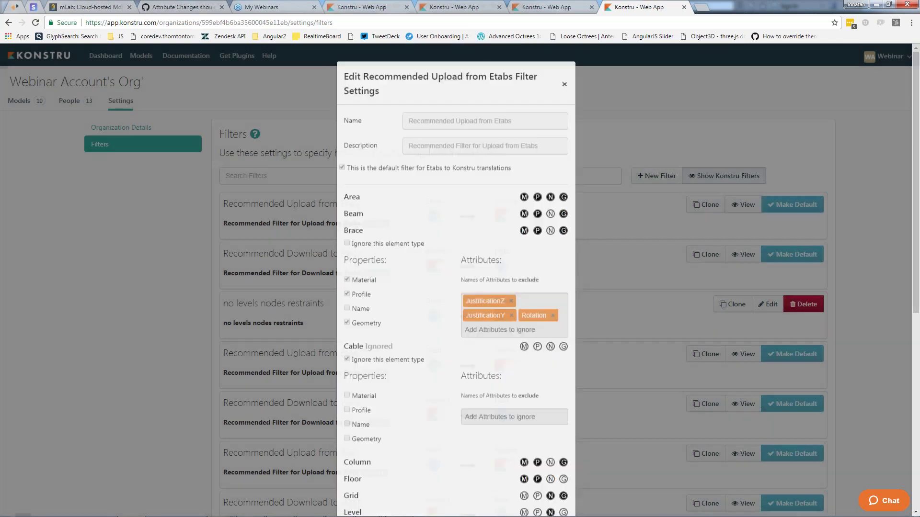
Clone "Recommended Upload from Etabs" as "lkjekl" with description "jsaflea" and open the Brace settings of the new filter
left_click(706, 206)
left_click(405, 189)
type("lkjekl")
key("Tab")
type("jsaflea")
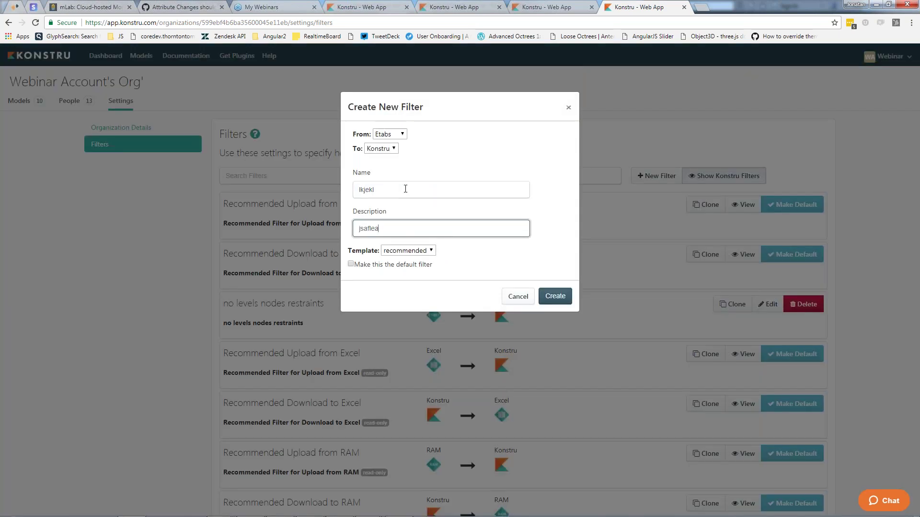
key("Return")
left_click(763, 305)
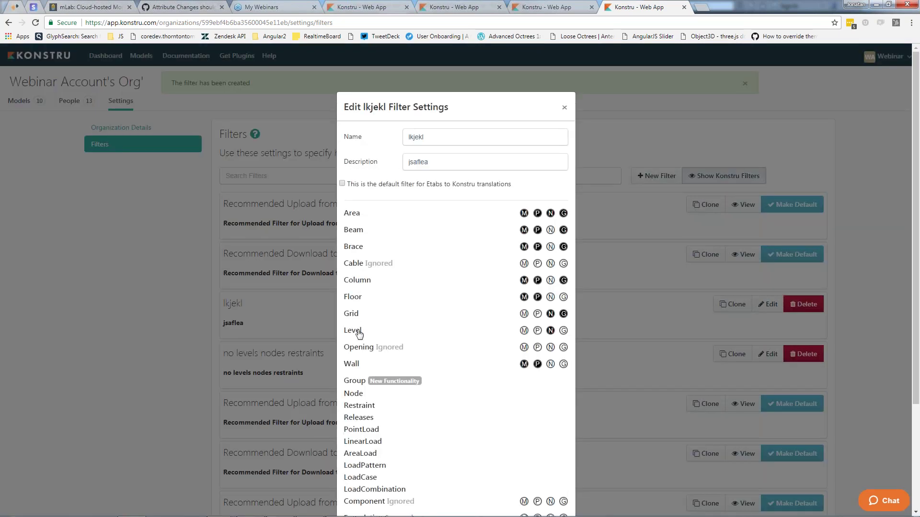
left_click(364, 247)
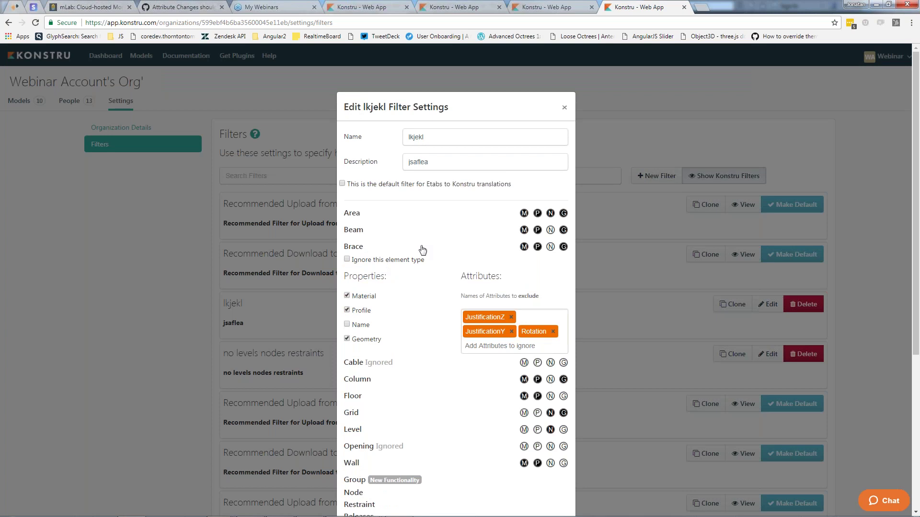
Check the progress of the Revit download in the Konstru plugin window, and close the "lkjekl" filter settings in the web app
key("alt+Tab")
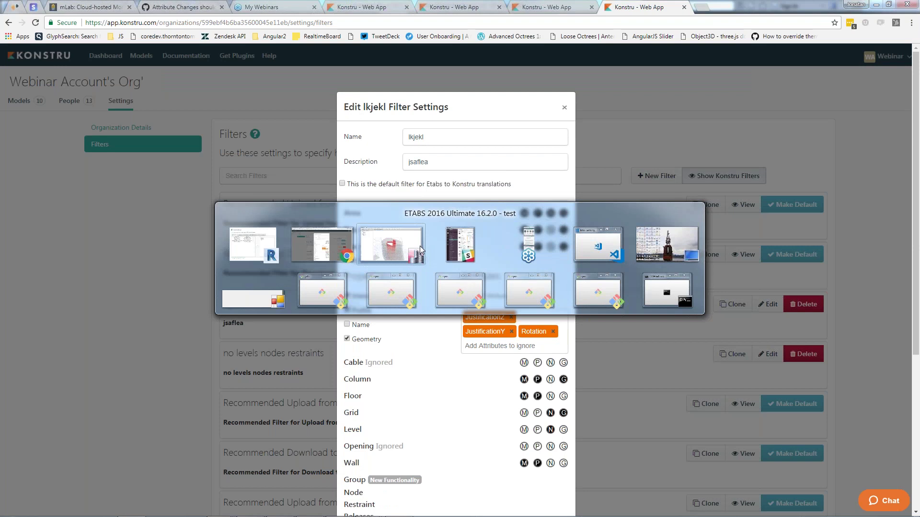
key("alt+Tab")
key("alt+Tab")
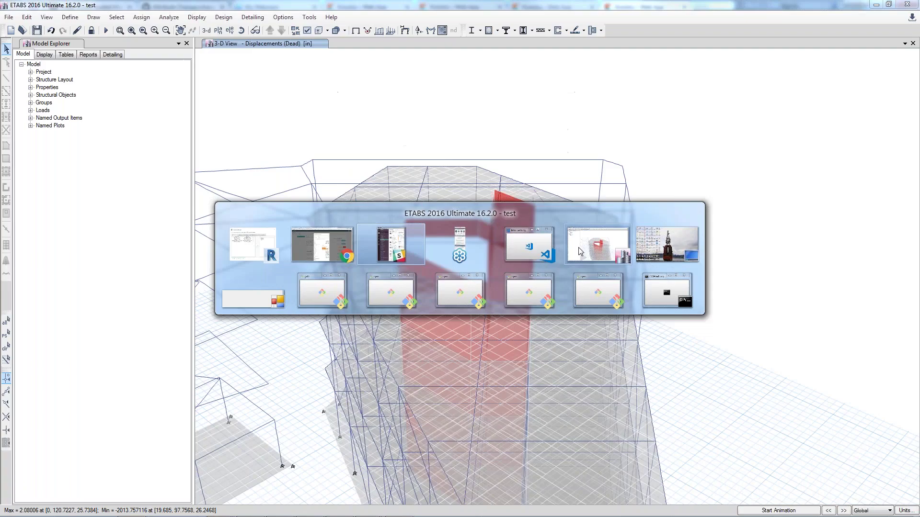
mouse_move(368, 513)
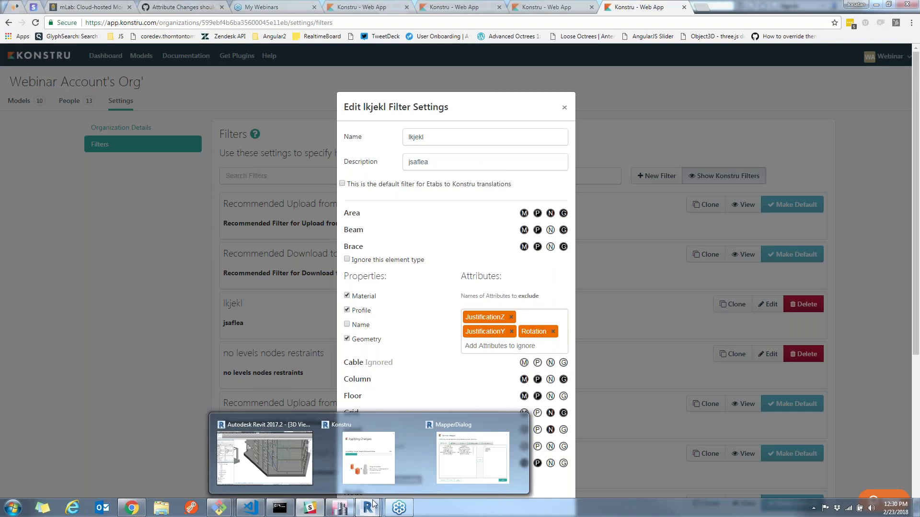
left_click(387, 471)
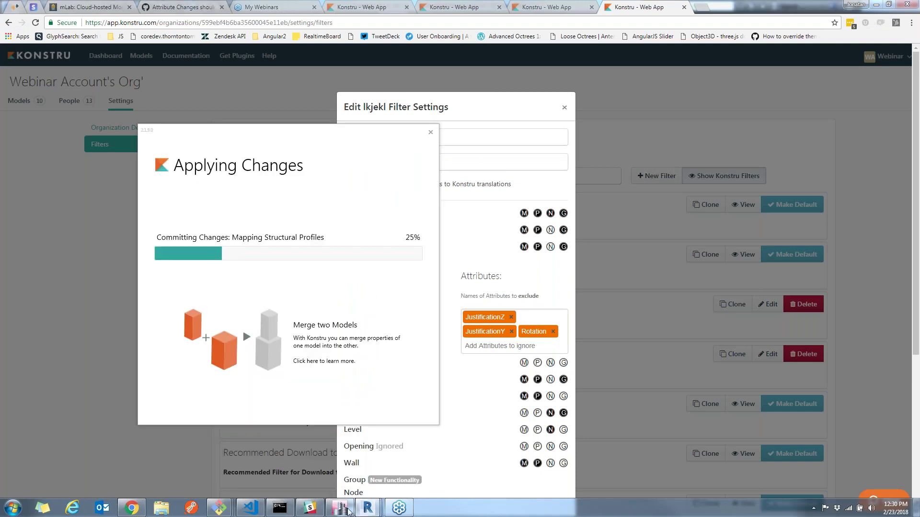
mouse_move(369, 512)
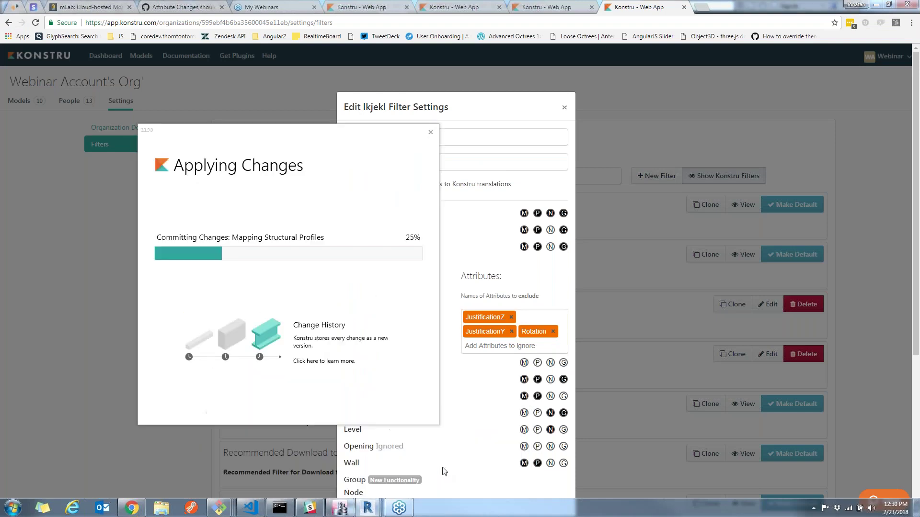
left_click(568, 82)
left_click(564, 109)
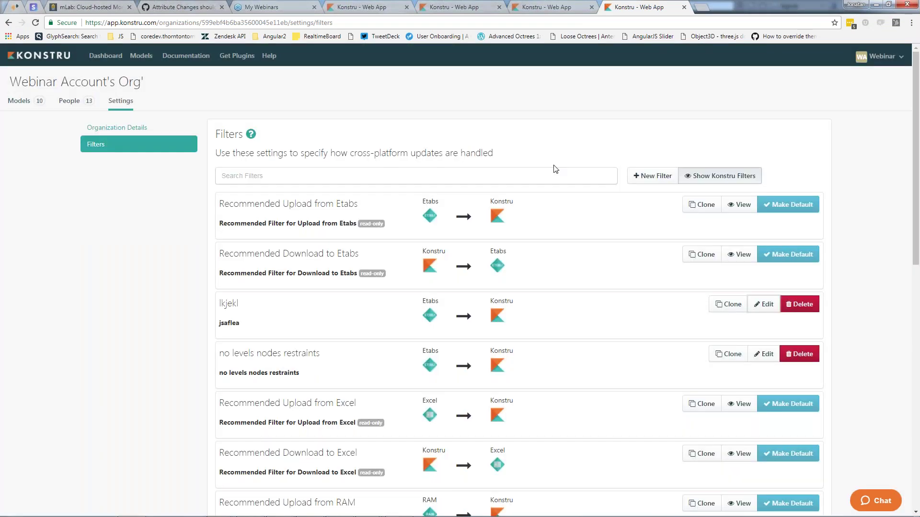
scroll(555, 169, "down", 1)
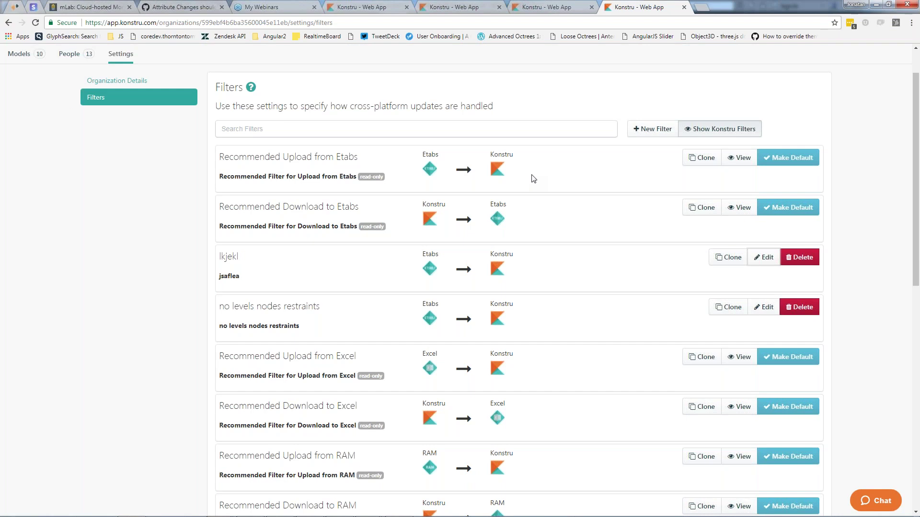
scroll(533, 178, "down", 3)
scroll(153, 305, "down", 1)
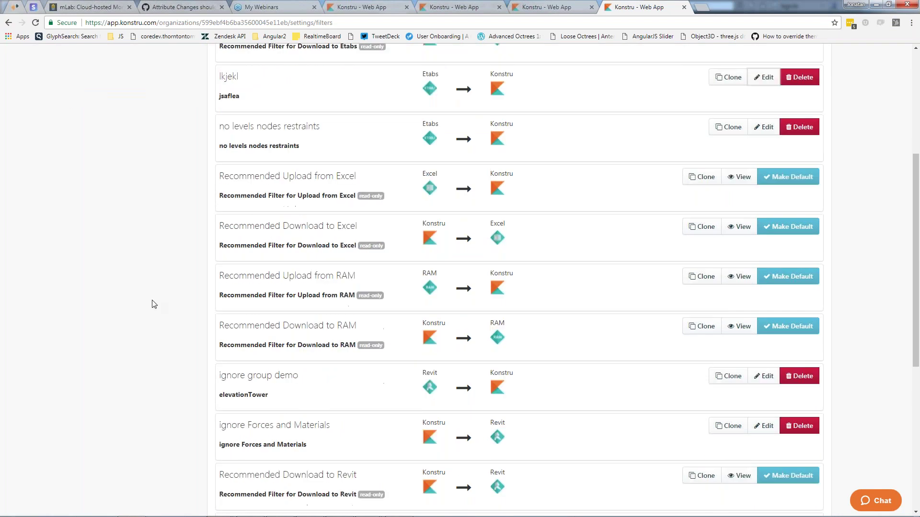
scroll(153, 304, "down", 1)
scroll(154, 304, "up", 2)
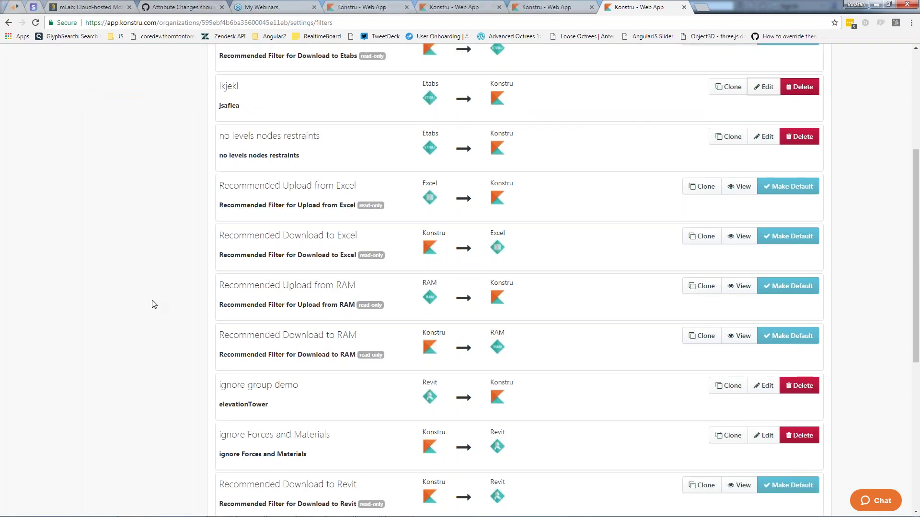
scroll(153, 305, "up", 1)
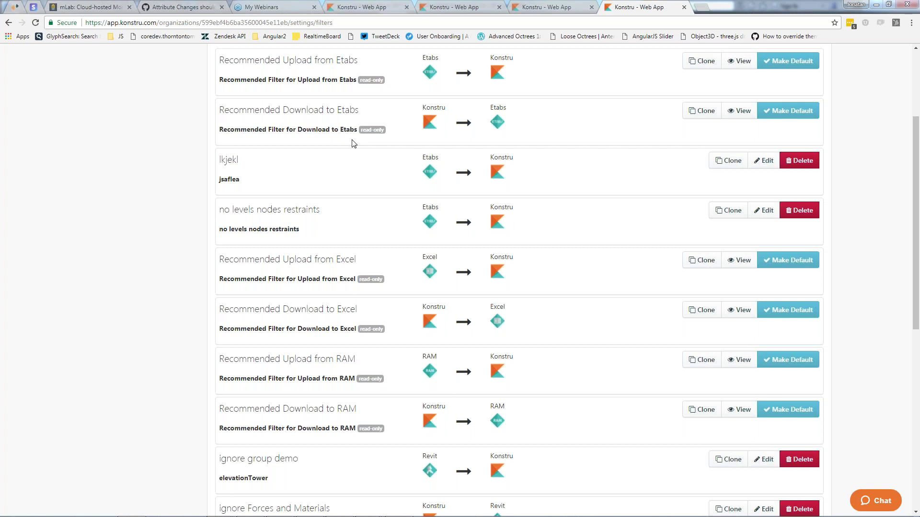
Switch to ETABS and open the download review for the webinar model's latest version using the "Recommended Download to Etabs" filter
key("alt+Tab")
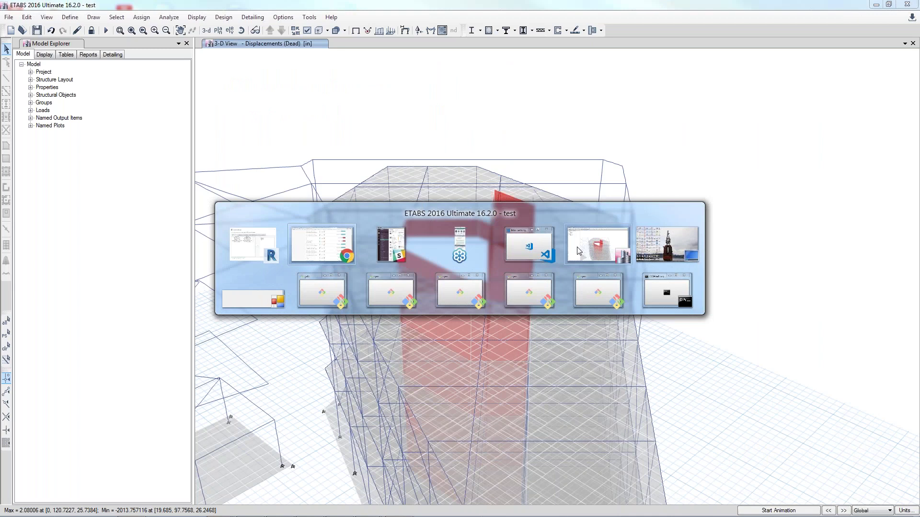
left_click(579, 251)
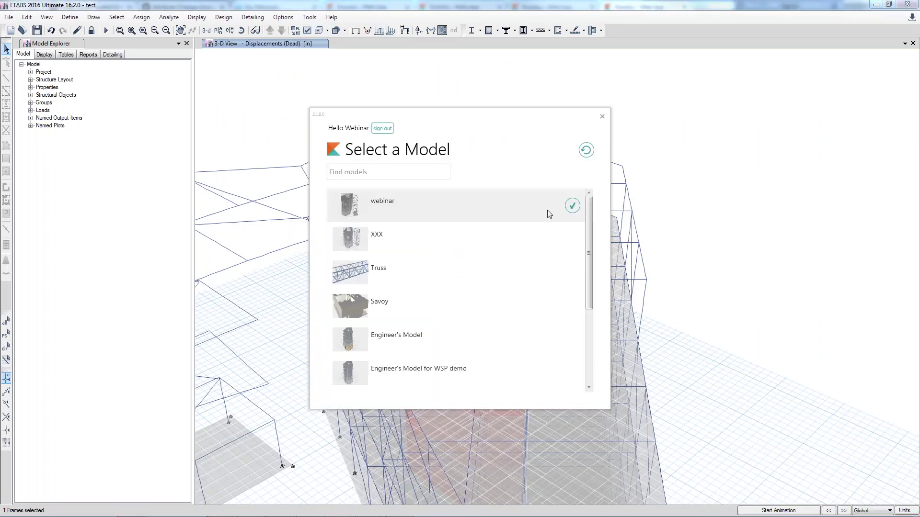
left_click(354, 218)
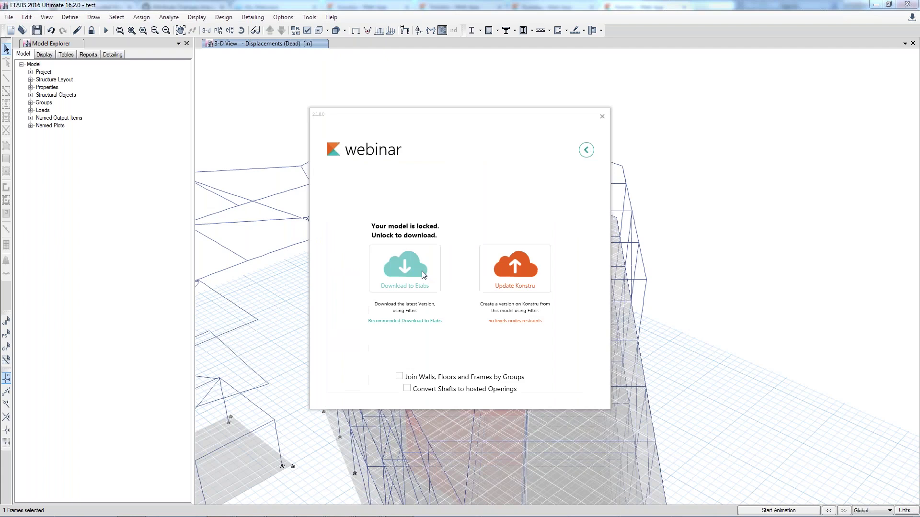
left_click(412, 264)
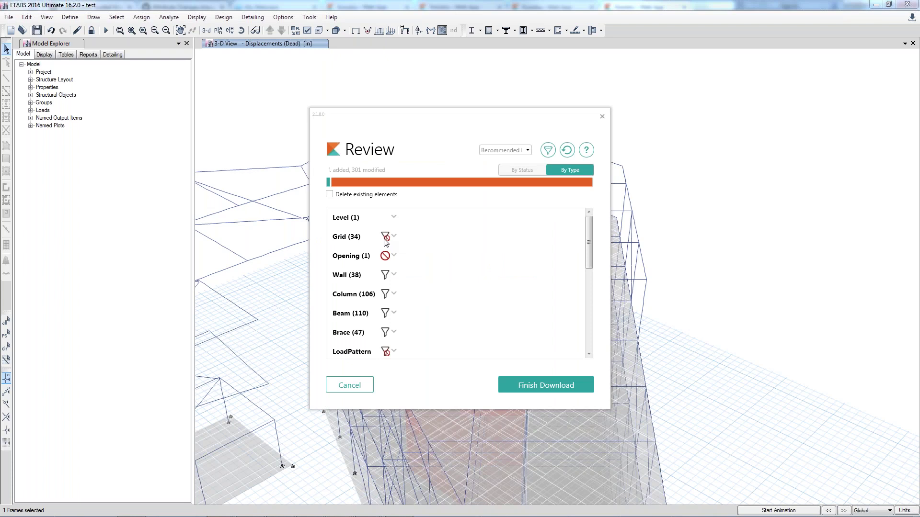
Examine which attributes the filter allows or blocks for each element type in the download review, from levels and grids to load combinations
mouse_move(386, 242)
mouse_move(385, 260)
mouse_move(386, 276)
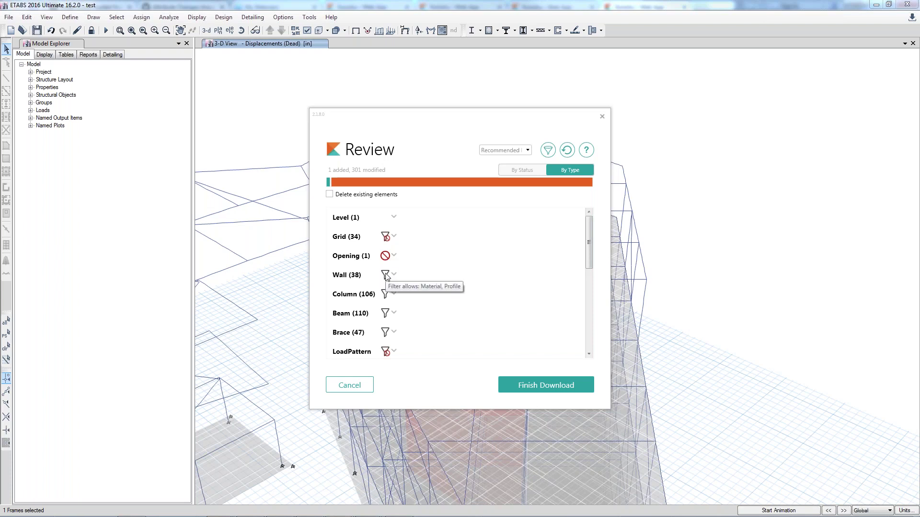
mouse_move(385, 296)
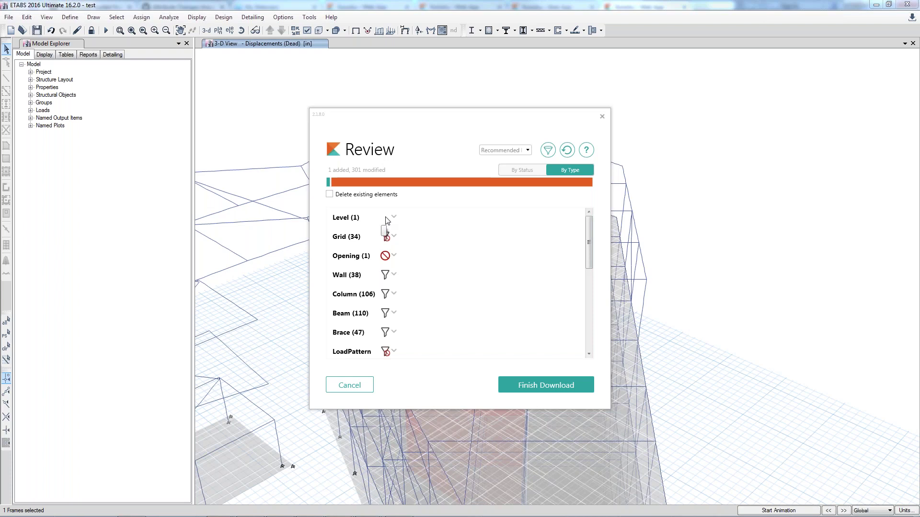
scroll(427, 242, "down", 8)
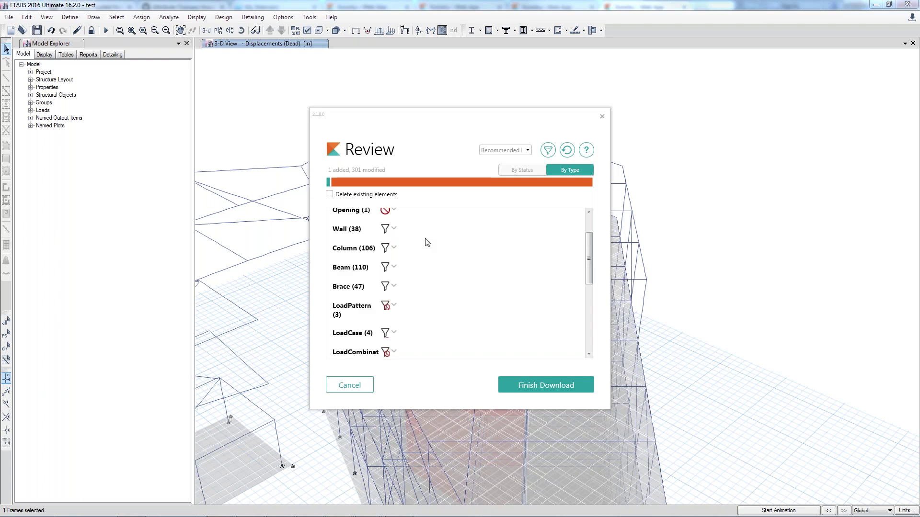
scroll(392, 232, "up", 8)
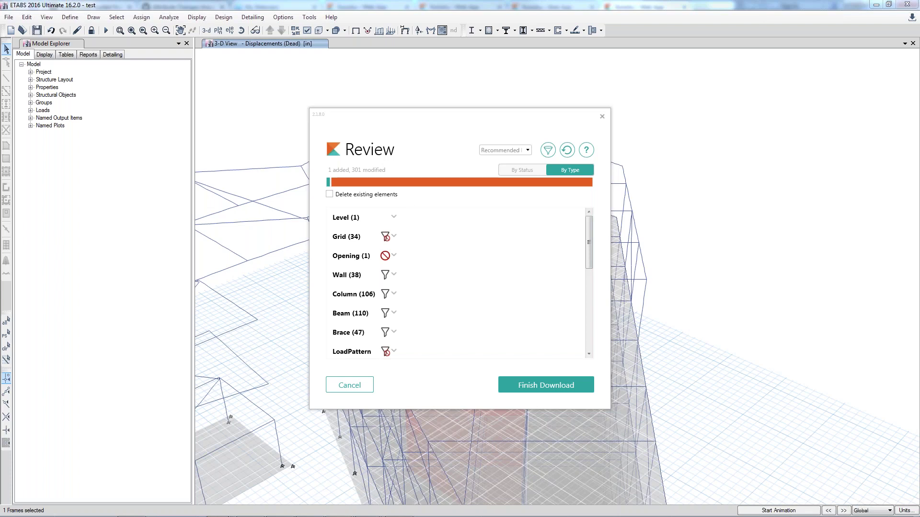
Switch to the Konstru web app in Chrome and open the Getting Started documentation, returning to the Filters page
mouse_move(213, 515)
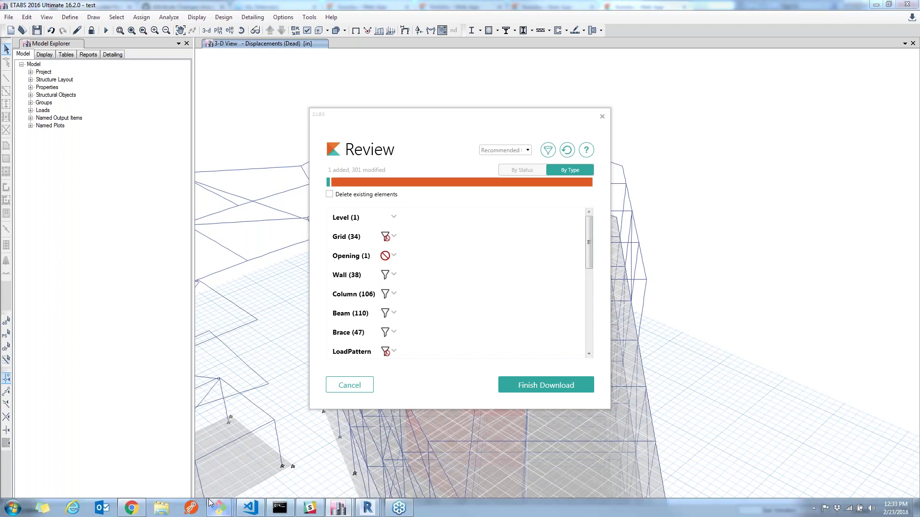
left_click(132, 508)
scroll(146, 160, "up", 3)
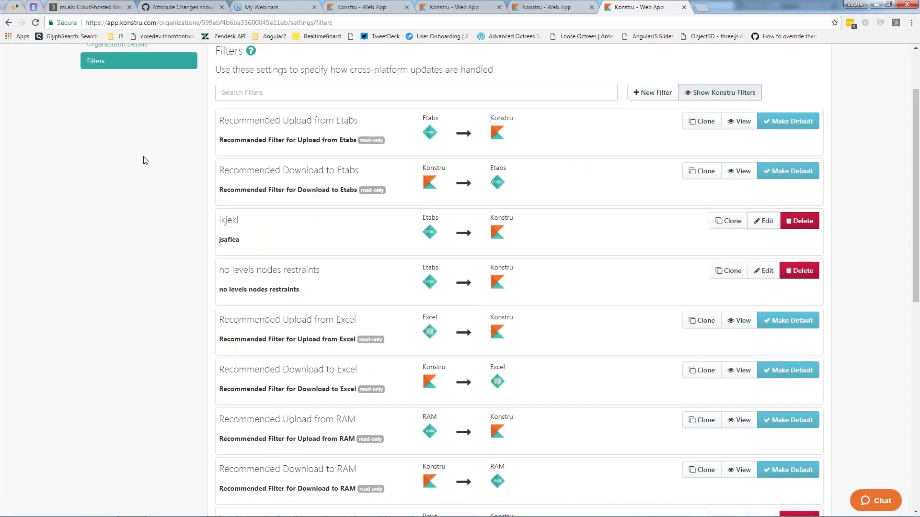
left_click(186, 56)
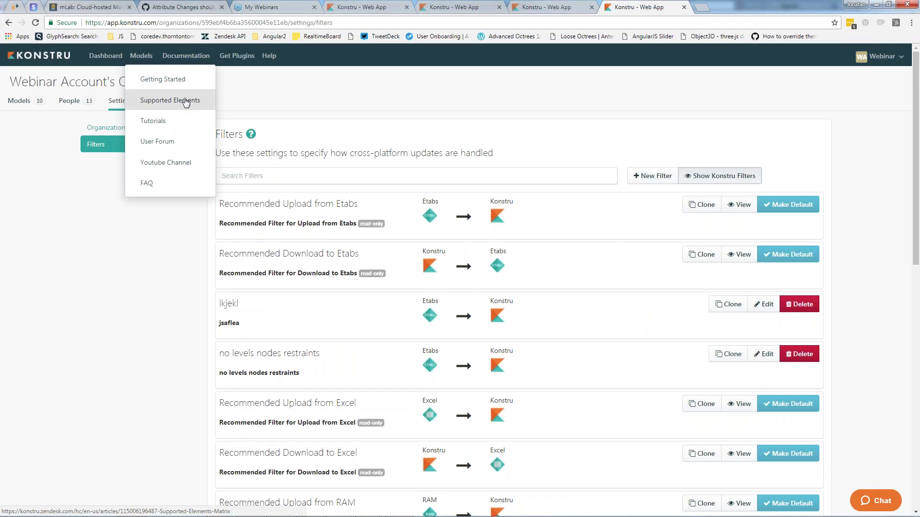
left_click(187, 79)
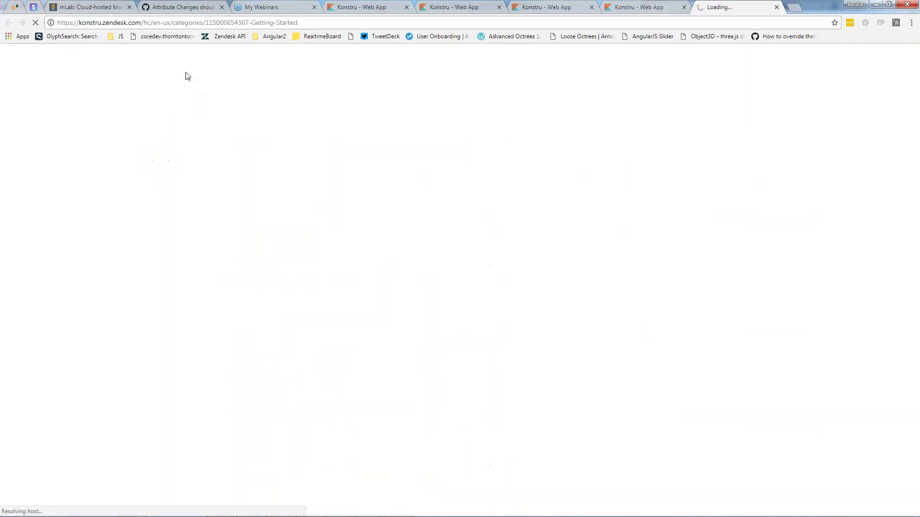
left_click(635, 7)
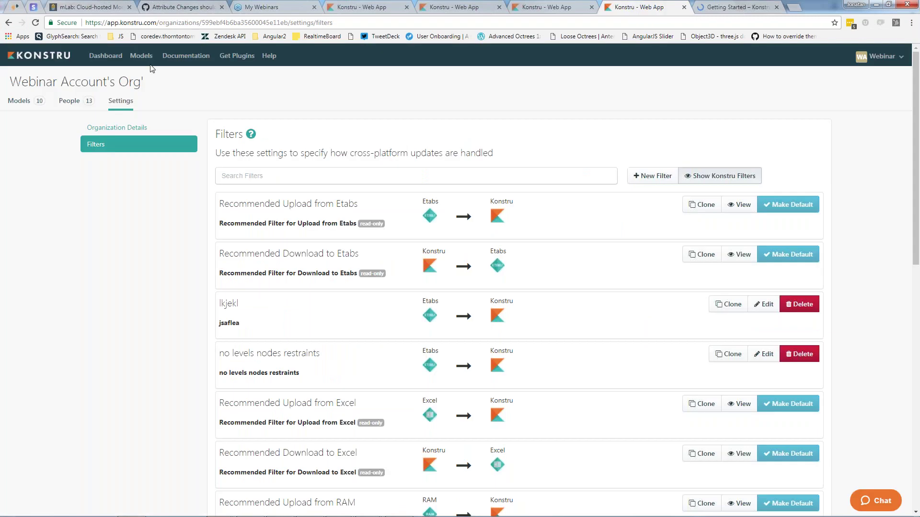
Open the Supported Elements documentation, review the matrix of element and load types per program, and open the support live chat
left_click(188, 59)
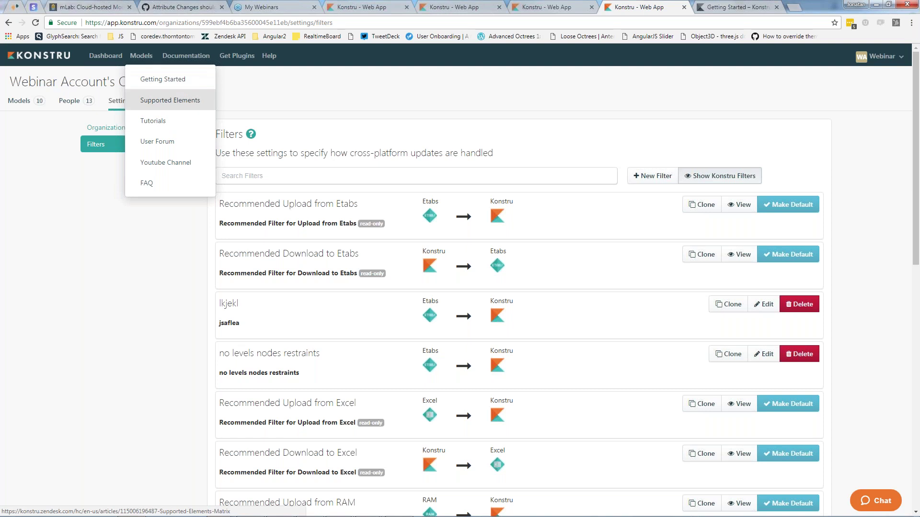
left_click(170, 100)
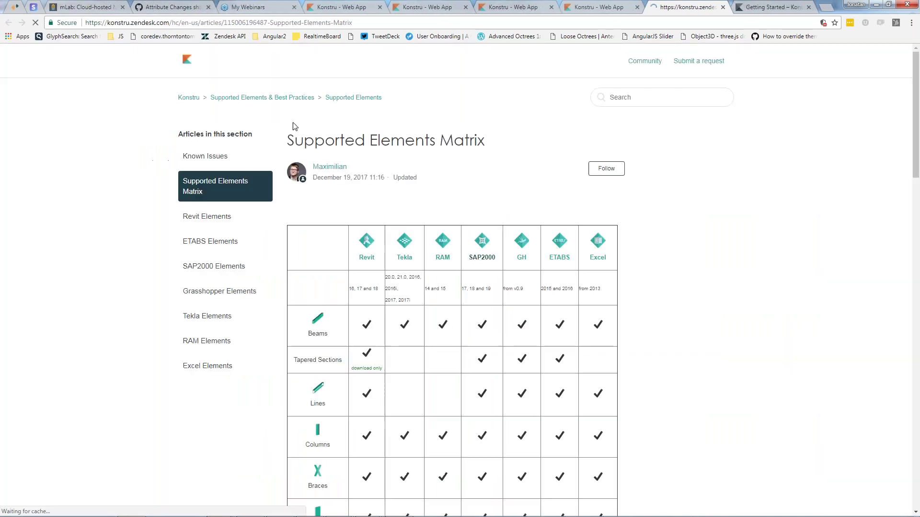
scroll(309, 278, "down", 3)
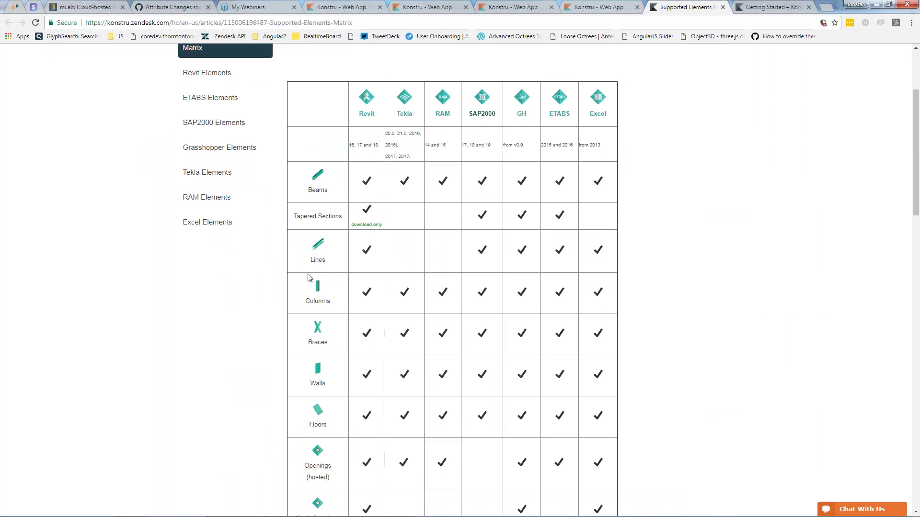
scroll(309, 278, "down", 18)
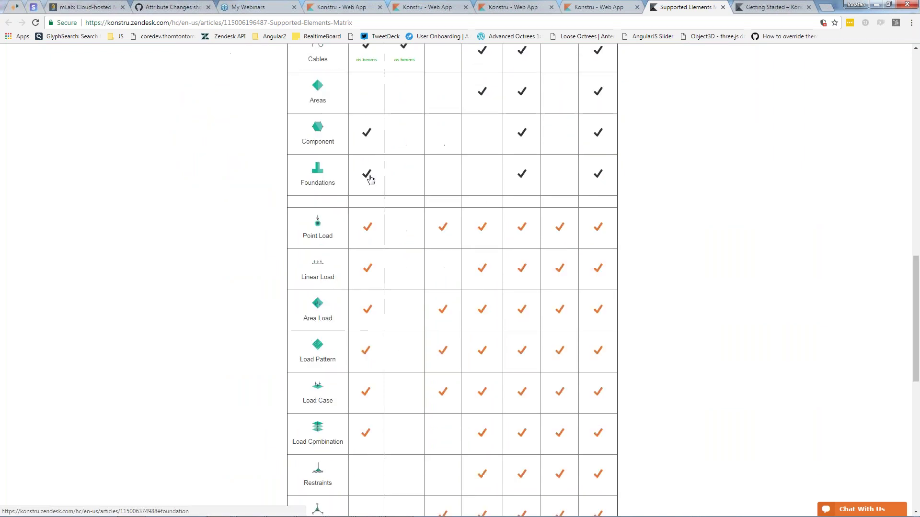
scroll(194, 97, "up", 20)
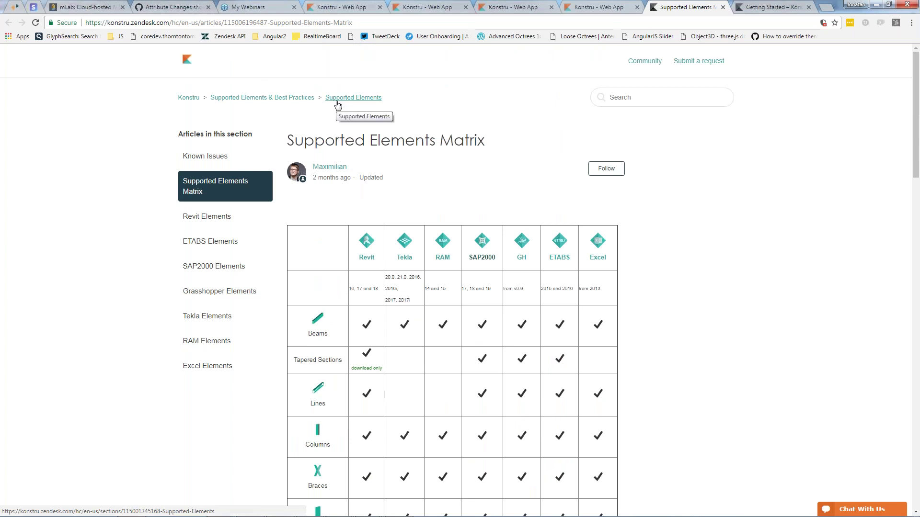
left_click(858, 509)
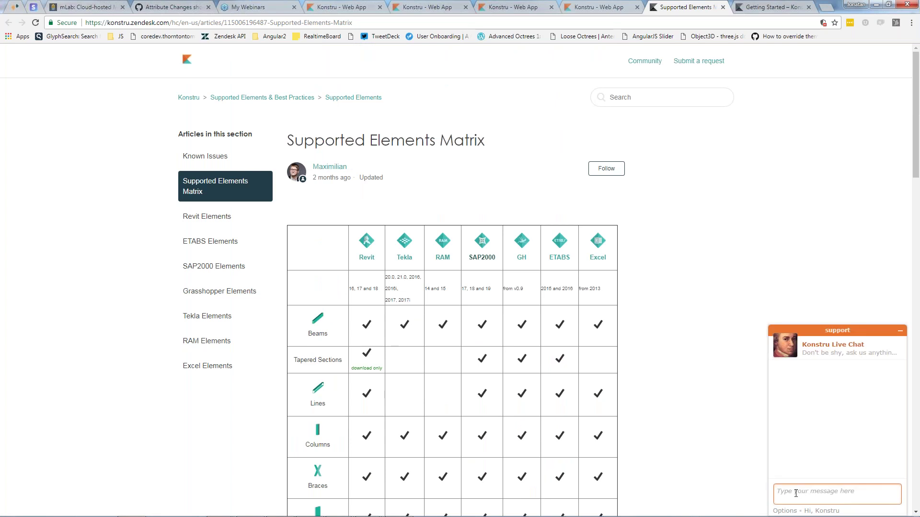